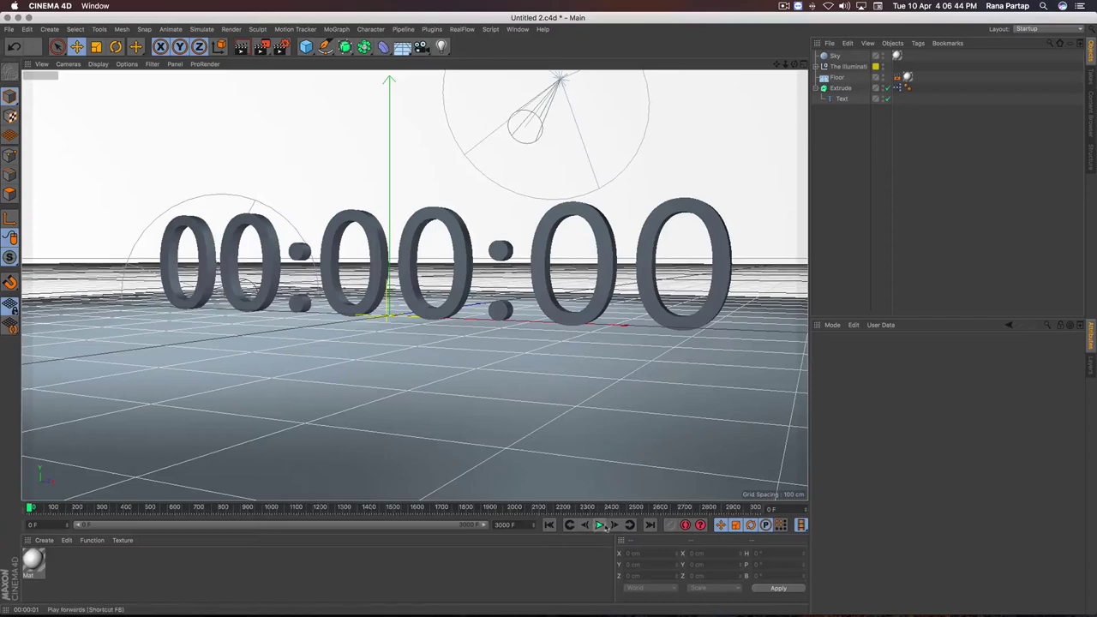
- Play the finished timer animation, scrub ahead, stop at 01:07:33 and render a preview
left_click(599, 524)
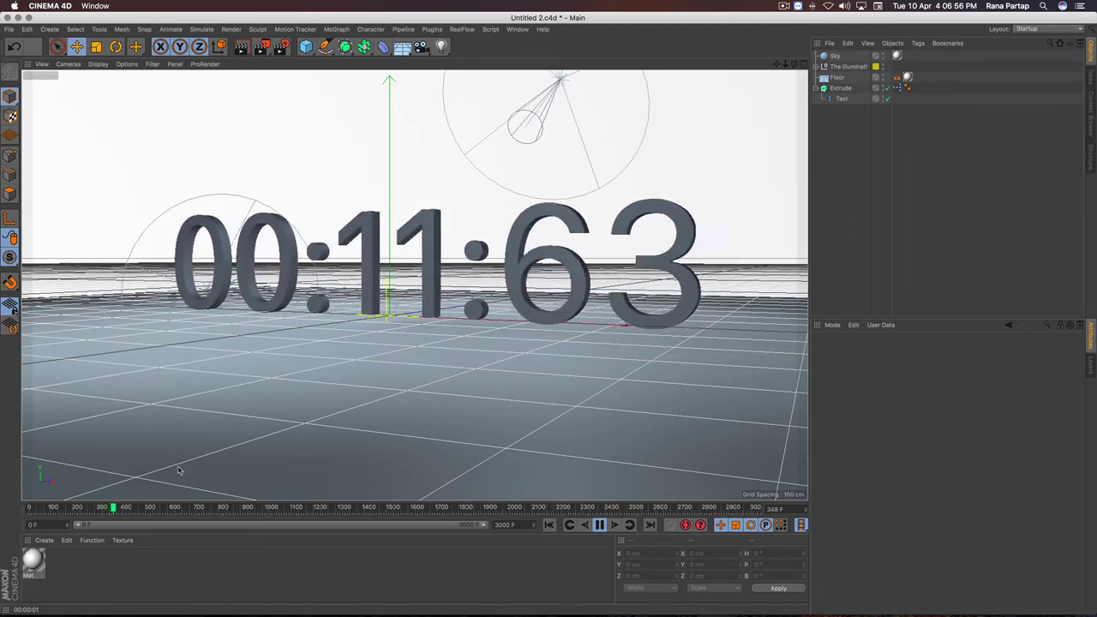
left_click(347, 508)
left_click(391, 508)
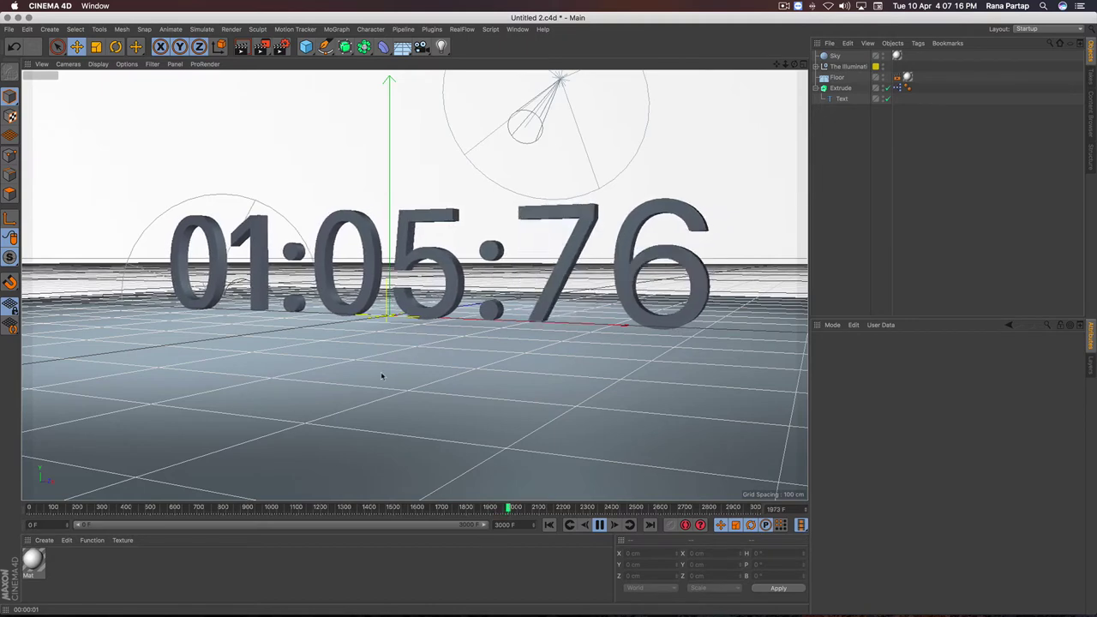
left_click(600, 526)
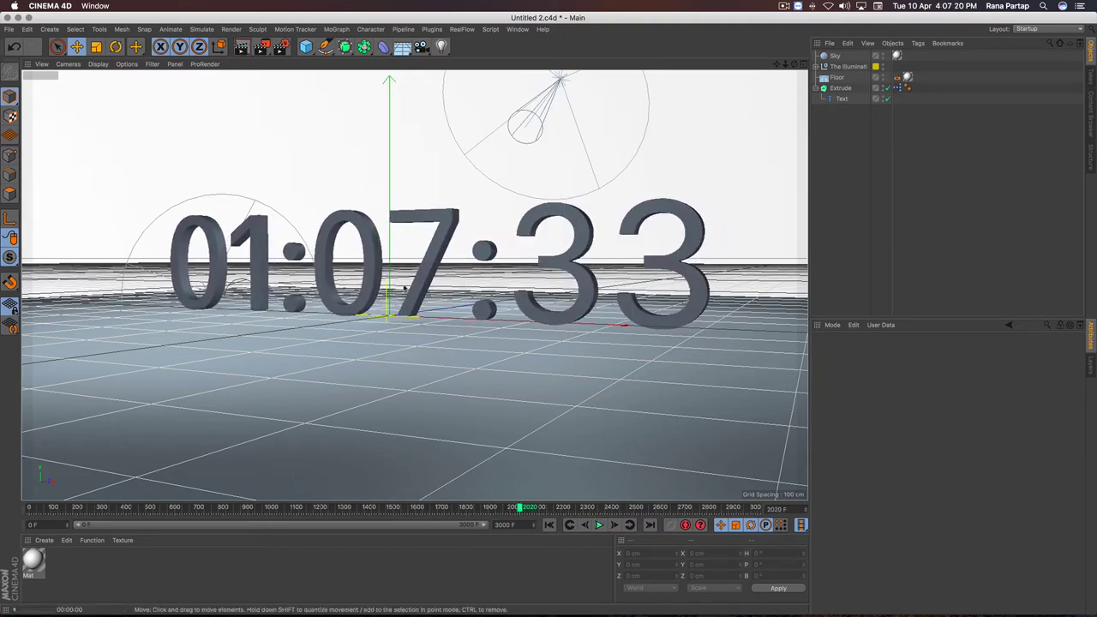
left_click(241, 46)
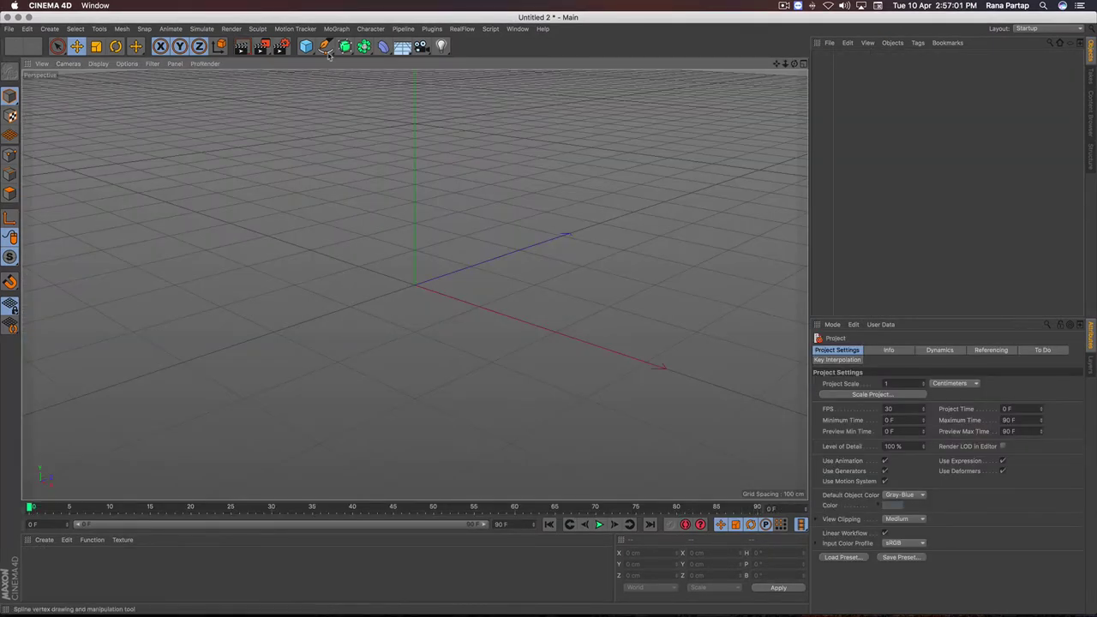
- Add a Middle-aligned Text spline and nest it under a new Extrude generator
left_click(325, 46)
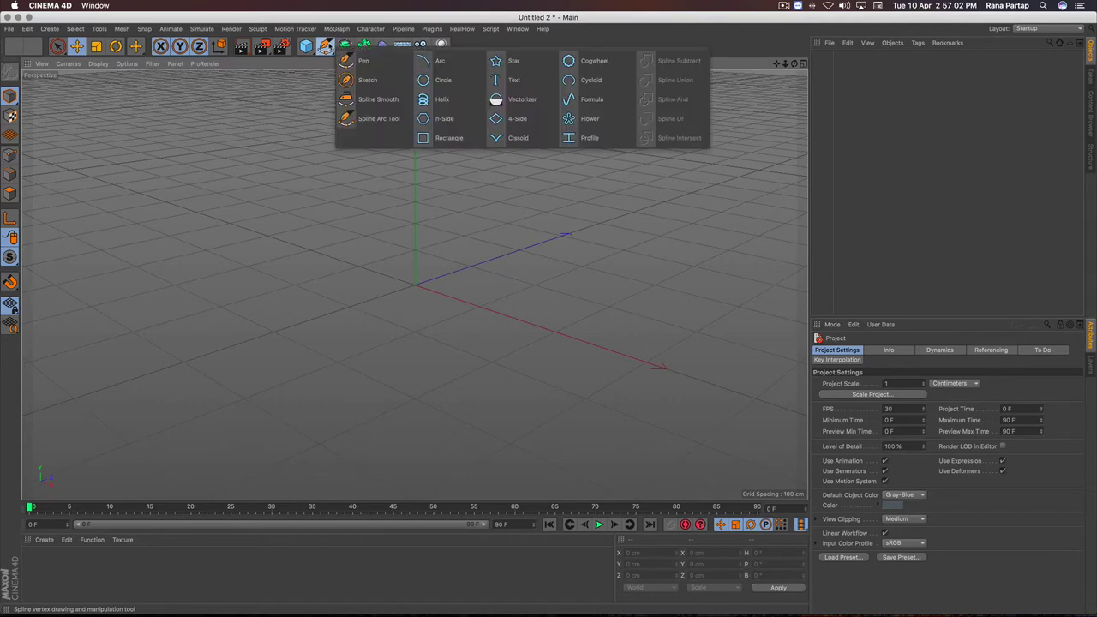
left_click(518, 92)
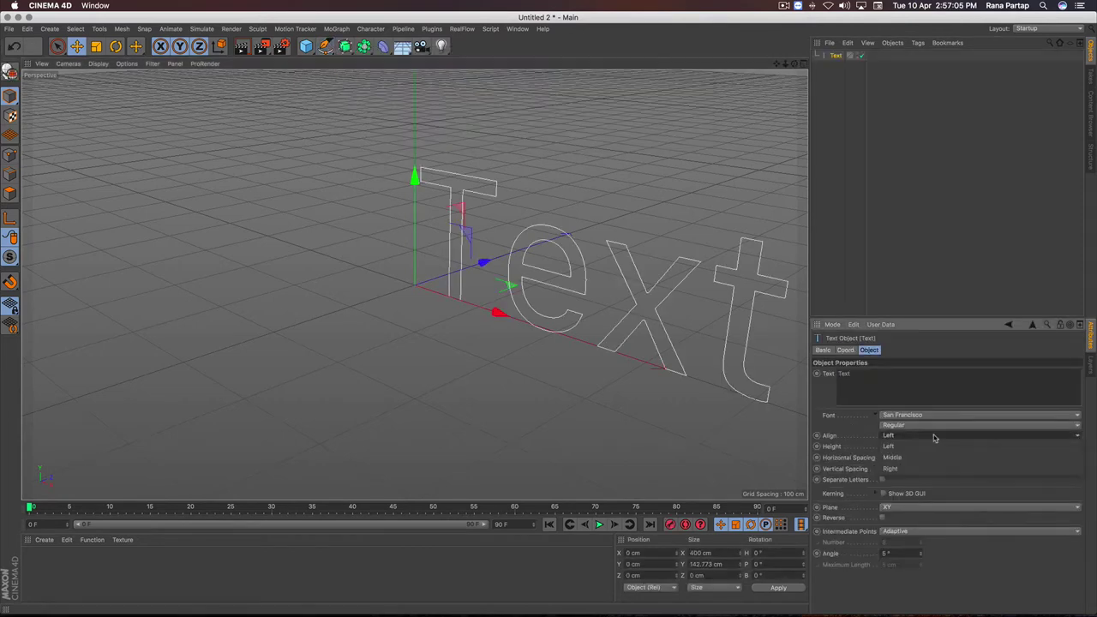
left_click(924, 459)
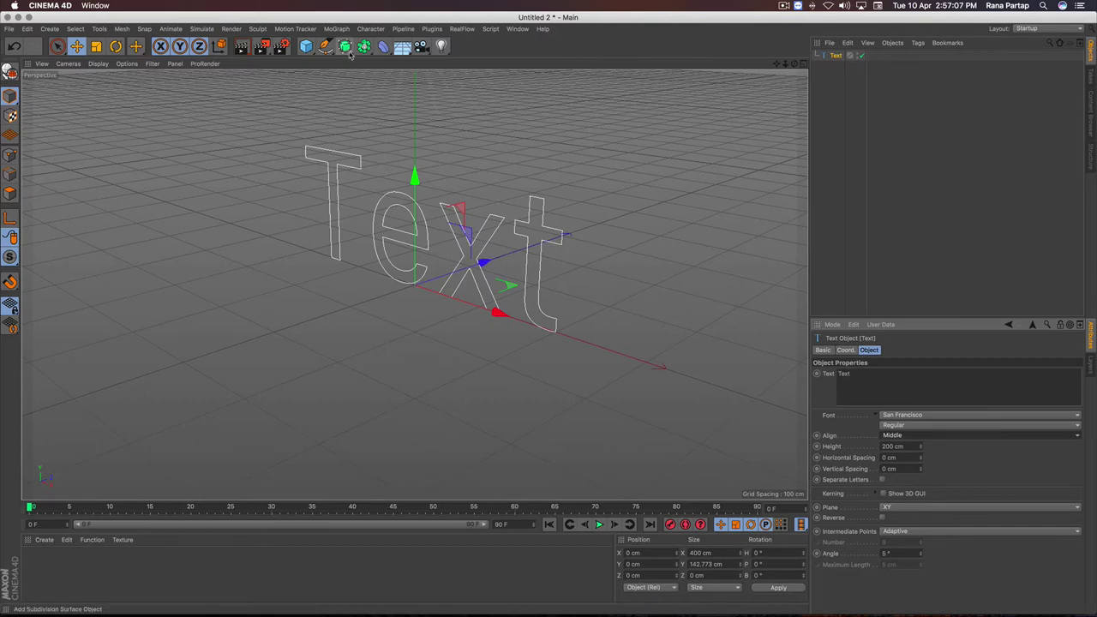
left_click_drag(350, 54, 480, 58)
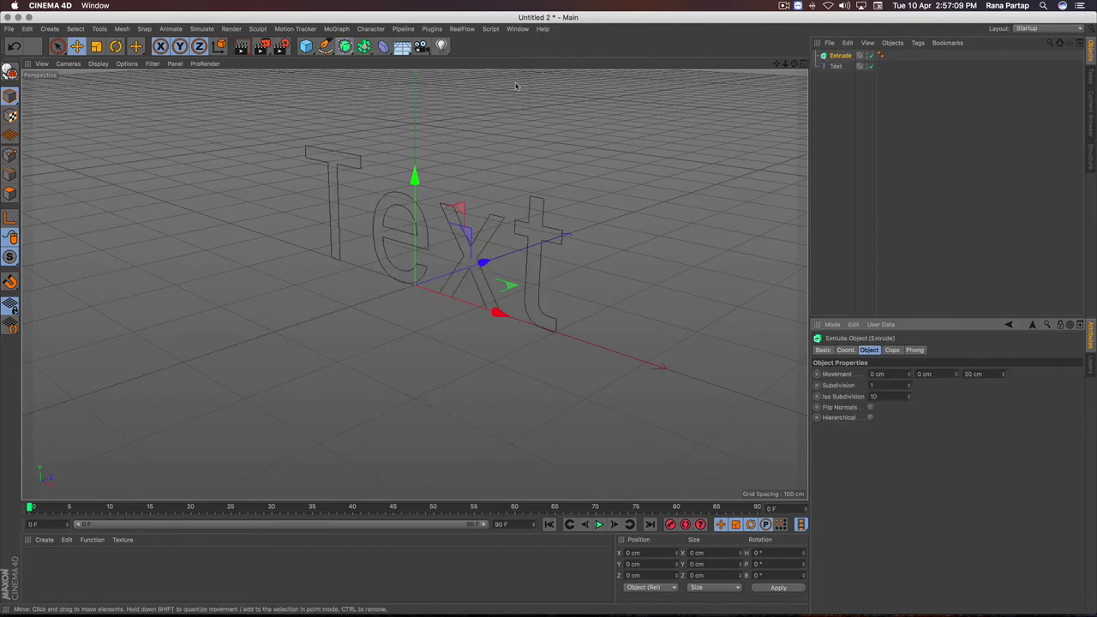
left_click_drag(836, 66, 842, 56)
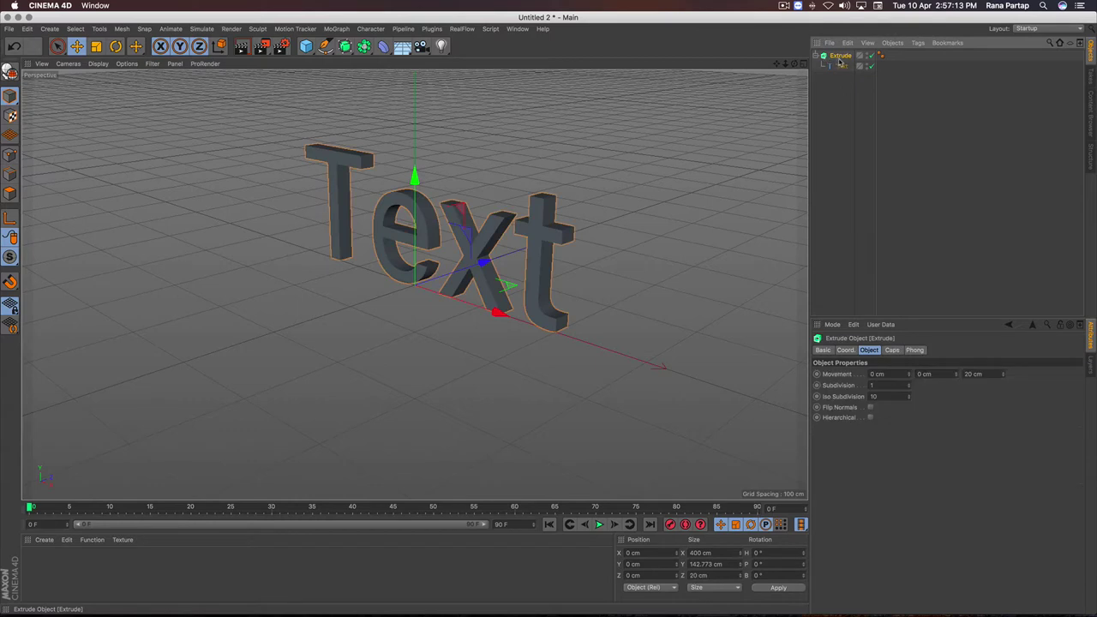
left_click(918, 43)
mouse_move(947, 58)
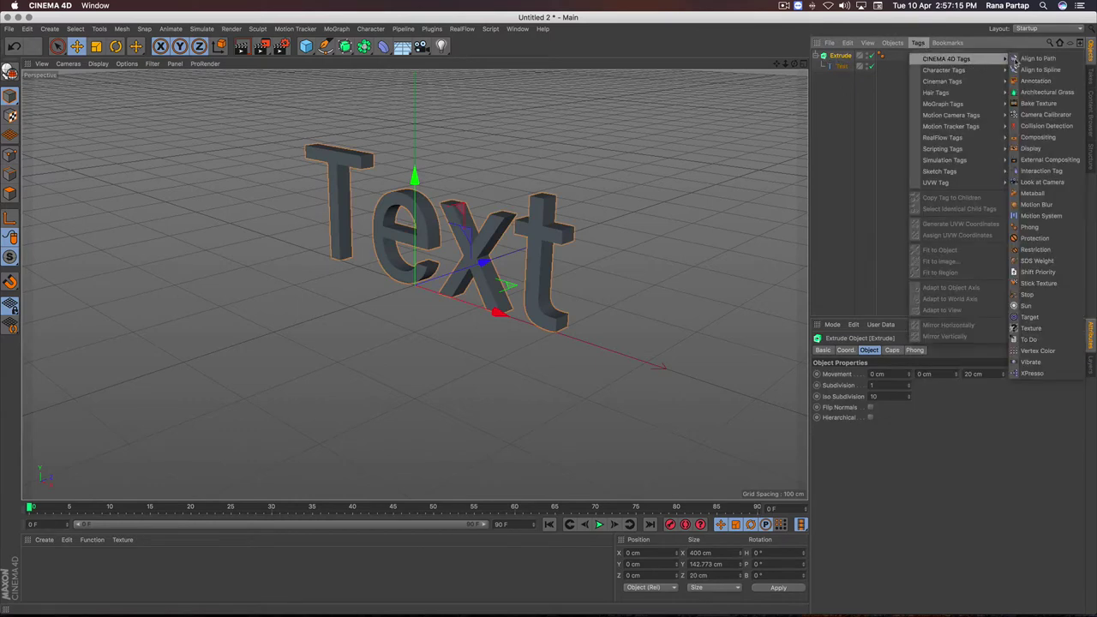
- Add an XPresso tag to the Extrude and create a Time node in the graph
left_click(1058, 375)
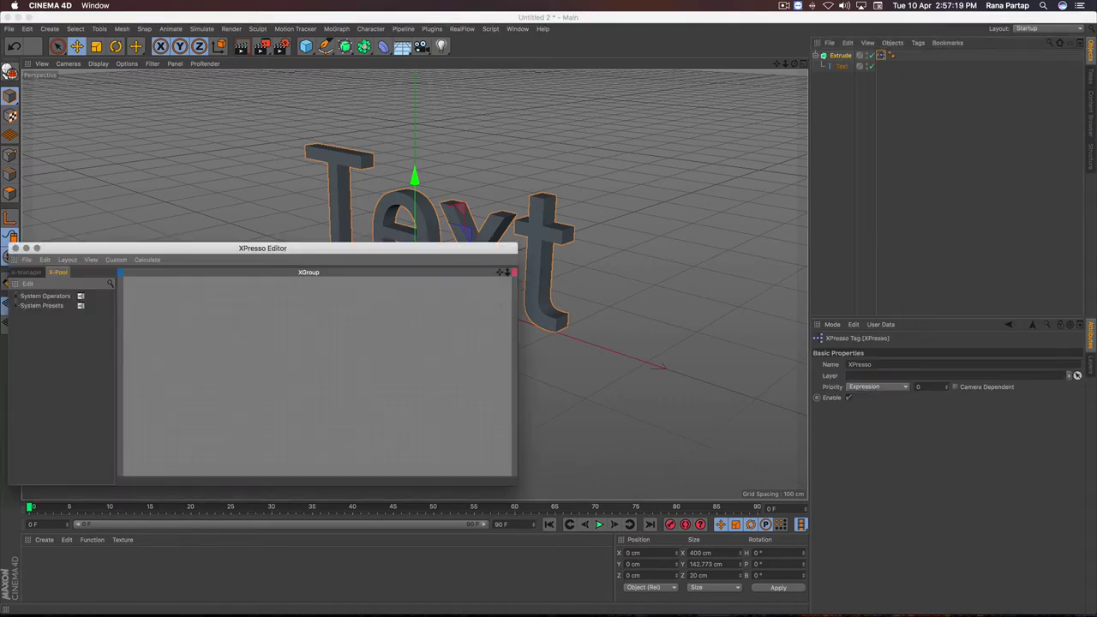
left_click_drag(429, 249, 429, 299)
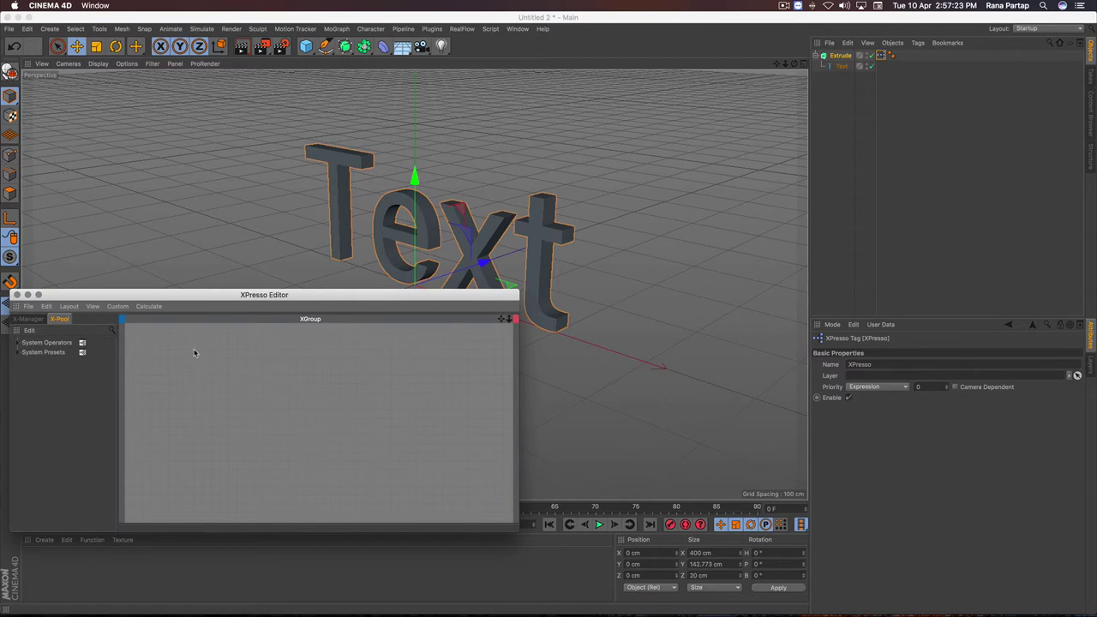
right_click(194, 353)
mouse_move(276, 355)
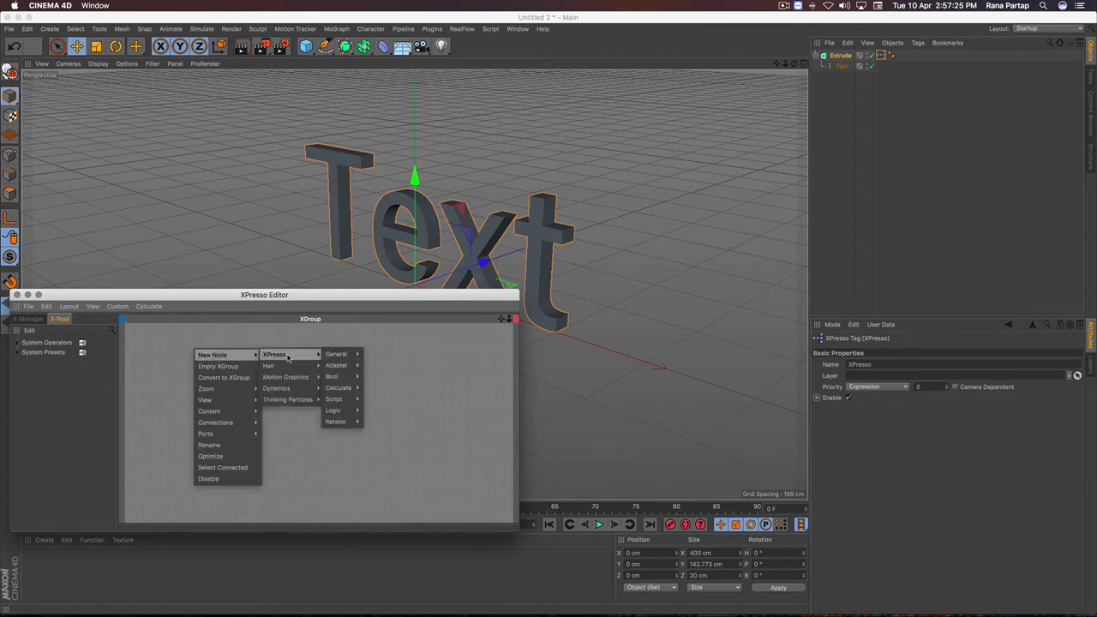
mouse_move(337, 354)
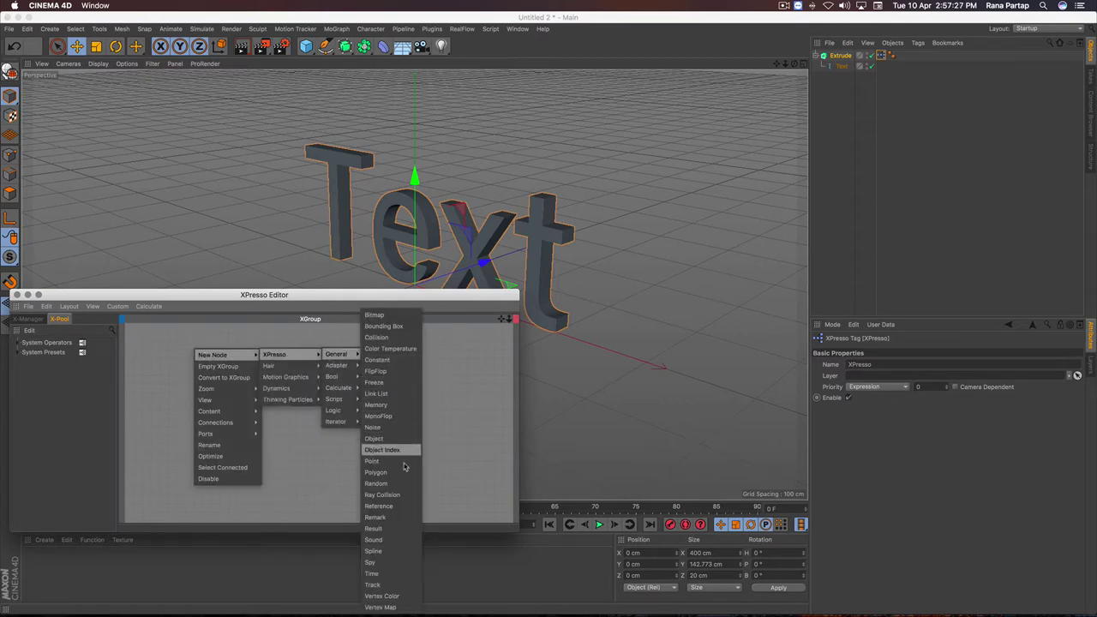
left_click(398, 577)
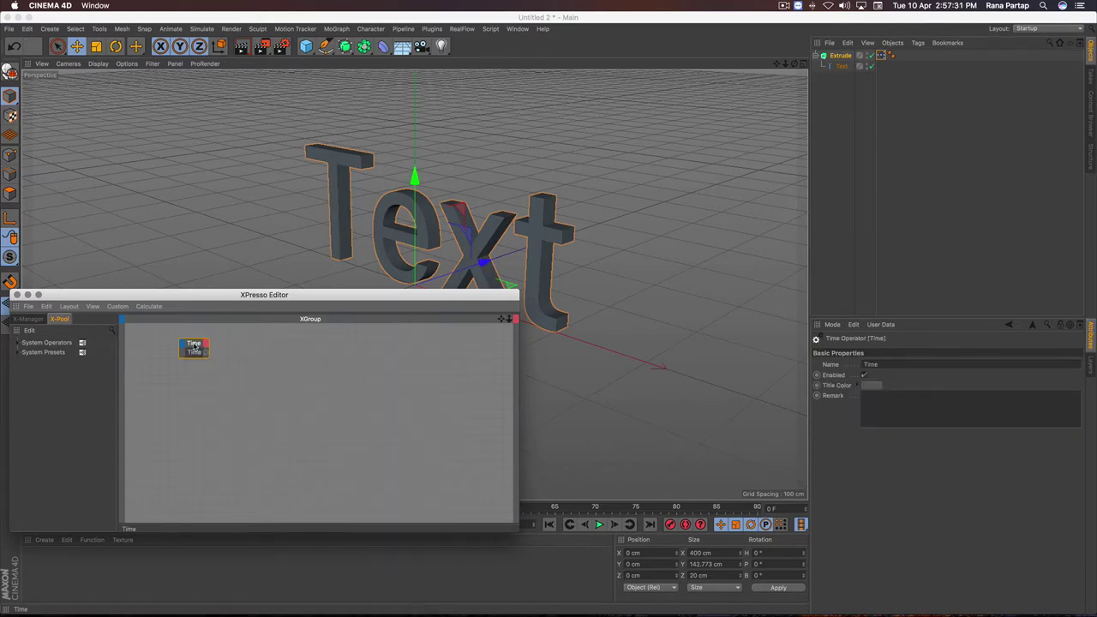
left_click_drag(194, 347, 168, 413)
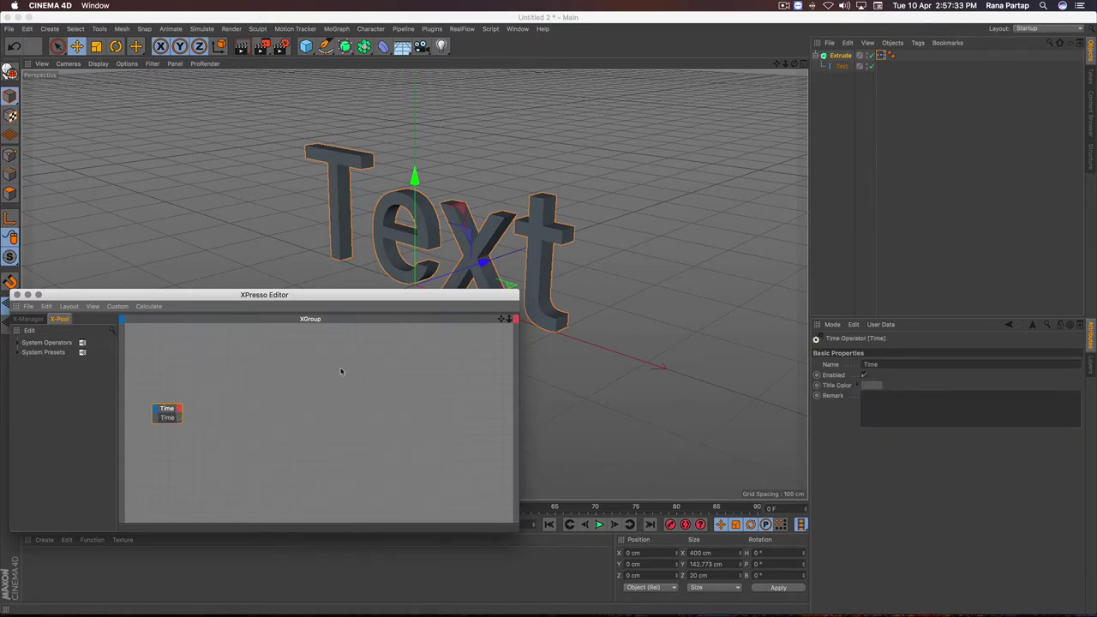
- Bring the Text object into the graph and wire Time into its Text port
left_click_drag(844, 69, 635, 229)
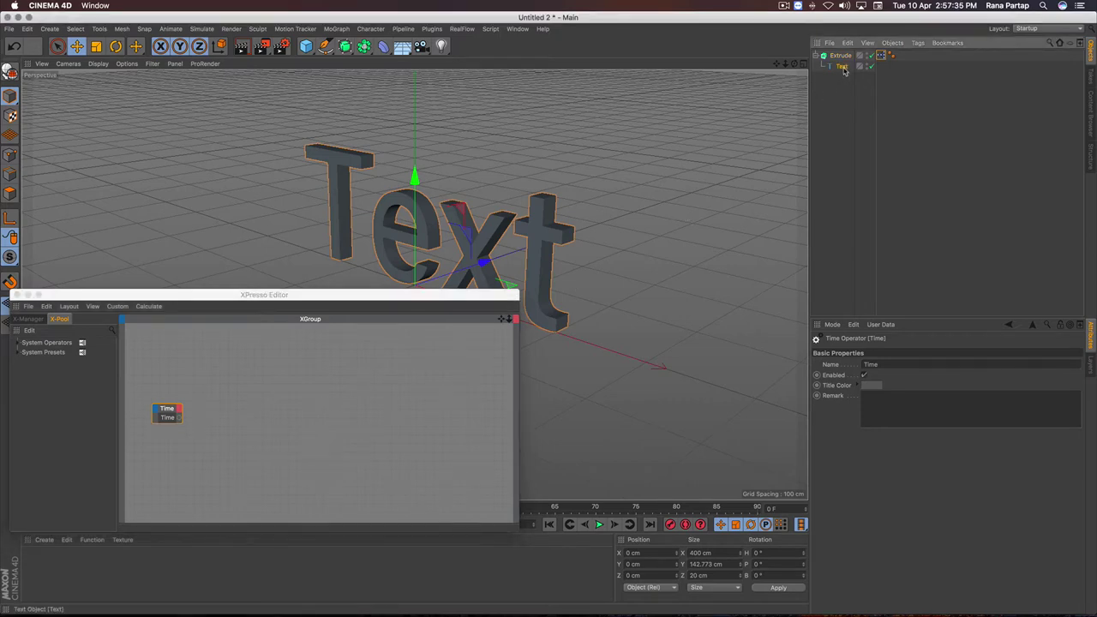
left_click_drag(438, 418, 437, 415)
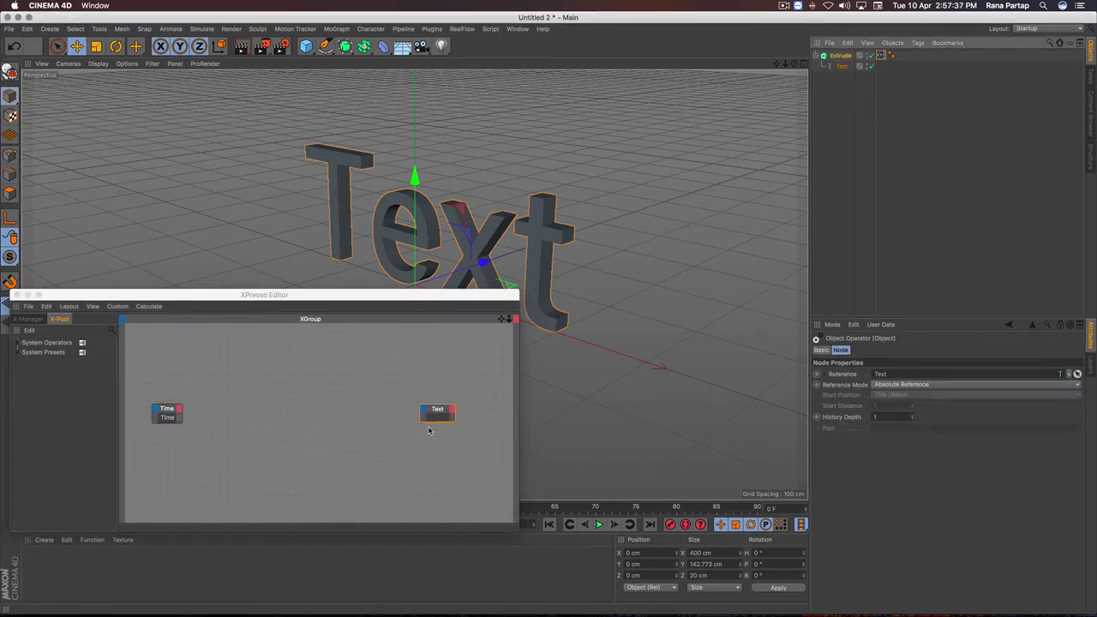
left_click(179, 421)
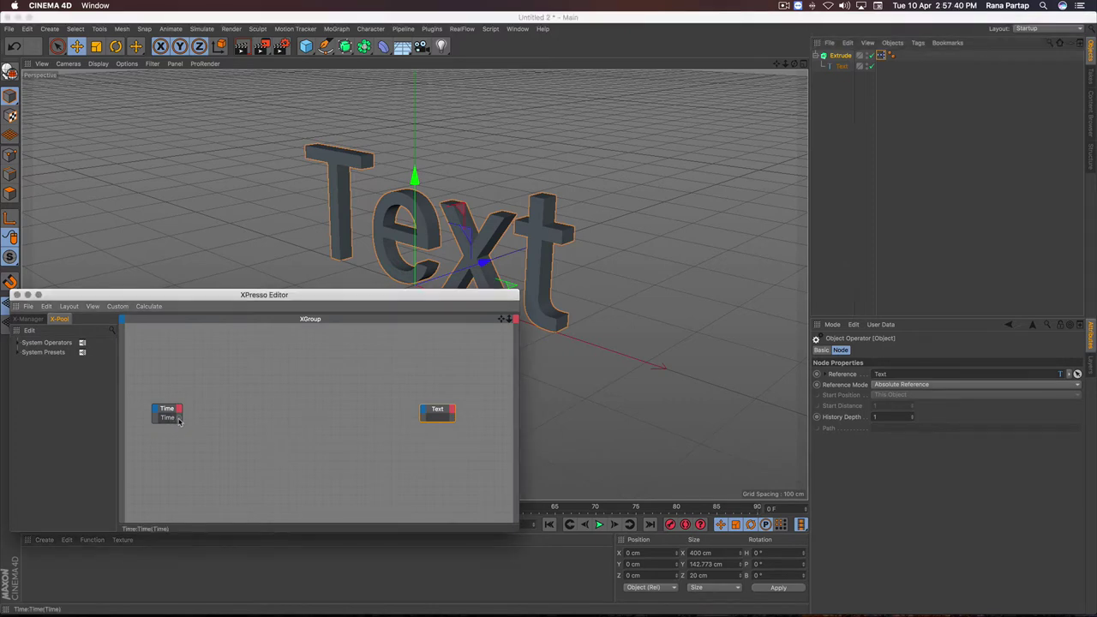
left_click_drag(275, 448, 421, 412)
left_click(423, 413)
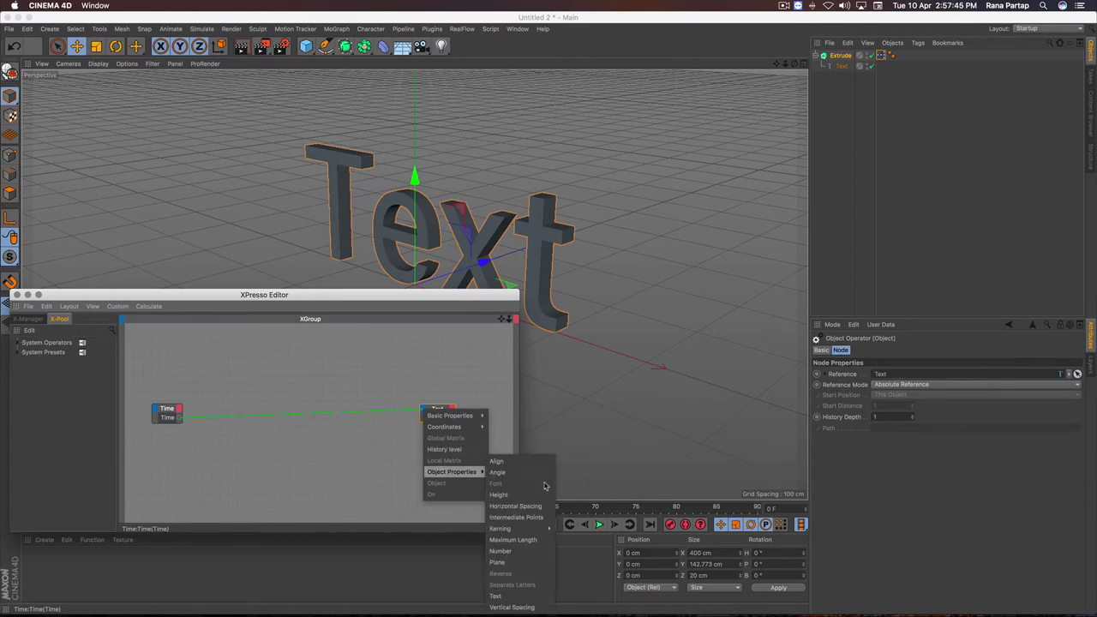
mouse_move(452, 472)
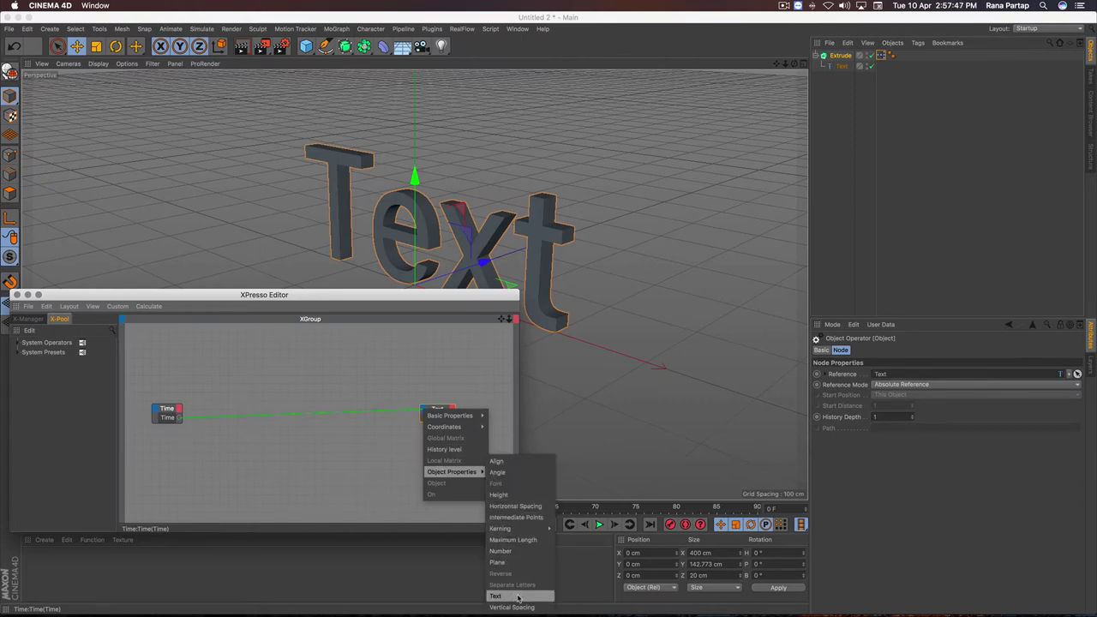
left_click(518, 597)
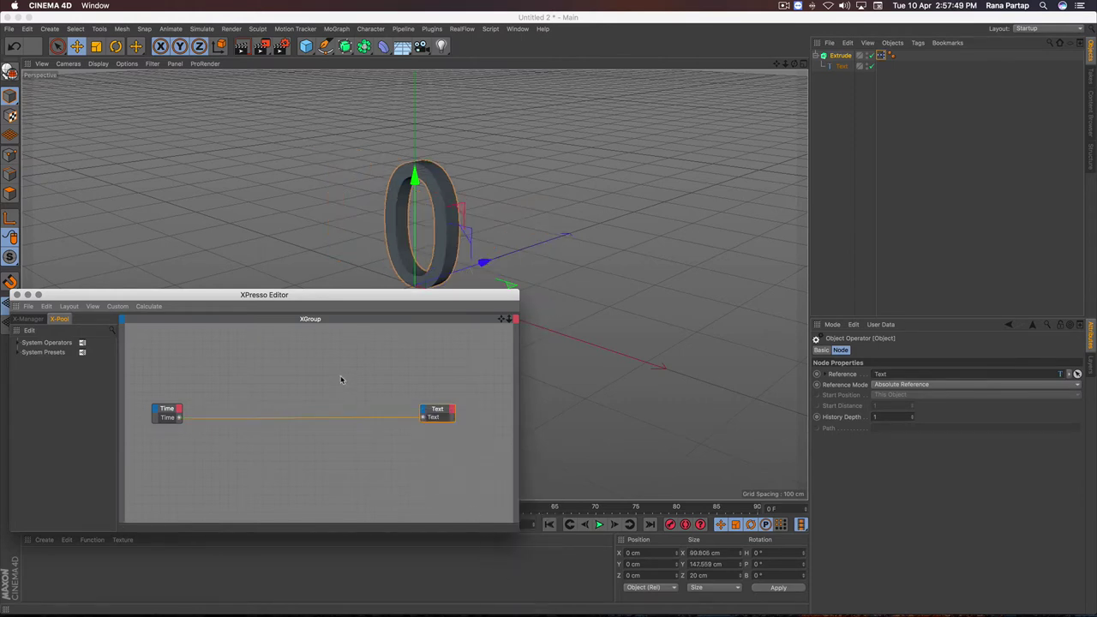
- Set the project's Maximum Time and Preview Max Time to 3000 F
left_click(29, 29)
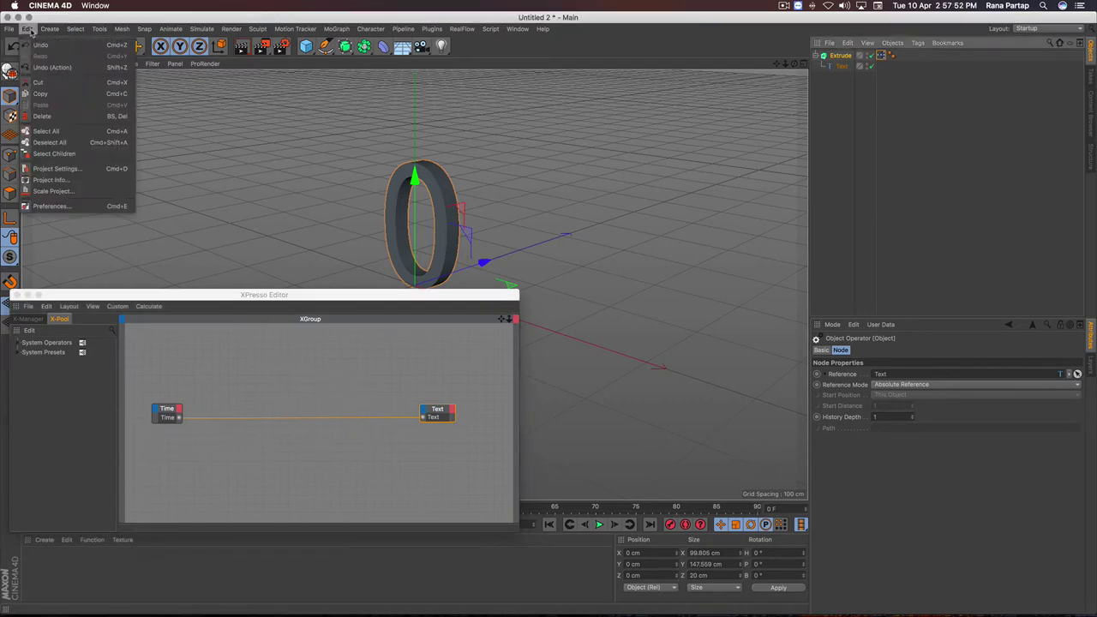
left_click(95, 171)
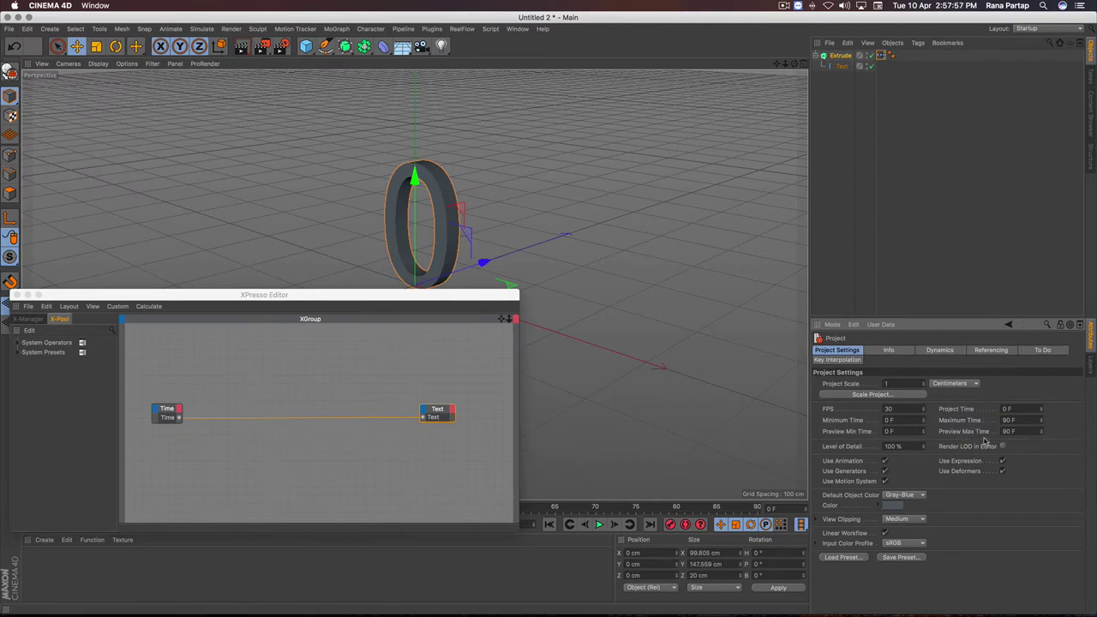
double_click(1016, 420)
double_click(1010, 431)
key("Return")
left_click_drag(448, 294, 457, 258)
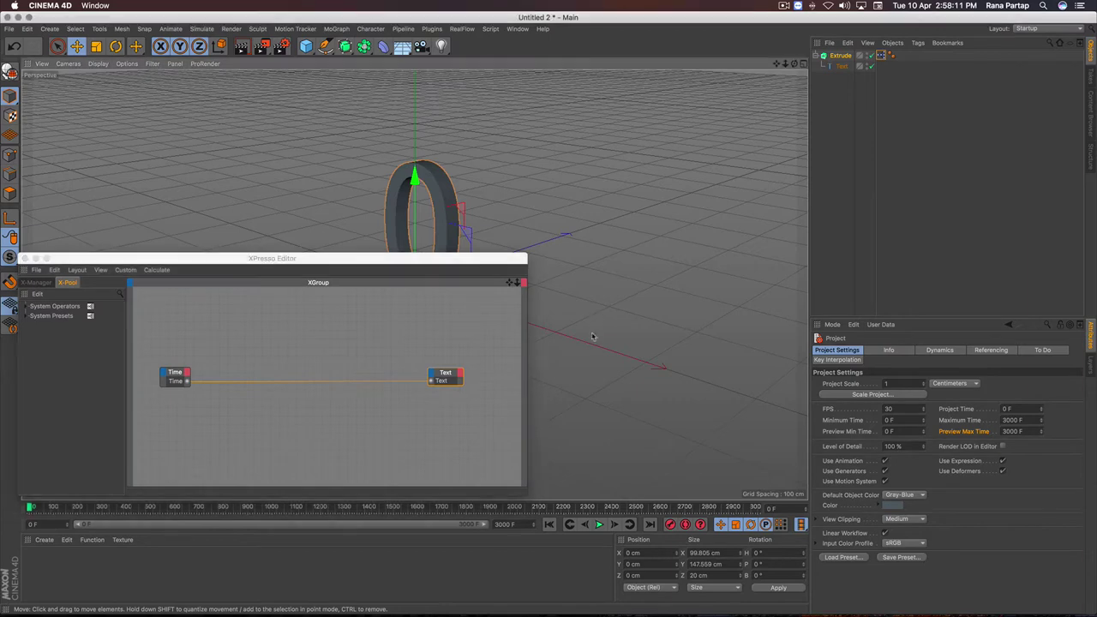
- Play the animation to test the counter, stop at frame 411 and rewind to start
left_click_drag(588, 340, 700, 302, "alt")
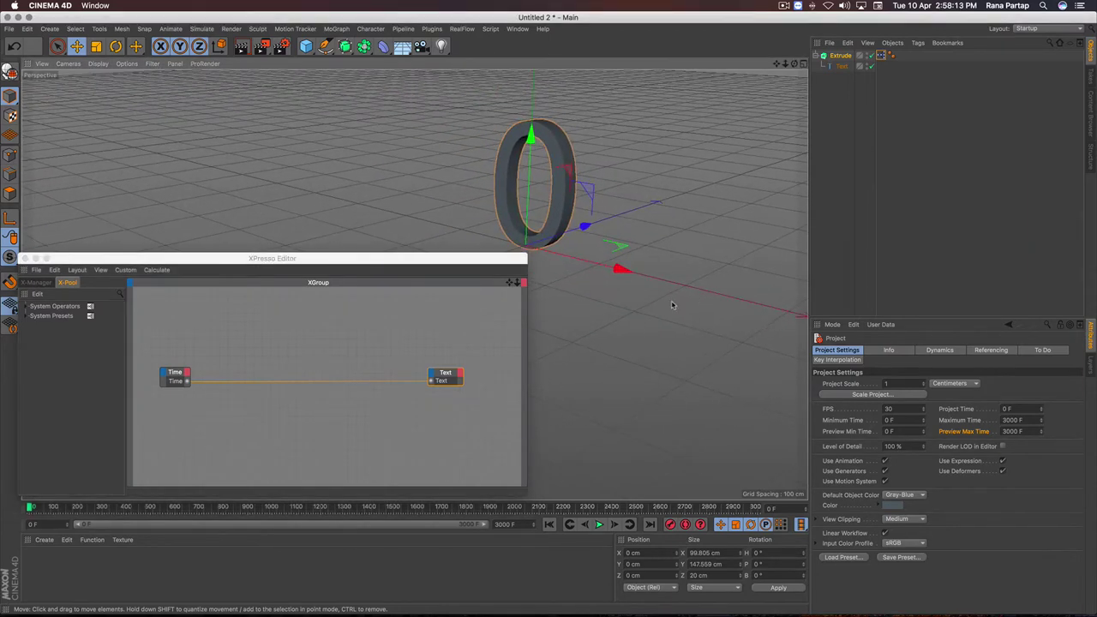
left_click(600, 524)
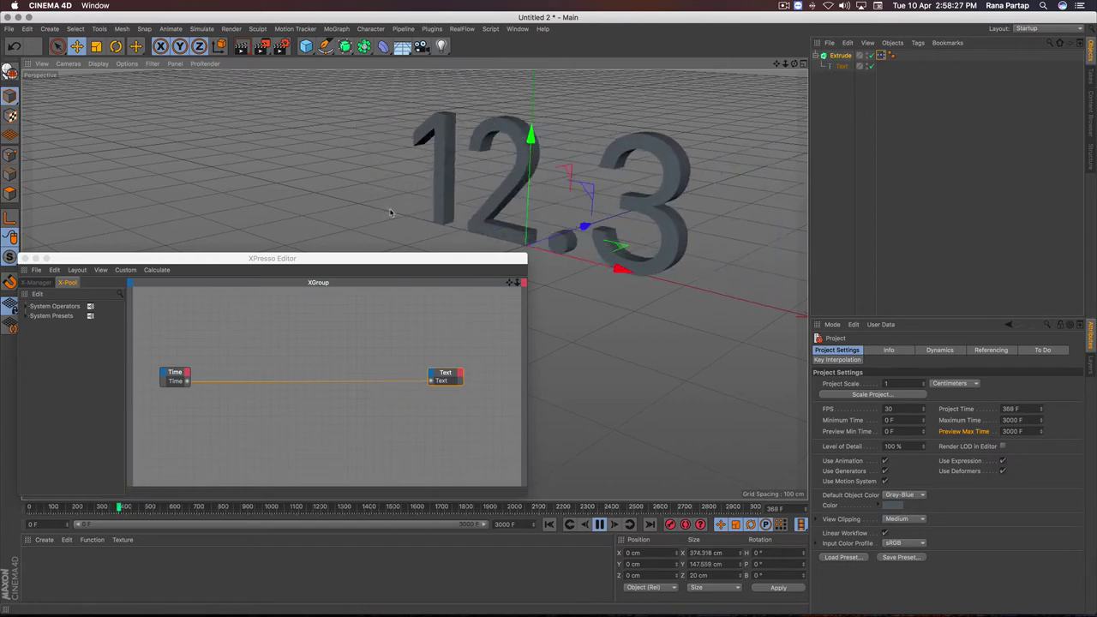
left_click(600, 525)
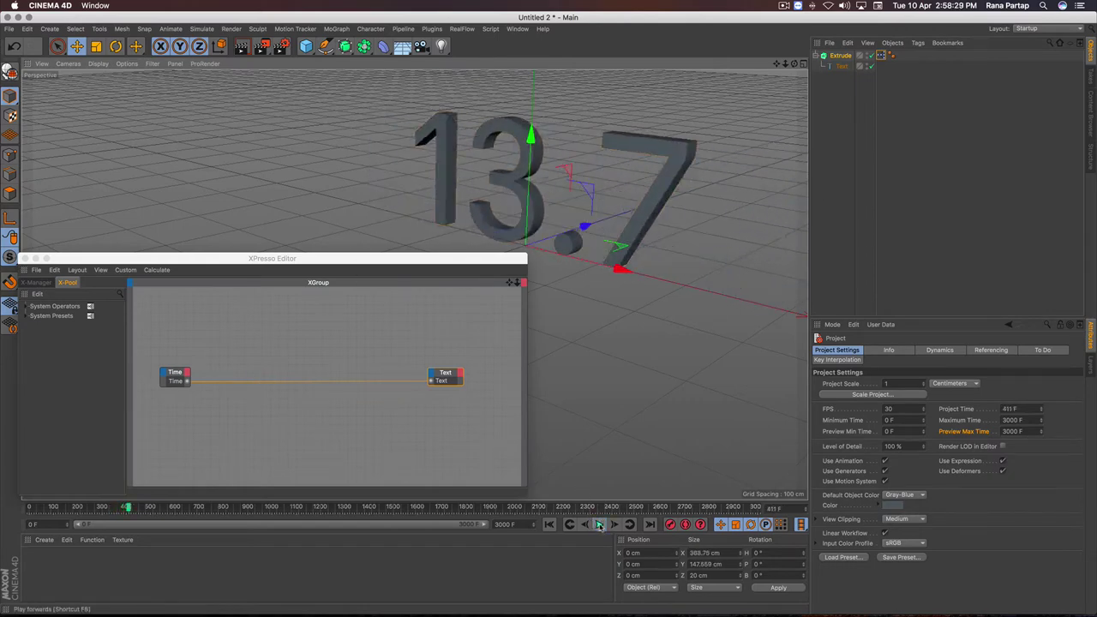
left_click(549, 525)
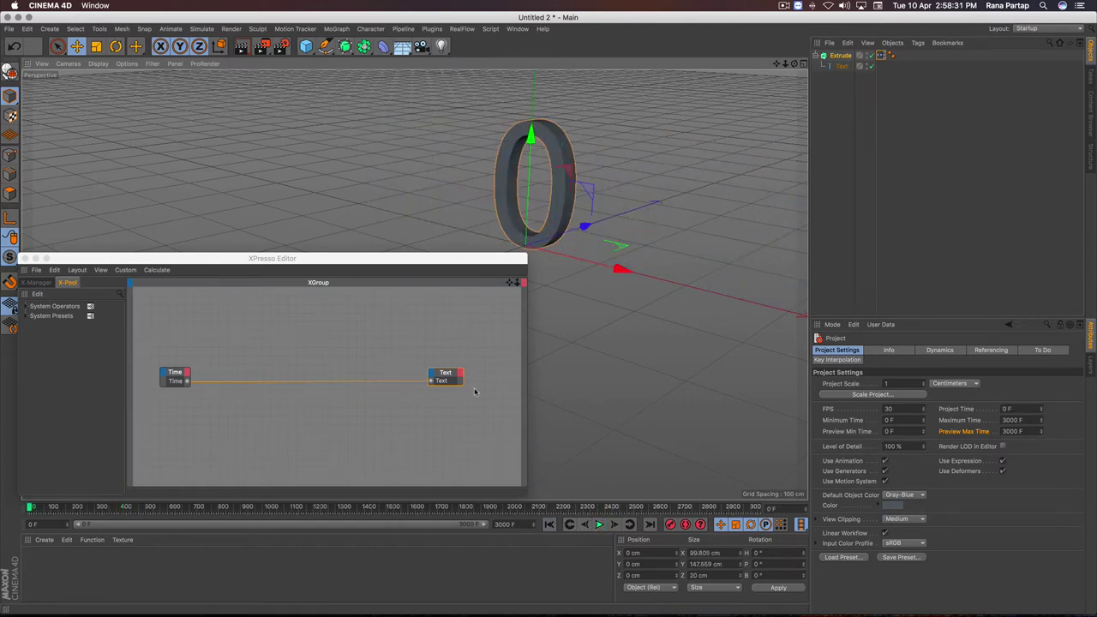
left_click(230, 322)
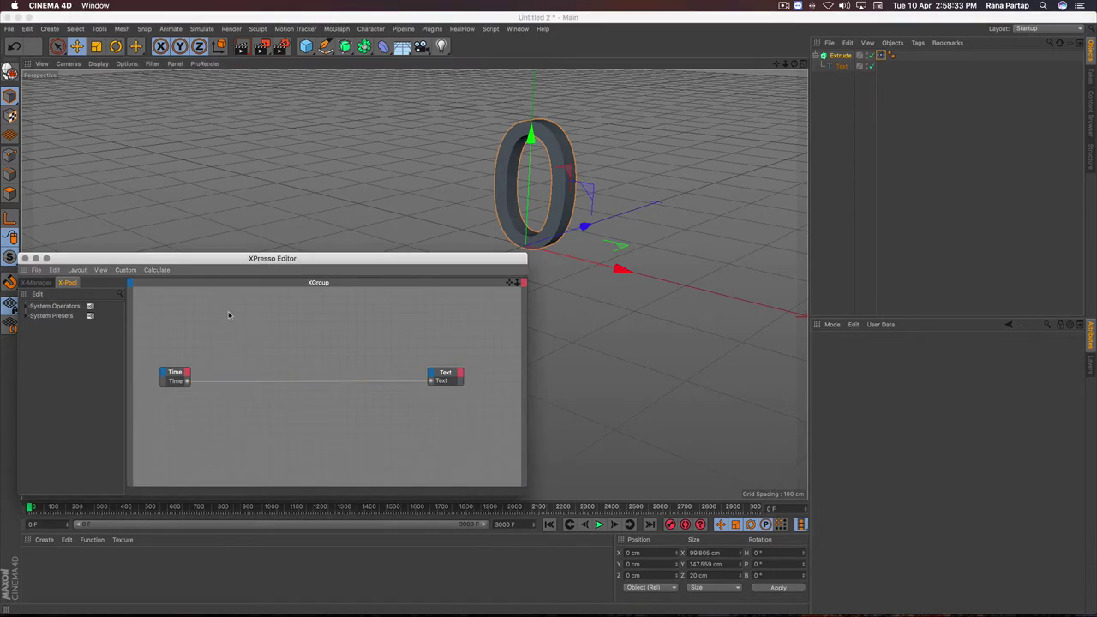
- Add a FloatFunc node and route Time through it into the Text port
right_click(229, 316)
mouse_move(248, 318)
mouse_move(310, 319)
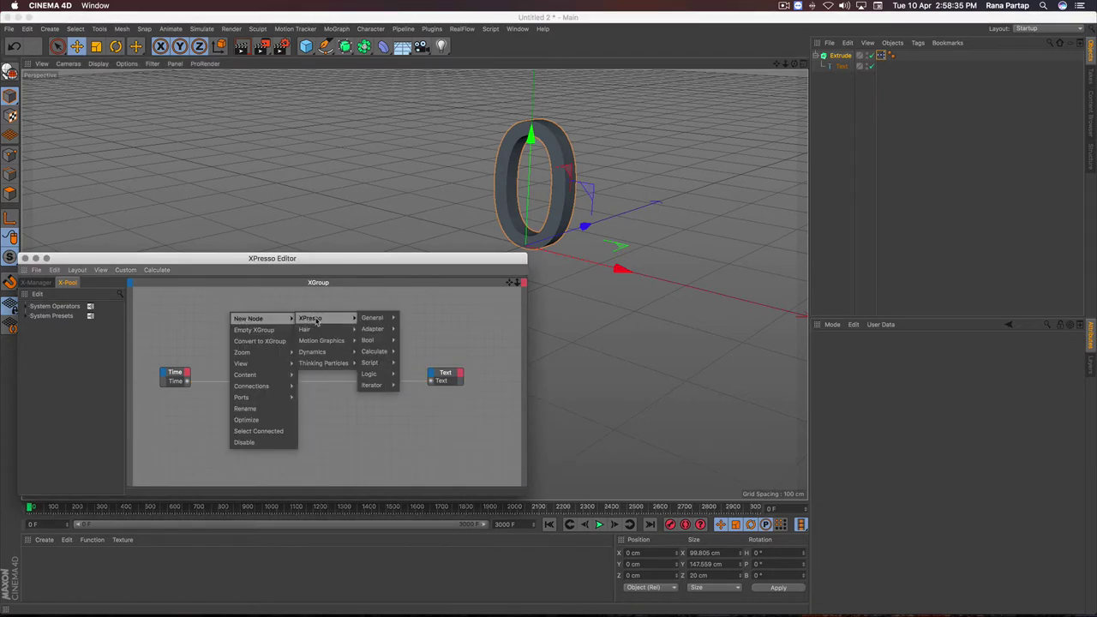
mouse_move(375, 351)
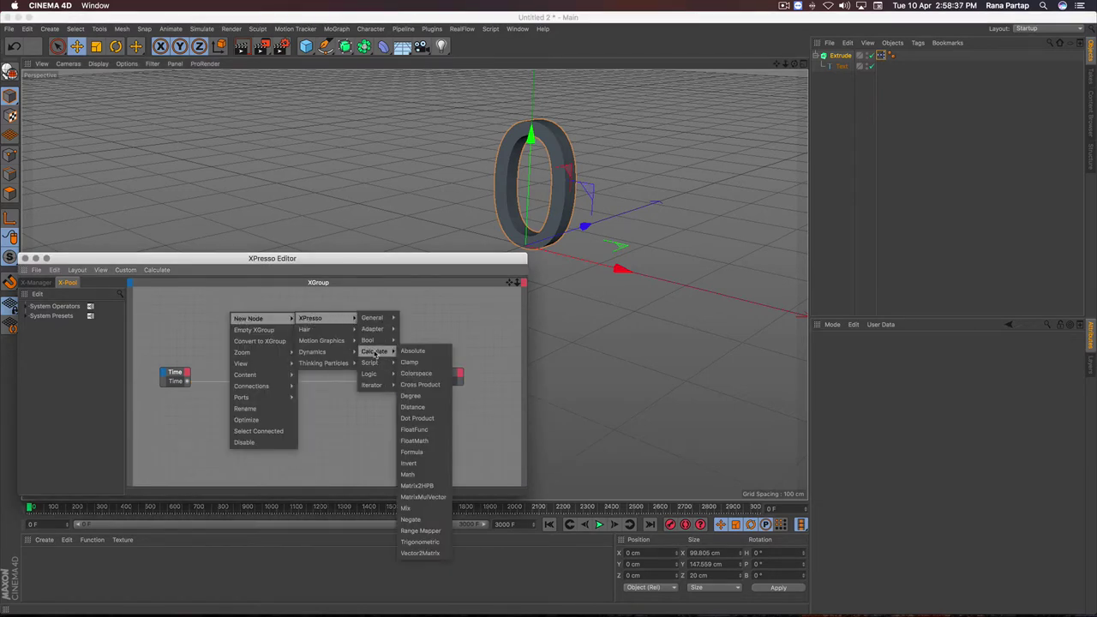
left_click(438, 434)
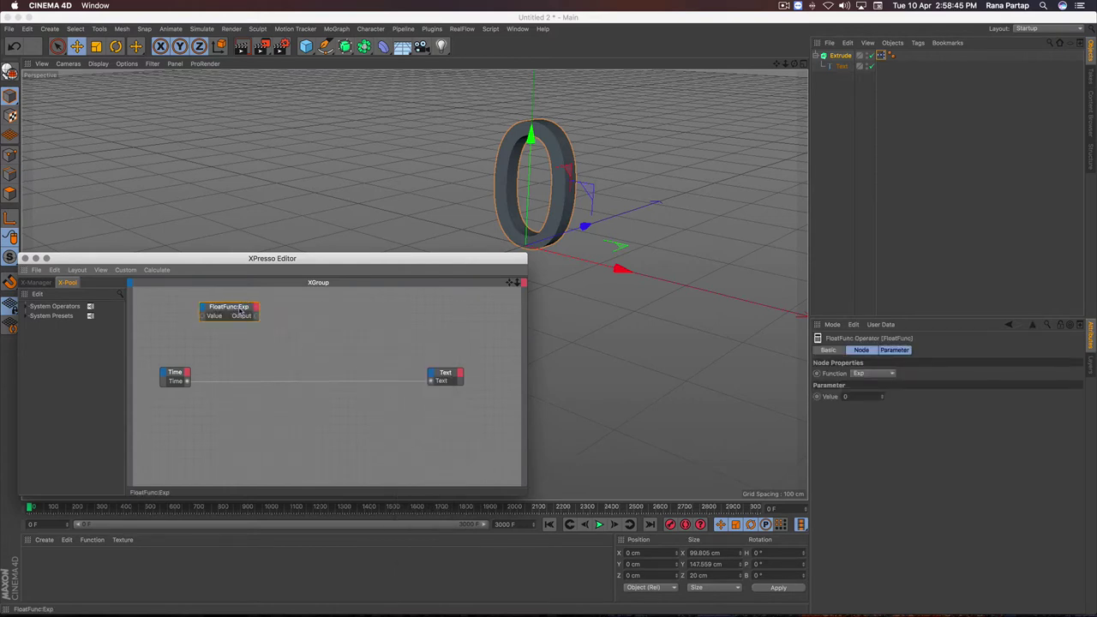
mouse_move(241, 317)
left_mouse_down()
mouse_move(253, 358)
mouse_move(269, 359)
left_mouse_up()
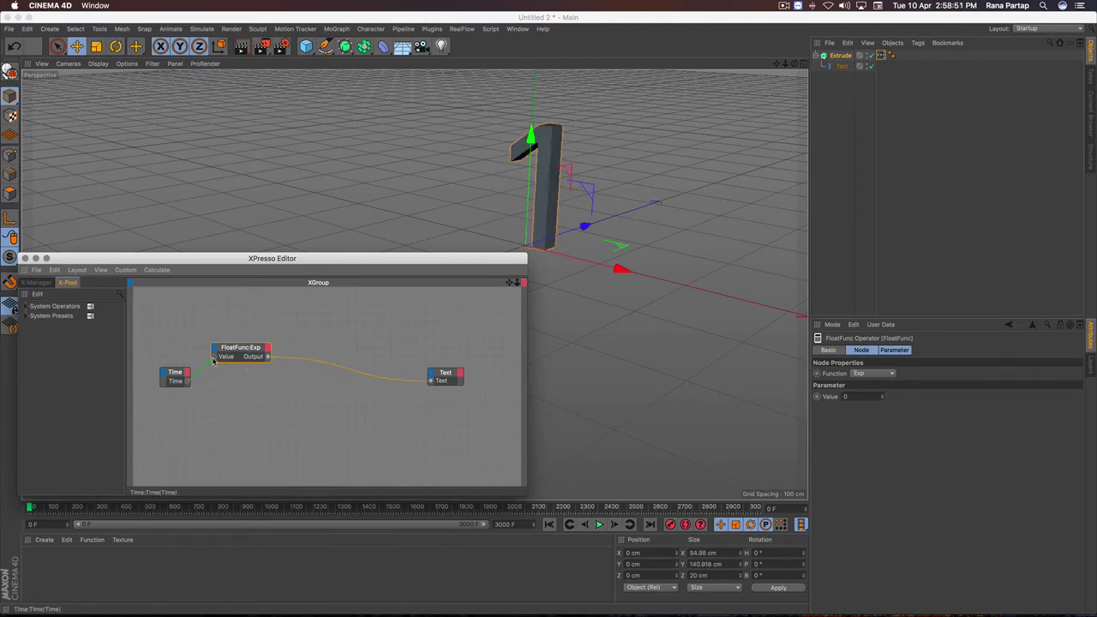
left_click_drag(244, 353, 254, 365)
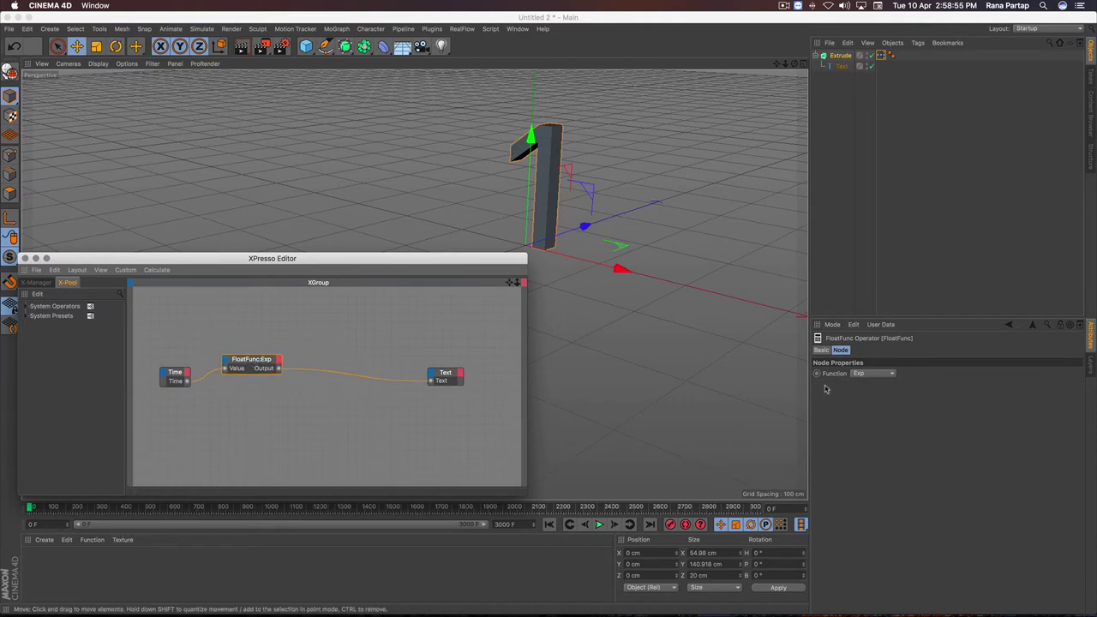
- Set the FloatFunc function to Floor and start playback
left_click(883, 374)
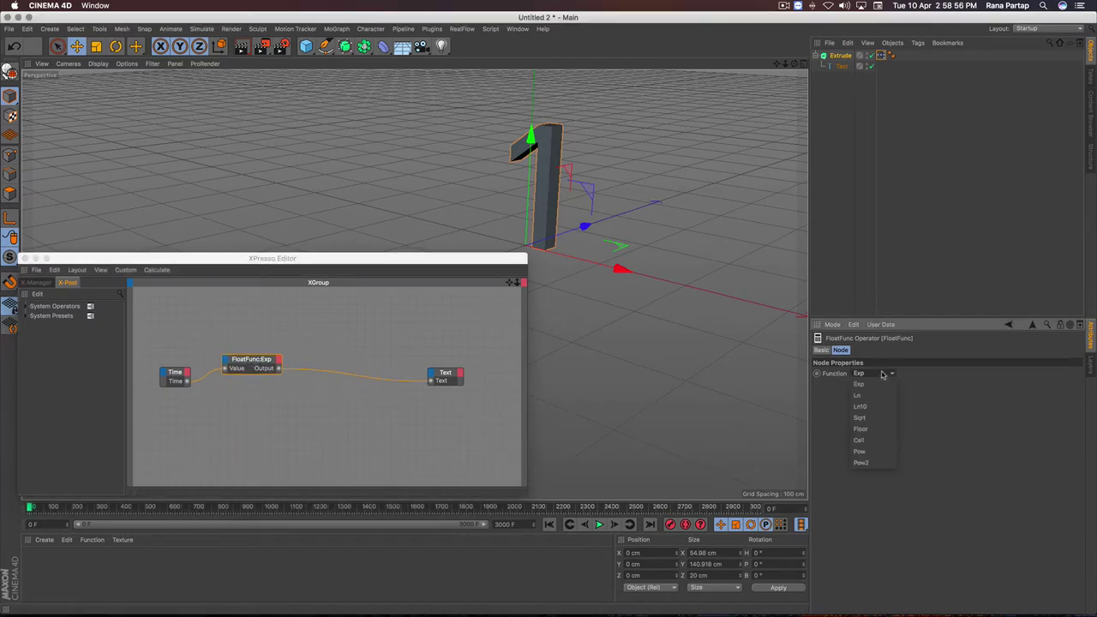
left_click(879, 431)
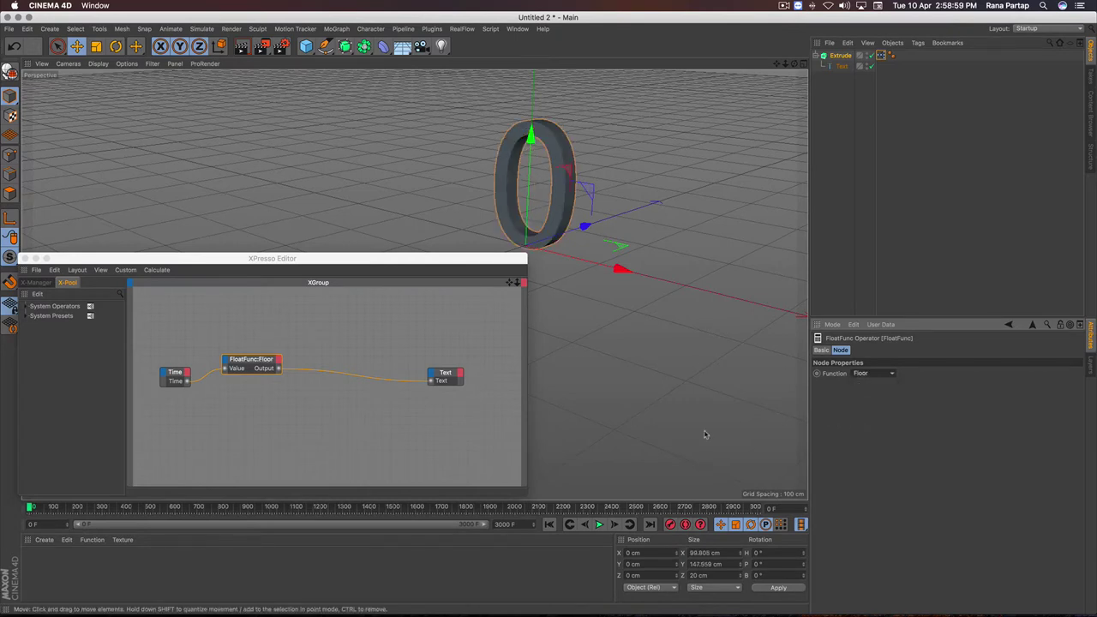
left_click(598, 525)
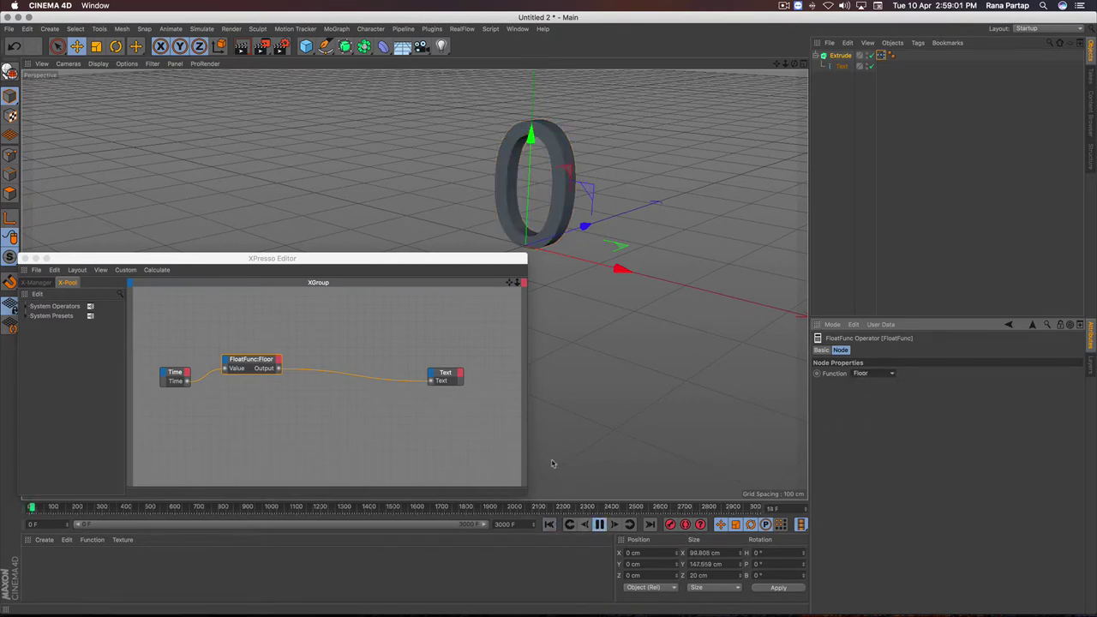
- Check the whole-seconds count near frames 1313, 1530 and 1800, stopping at 63
middle_click_drag(573, 263, 624, 264, "alt")
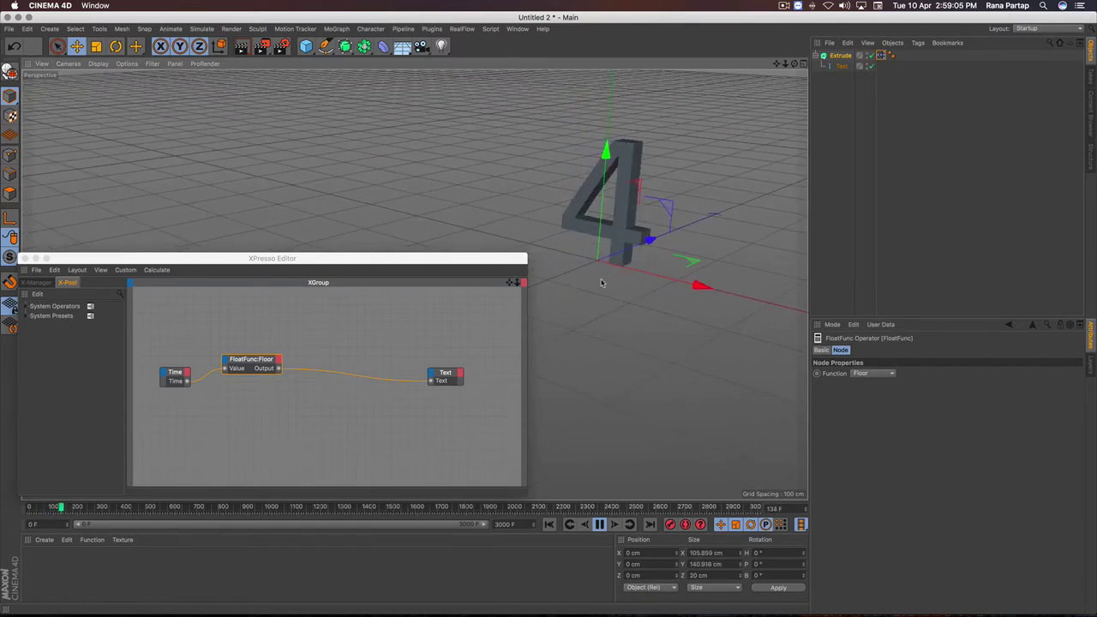
left_click_drag(608, 264, 596, 303, "alt")
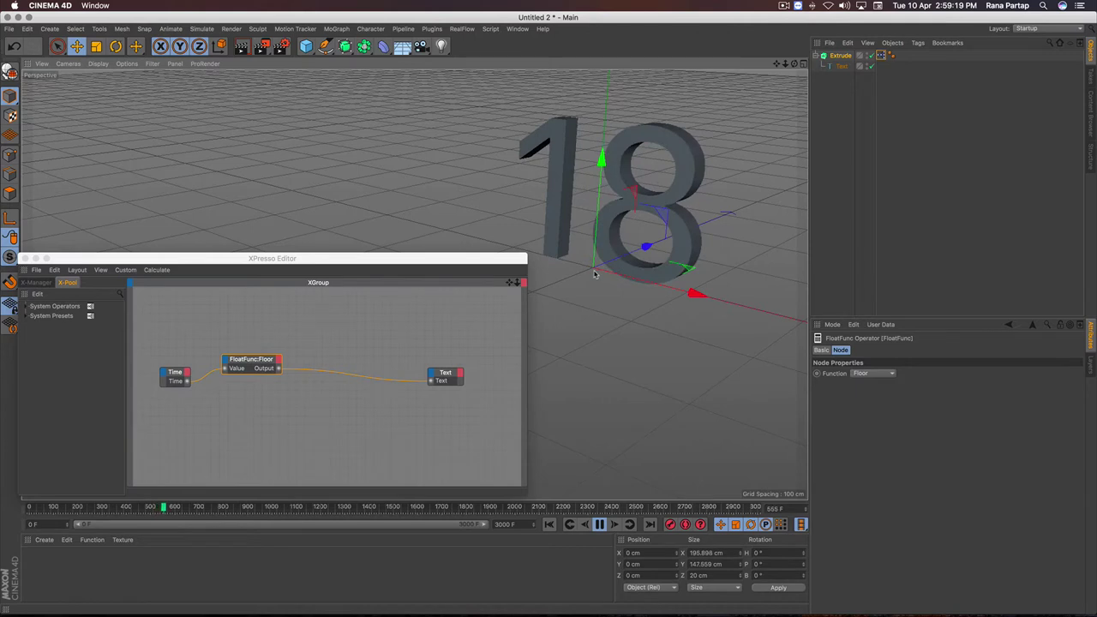
left_click(344, 507)
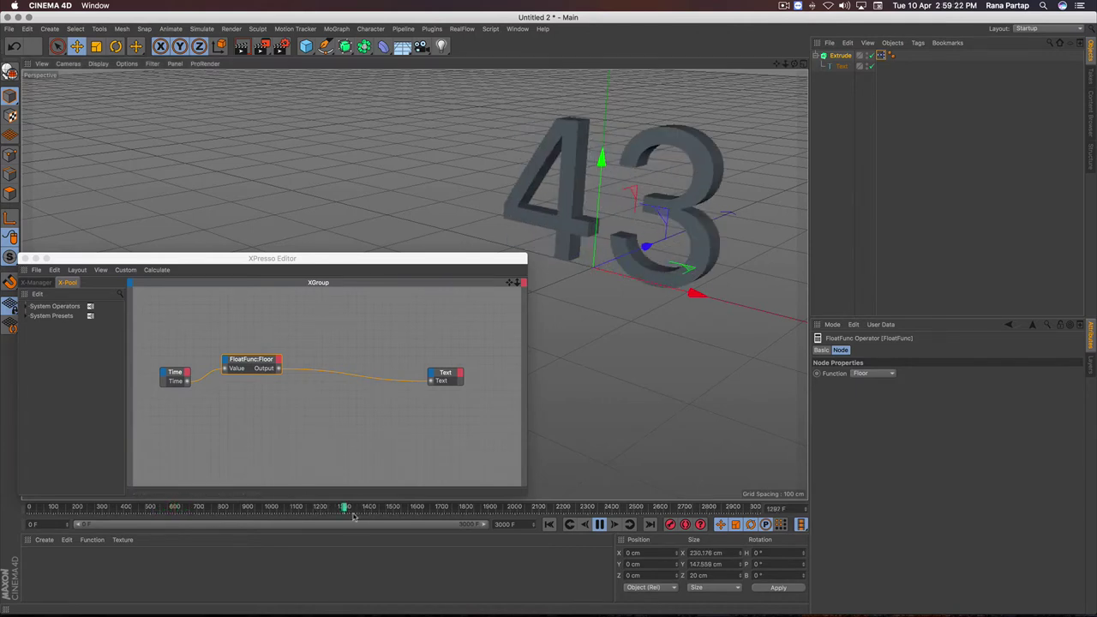
left_click(399, 508)
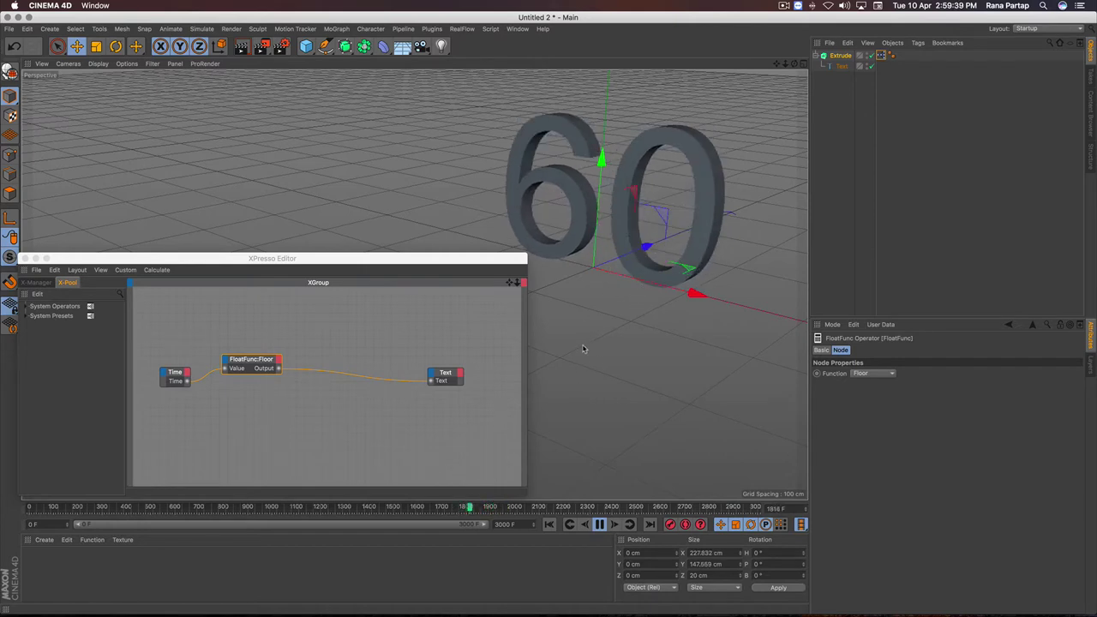
left_click(464, 507)
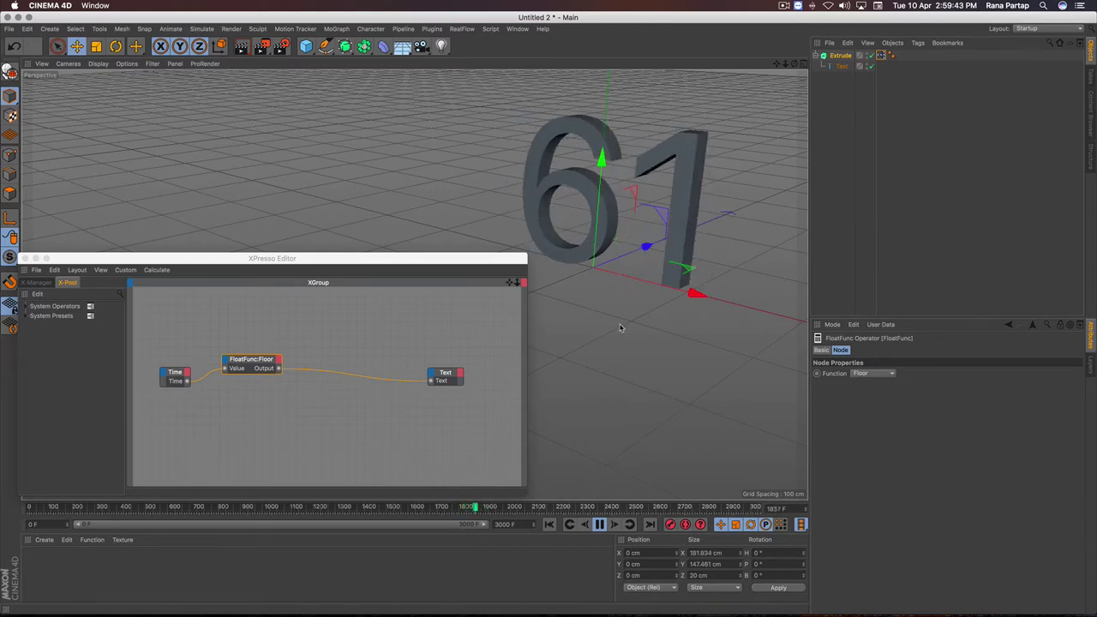
left_click(599, 525)
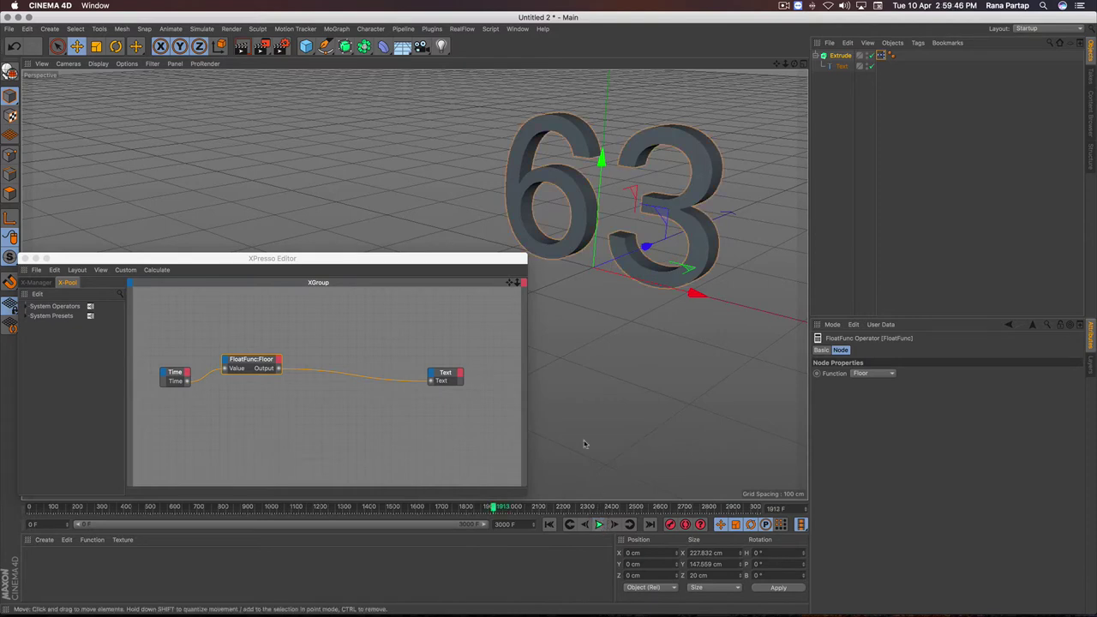
left_click(298, 326)
- Insert a Math node between Floor and Text: Floor into Input 1, output into Text
right_click(292, 314)
mouse_move(377, 316)
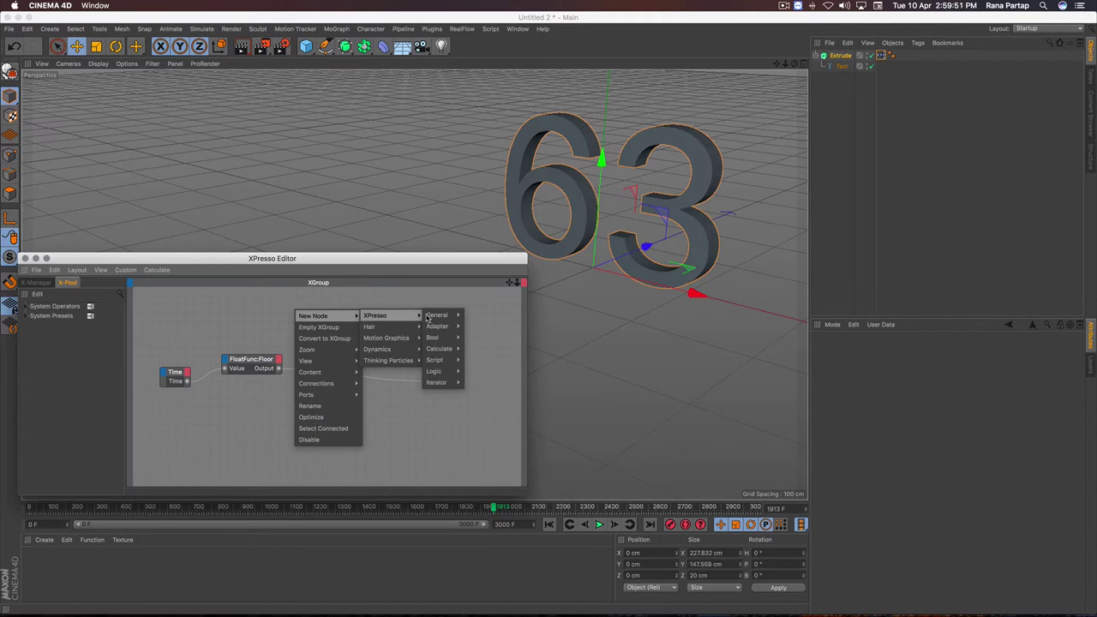
mouse_move(440, 348)
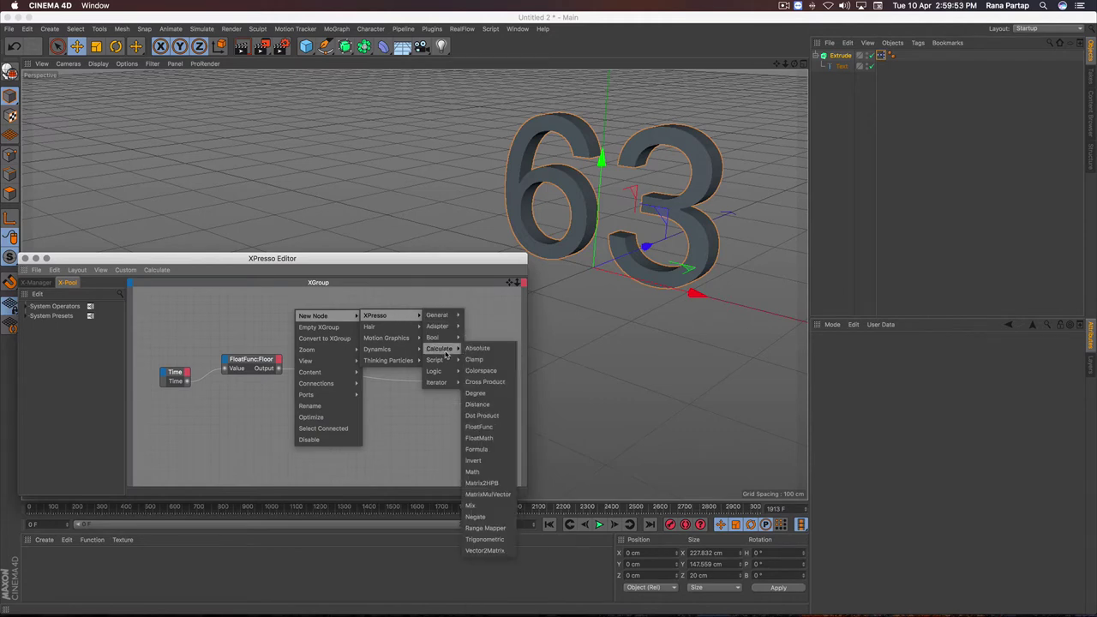
left_click(489, 474)
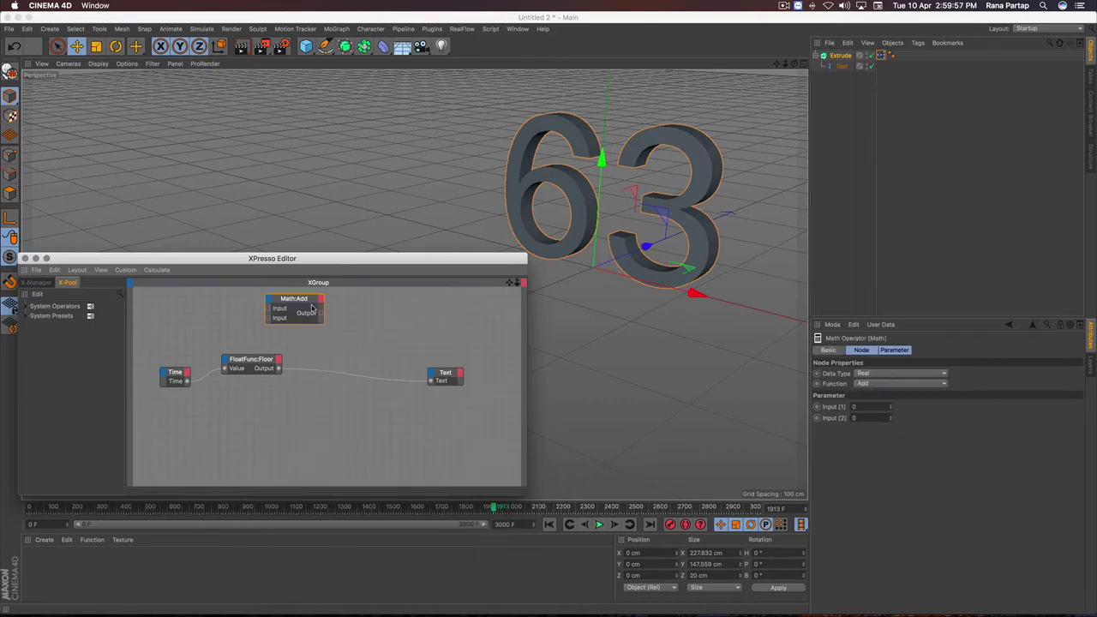
mouse_move(302, 301)
left_mouse_down()
mouse_move(356, 355)
mouse_move(342, 336)
left_mouse_up()
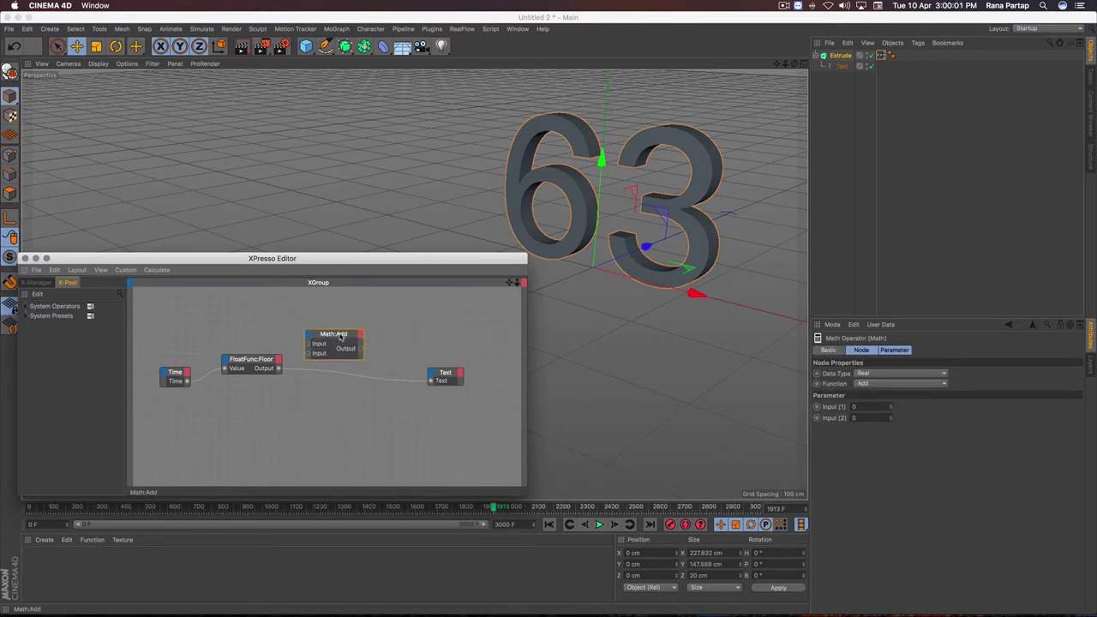
left_click(347, 375)
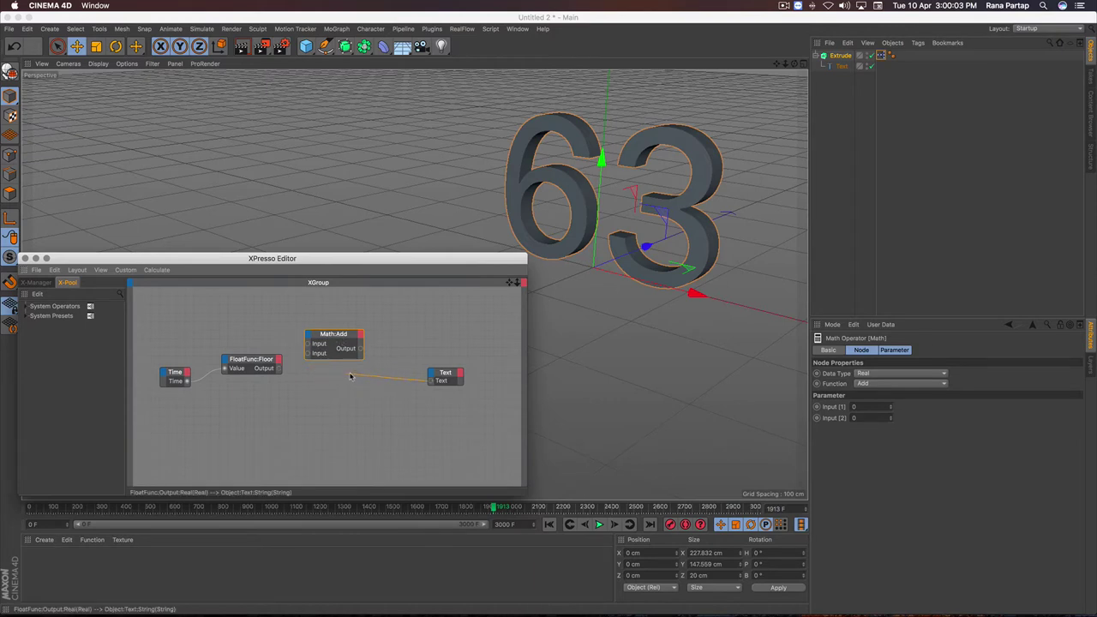
left_click_drag(350, 377, 360, 348)
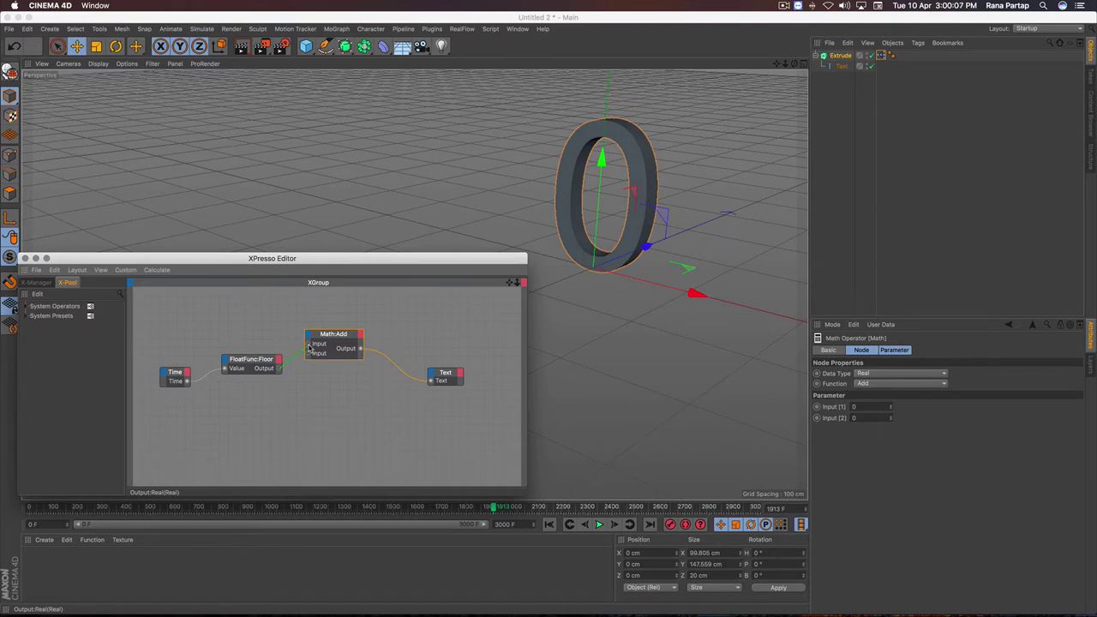
left_click_drag(310, 346, 336, 341)
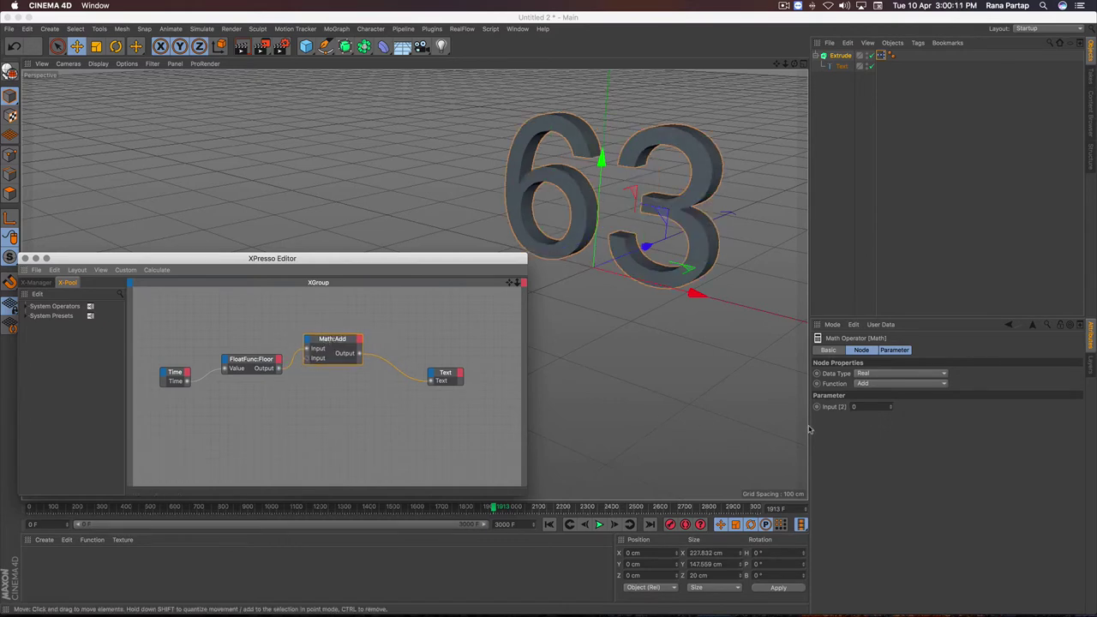
left_click(889, 388)
- Set the Math node's function to Modulo with 60 as its second input
left_click(893, 442)
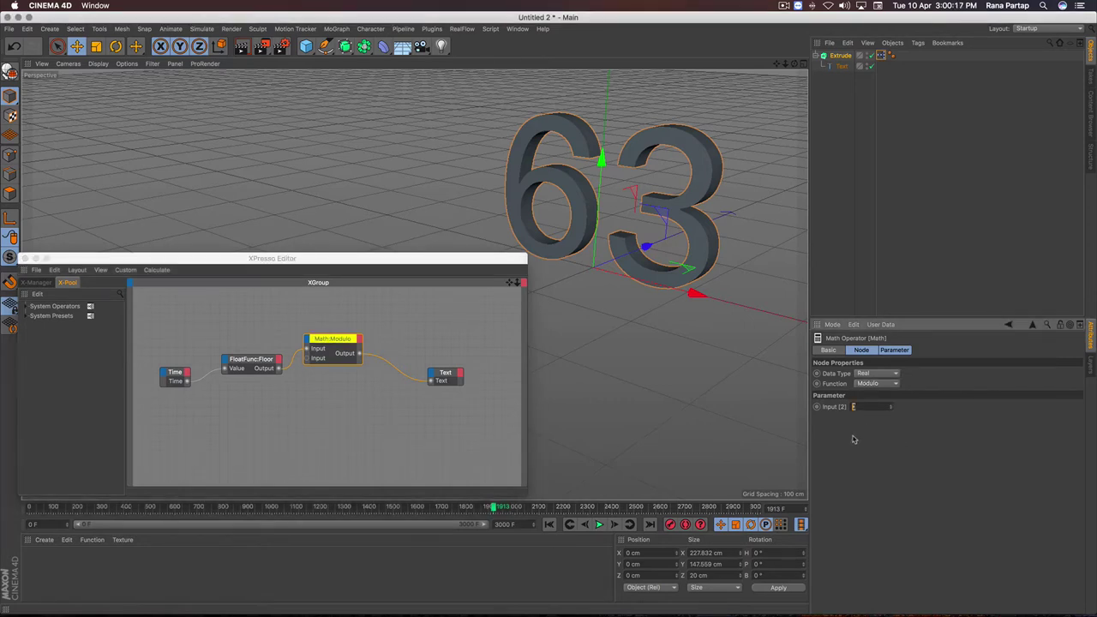
type("0")
key("Return")
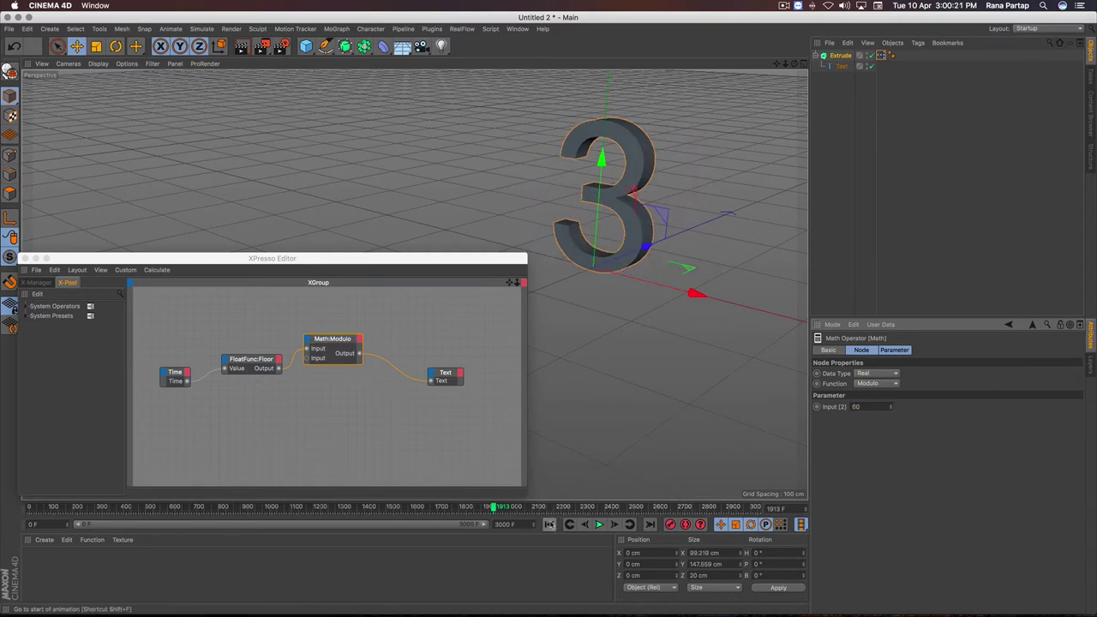
- Rewind and play, checking the wrapping count near frames 1298, 1572 and 1800
left_click(550, 525)
left_click(599, 524)
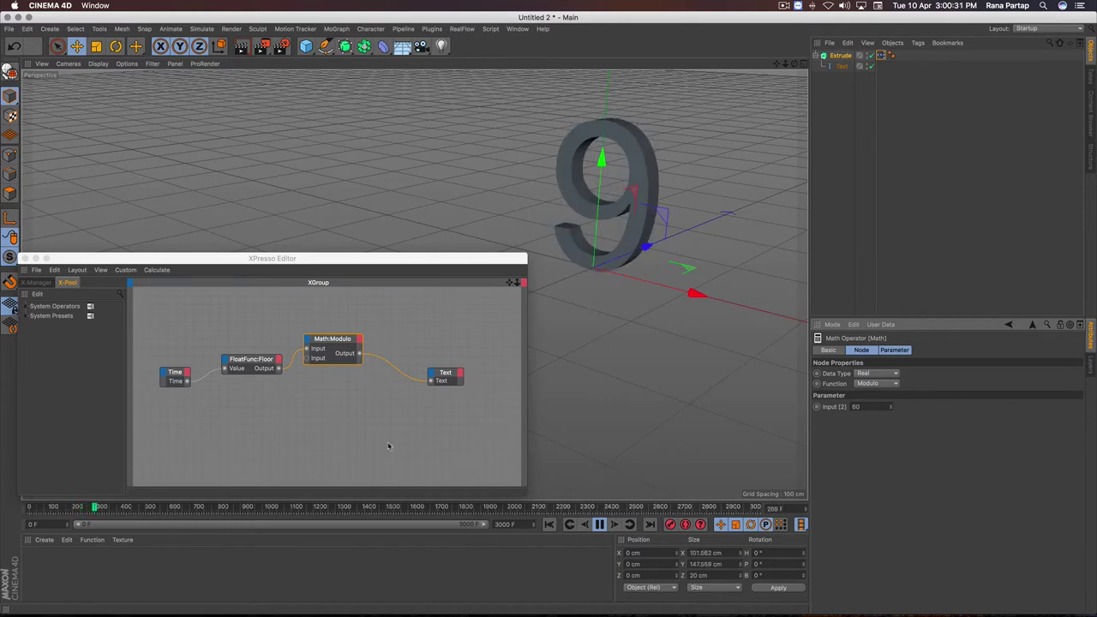
left_click(345, 507)
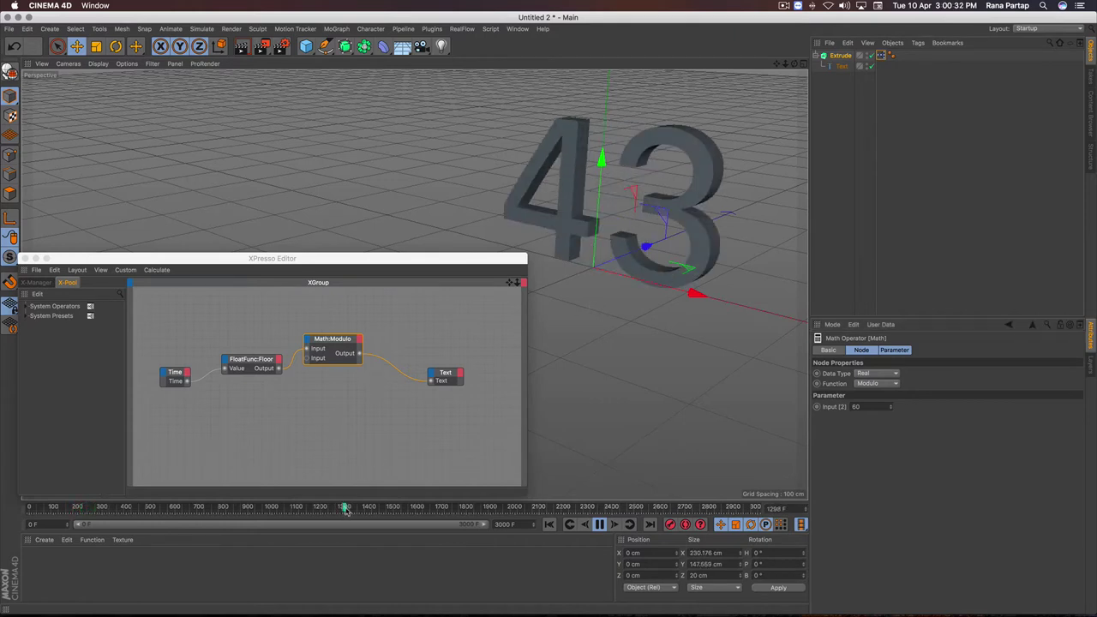
left_click(405, 507)
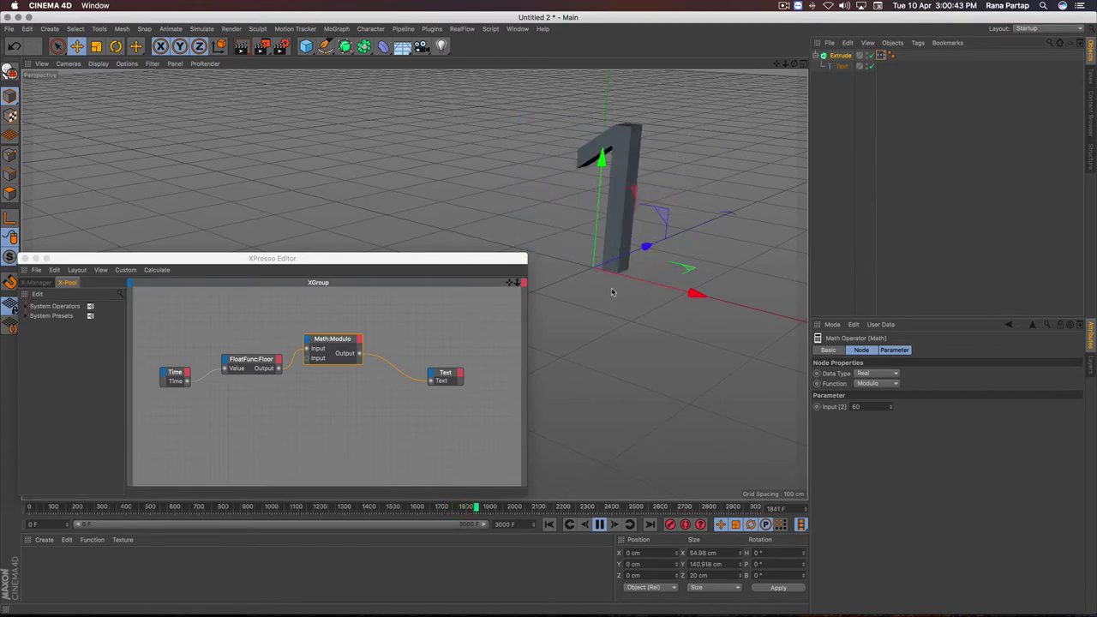
left_click(441, 510)
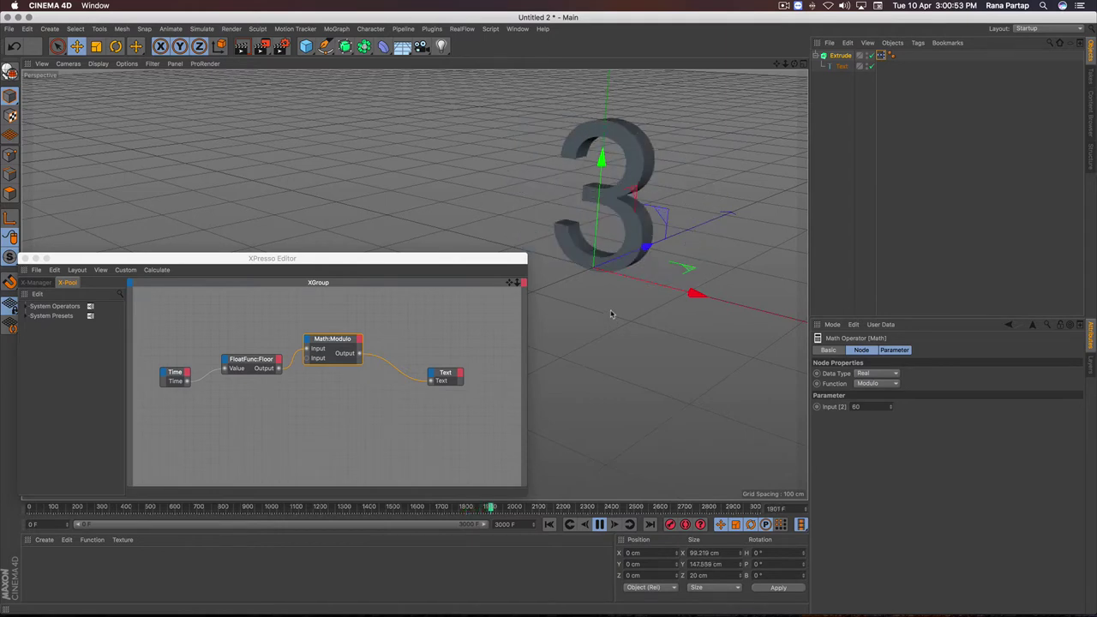
- Stop playback and spread the Time, Floor, Modulo and Text nodes across the graph
left_click(599, 525)
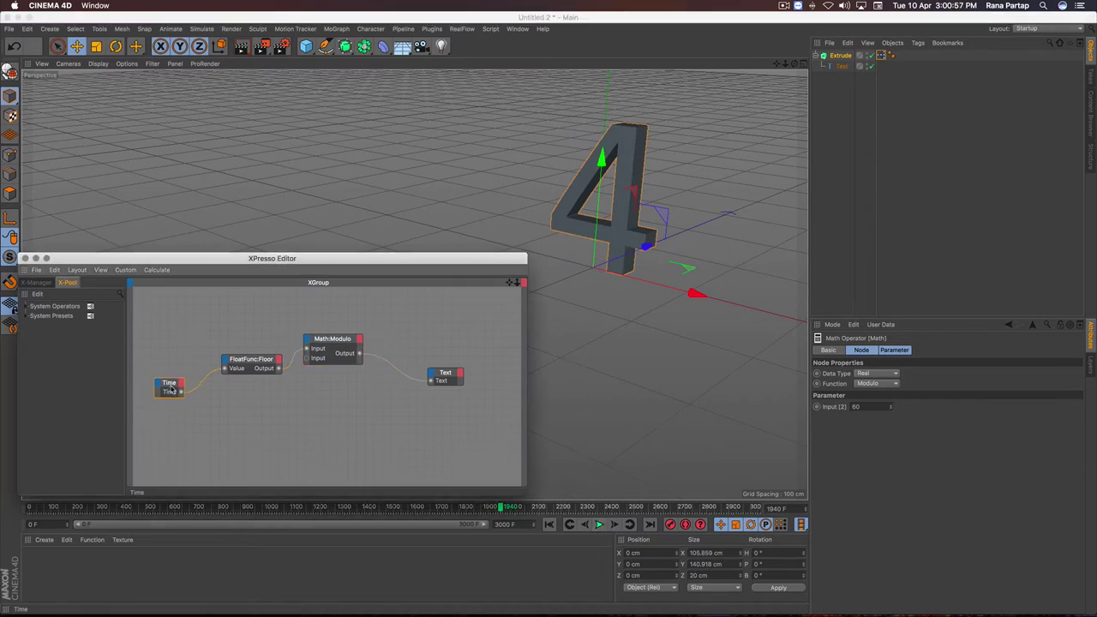
left_click_drag(180, 375, 162, 390)
left_click_drag(245, 364, 206, 391)
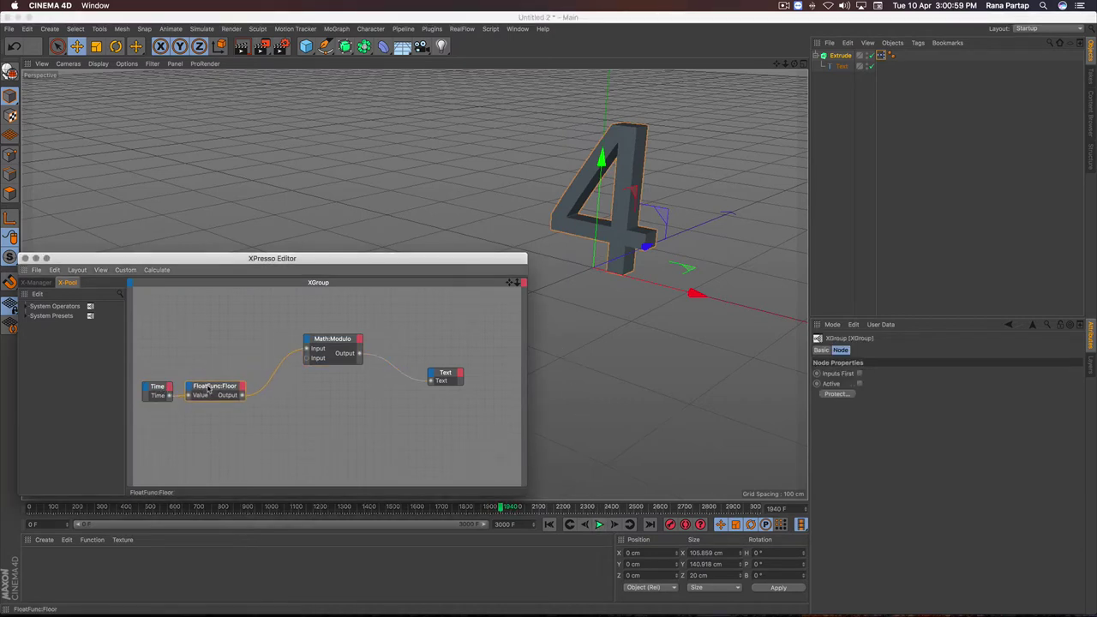
left_click_drag(326, 344, 276, 386)
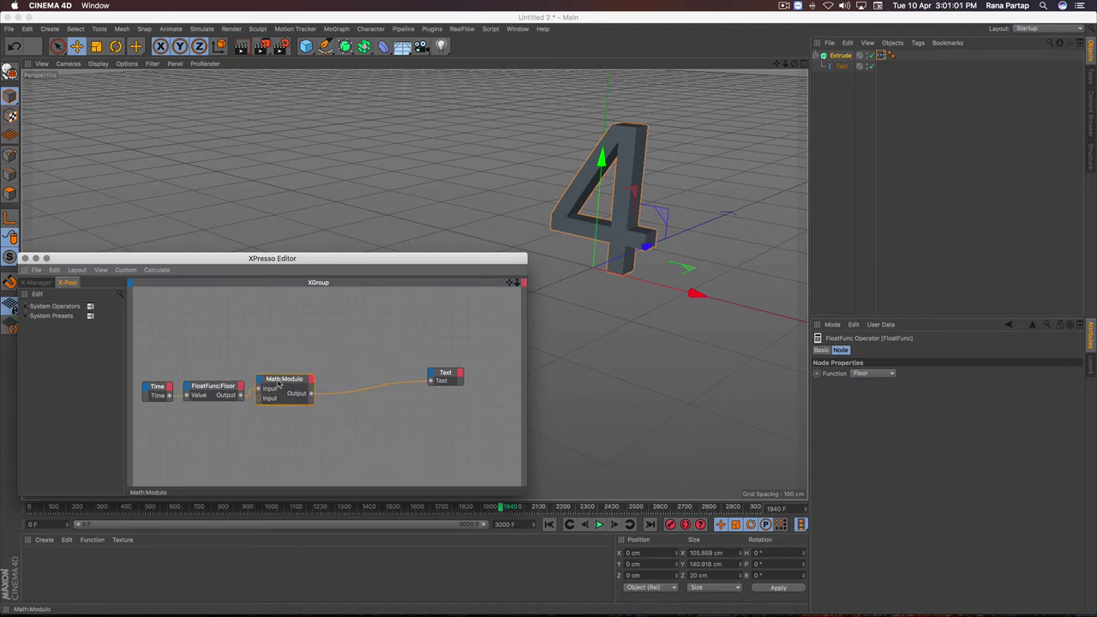
left_click_drag(433, 378, 485, 391)
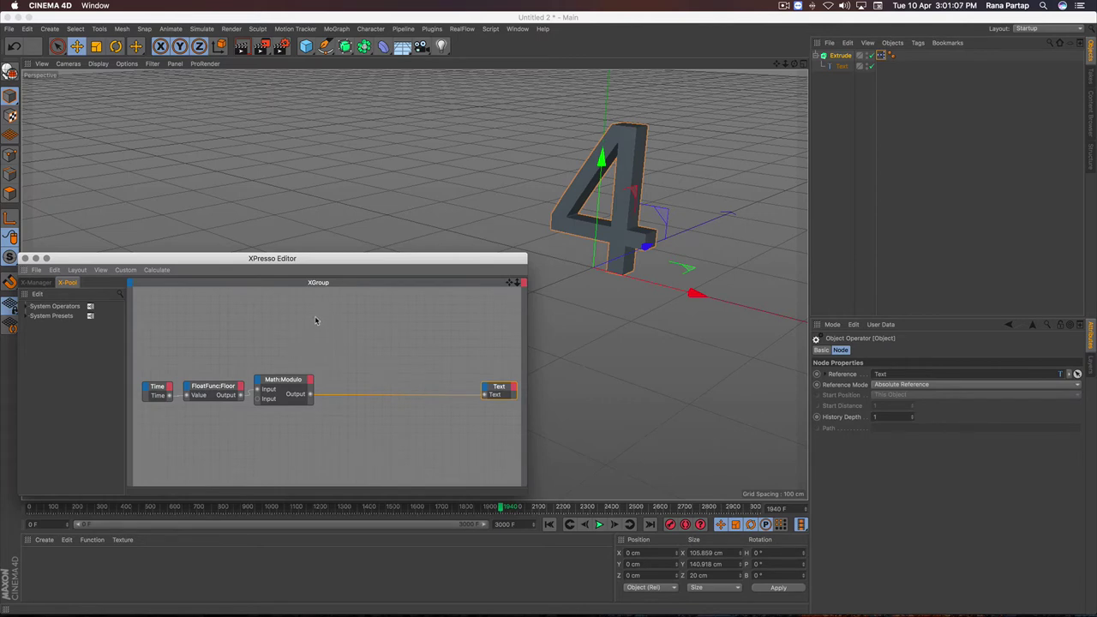
- Add a Compare node right of Modulo, feeding the Modulo output into Input 1
right_click(315, 320)
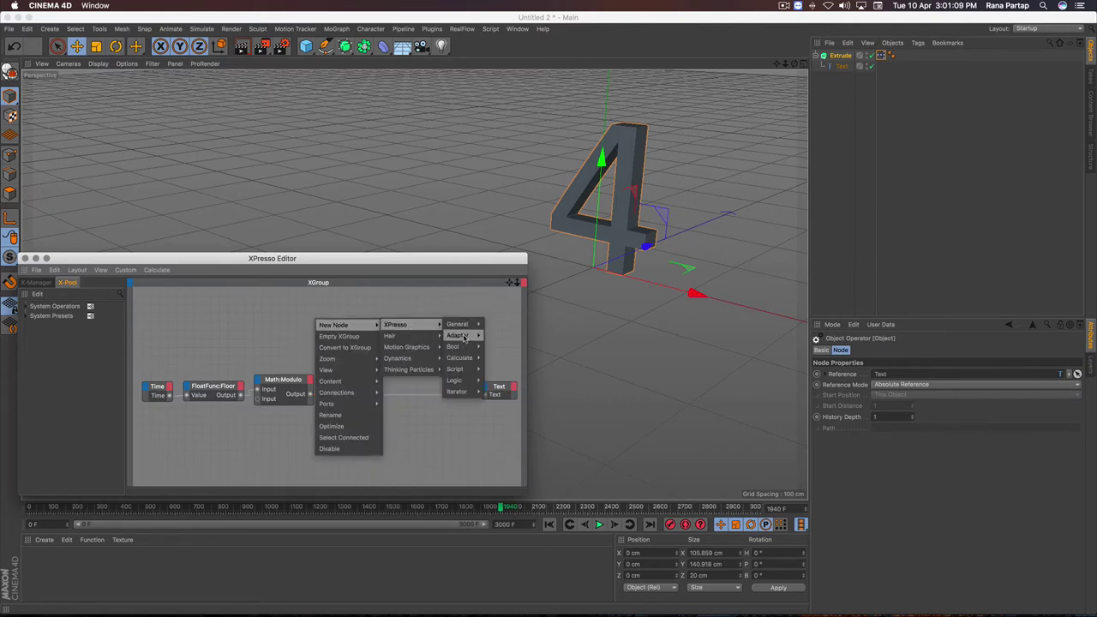
mouse_move(454, 380)
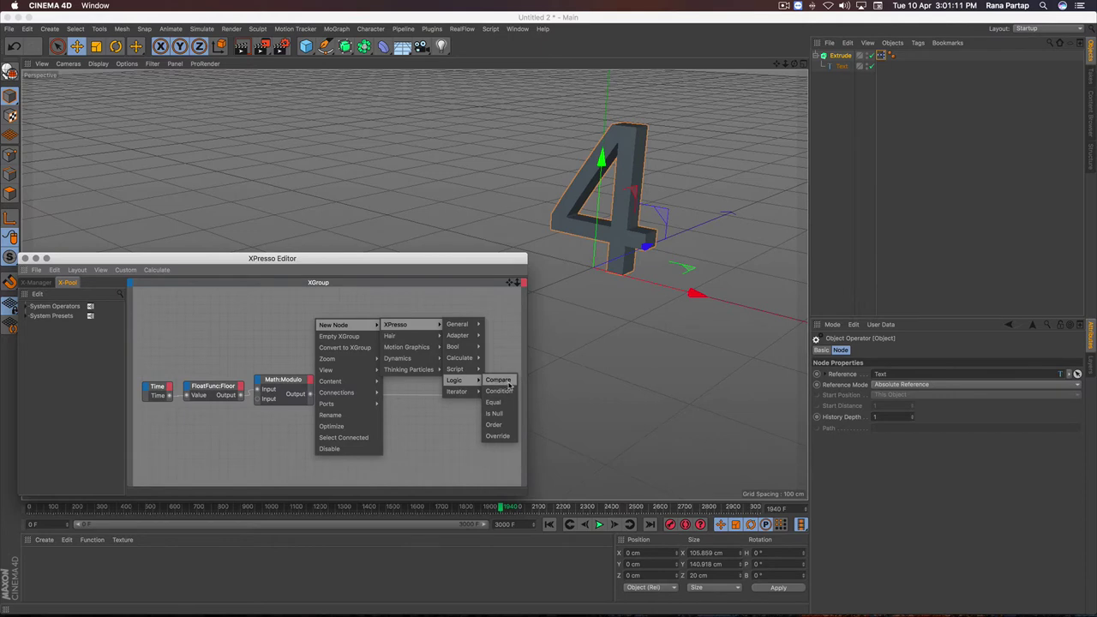
left_click(499, 380)
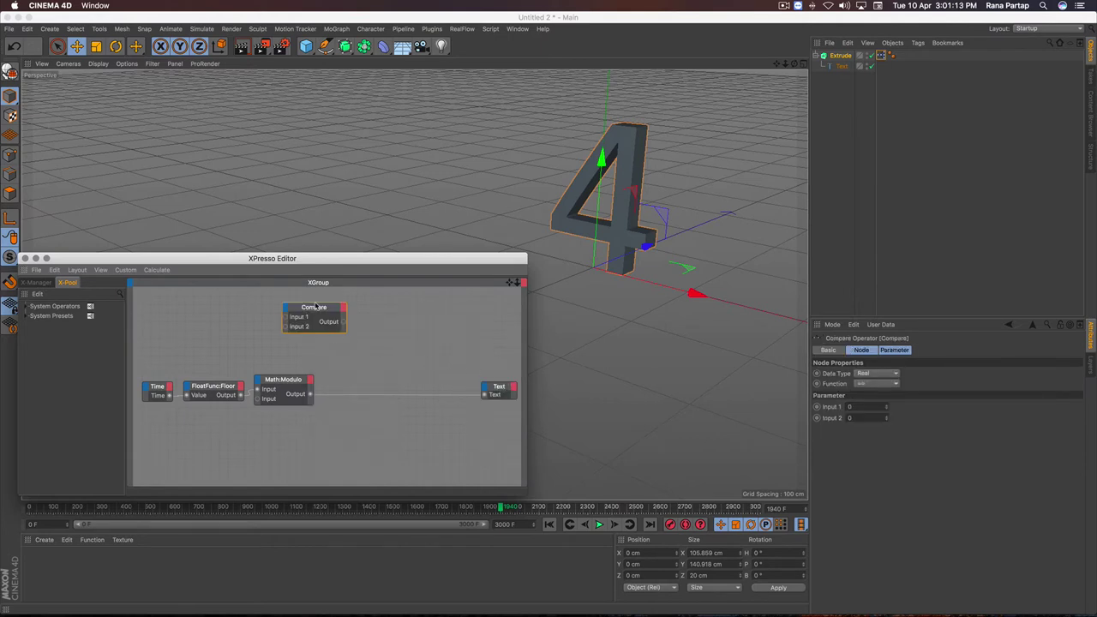
left_click_drag(317, 306, 377, 353)
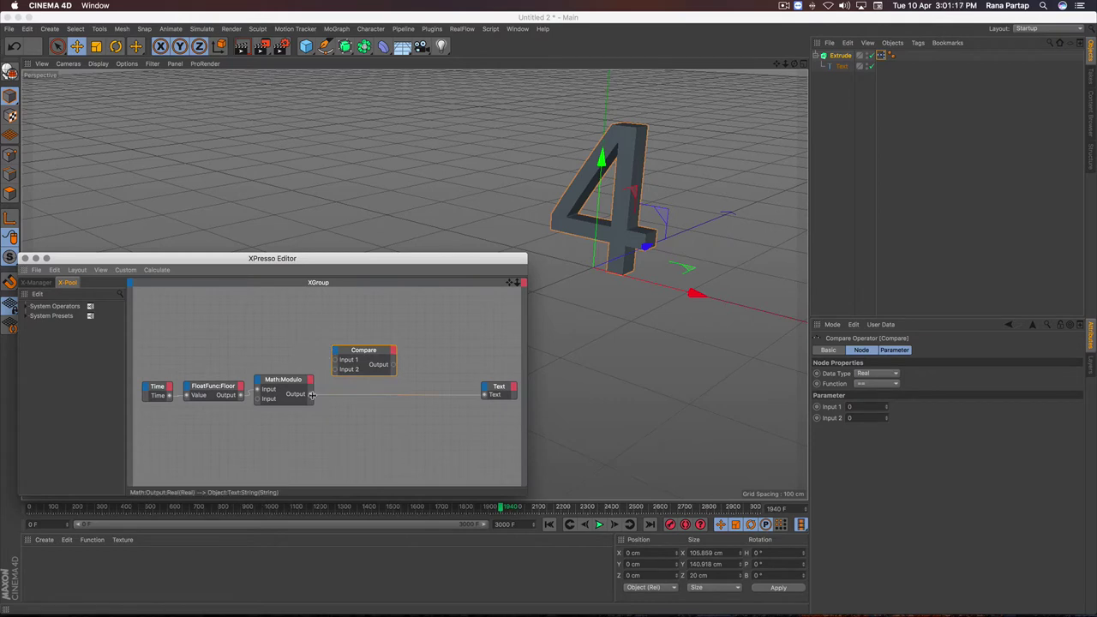
left_click_drag(335, 362, 335, 360)
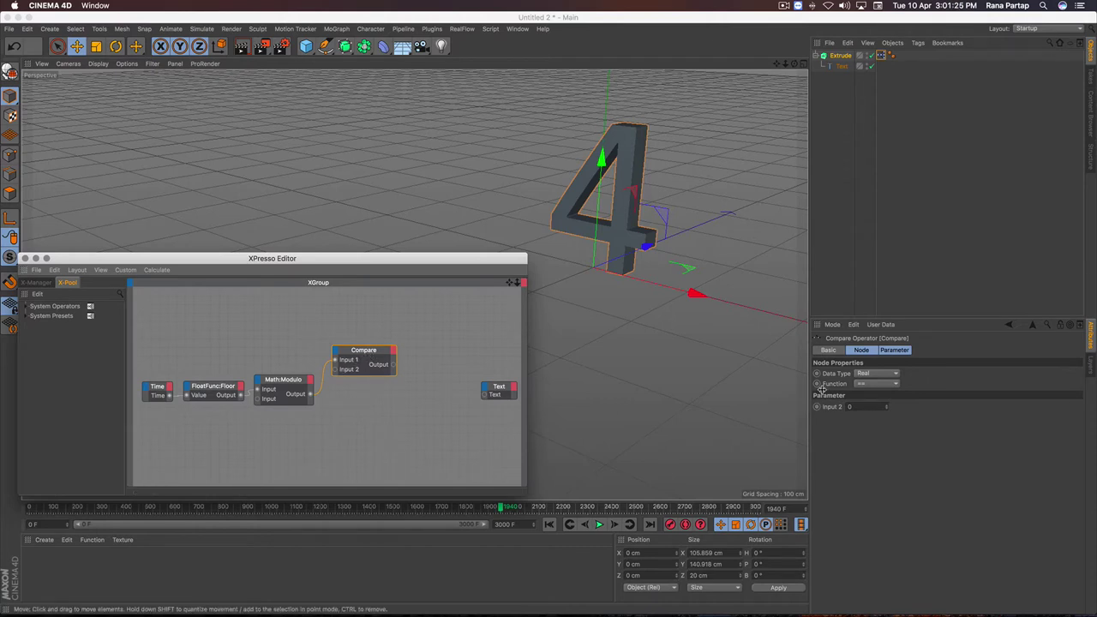
- Set the Compare node's function to less than
left_click(882, 385)
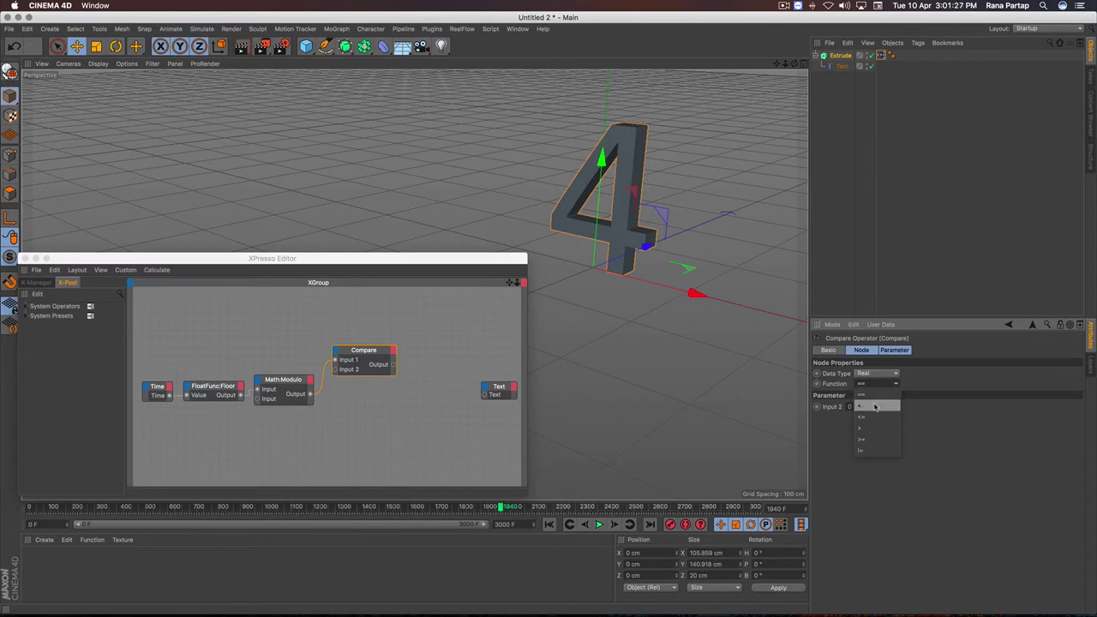
left_click(874, 400)
type("10")
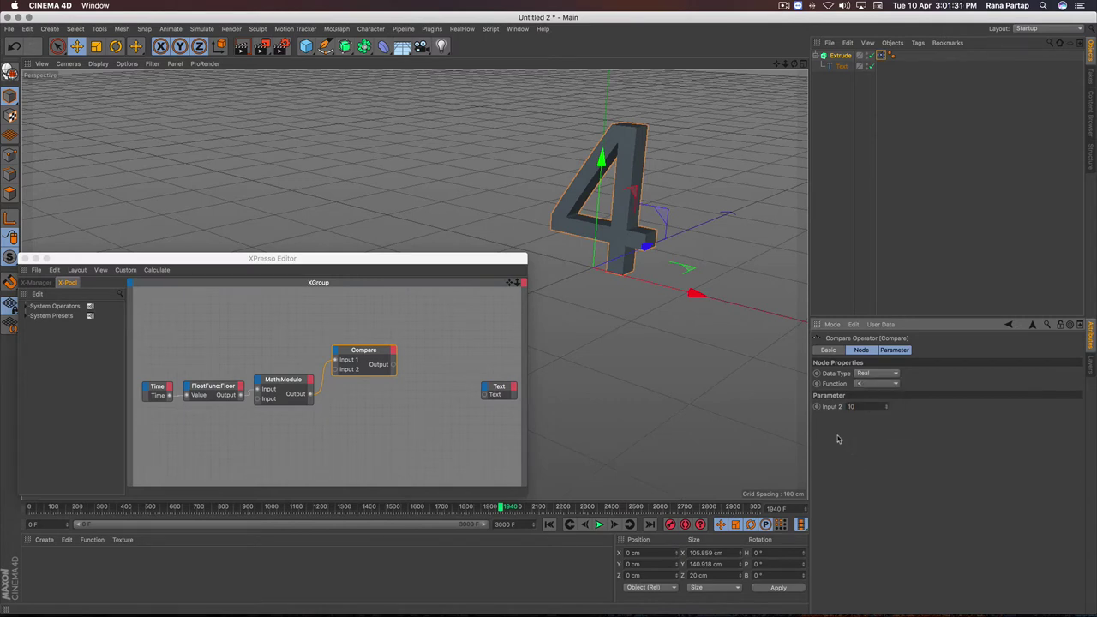
left_click(349, 402)
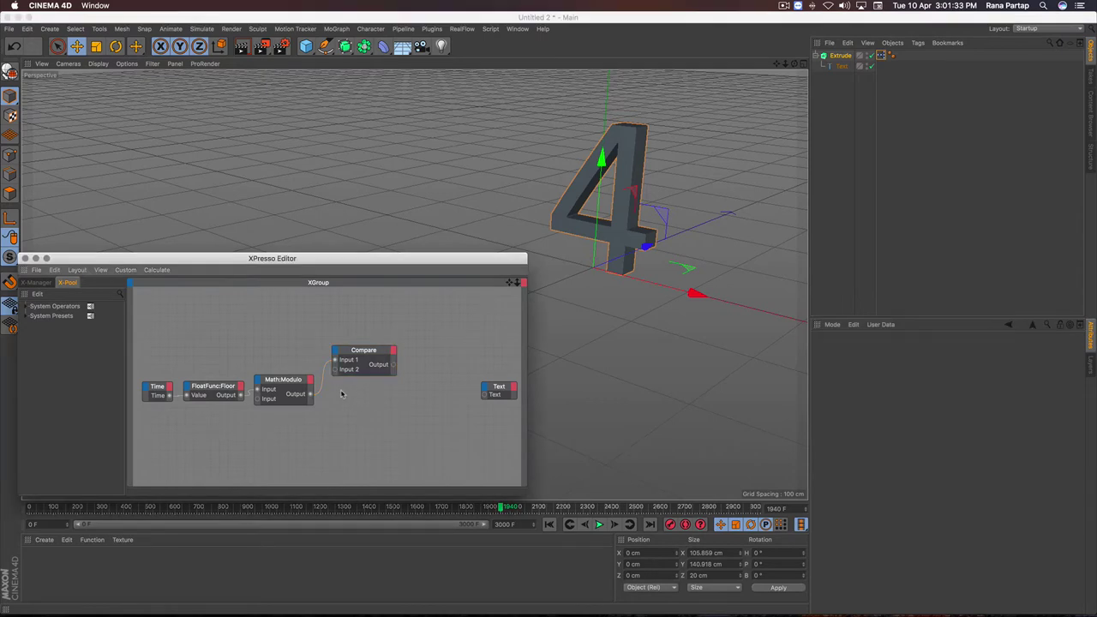
- Add a String-type Math:Add node below Compare with Modulo output on its second input
right_click(341, 393)
mouse_move(419, 399)
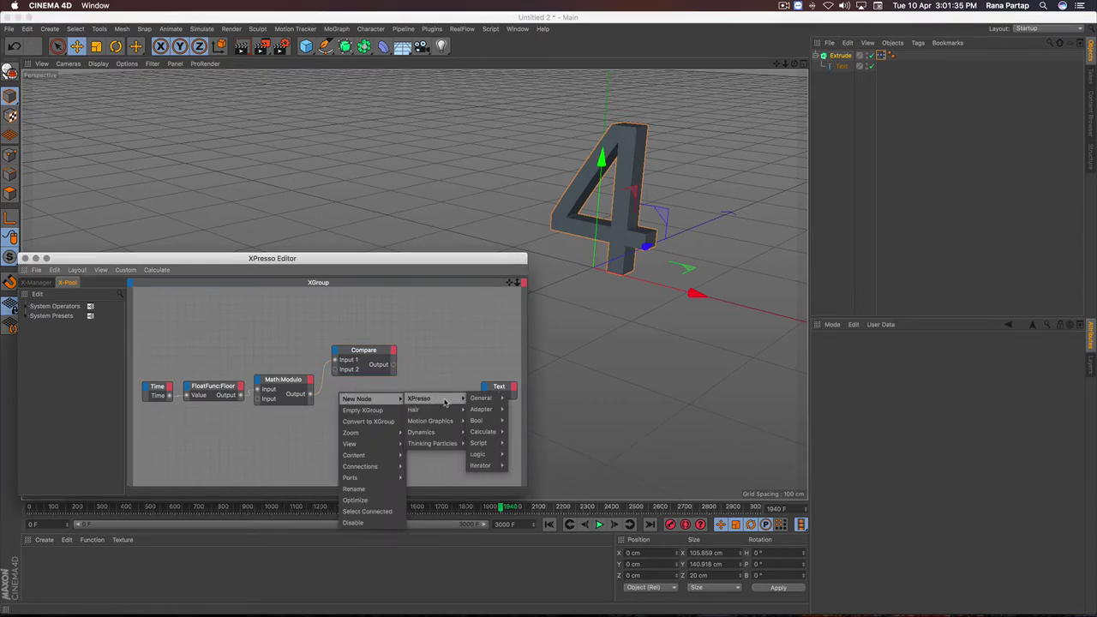
mouse_move(484, 431)
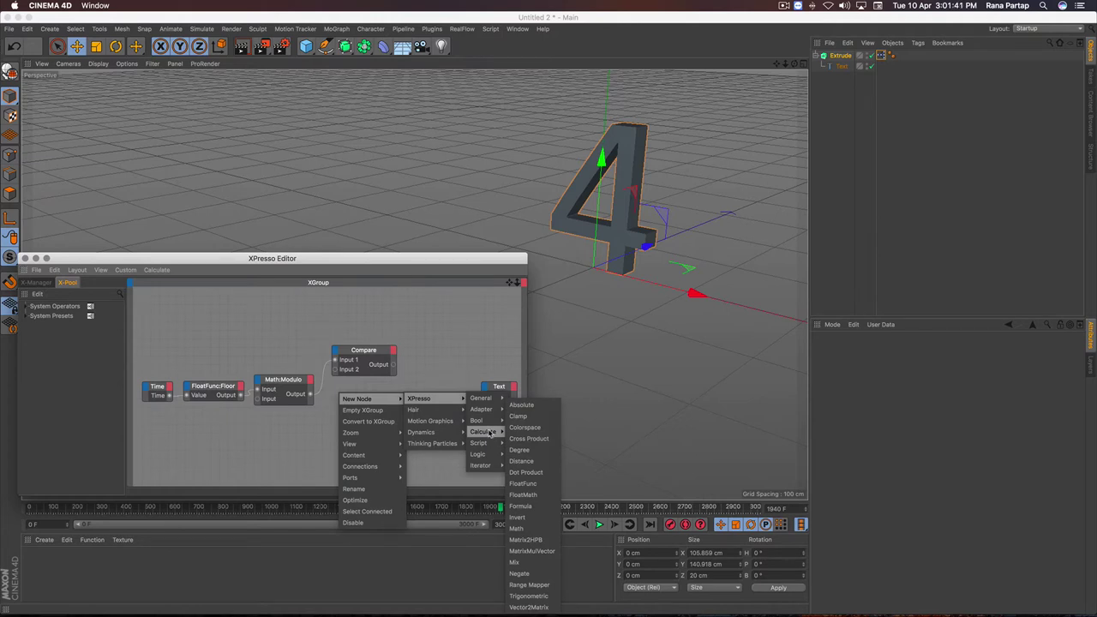
left_click(517, 528)
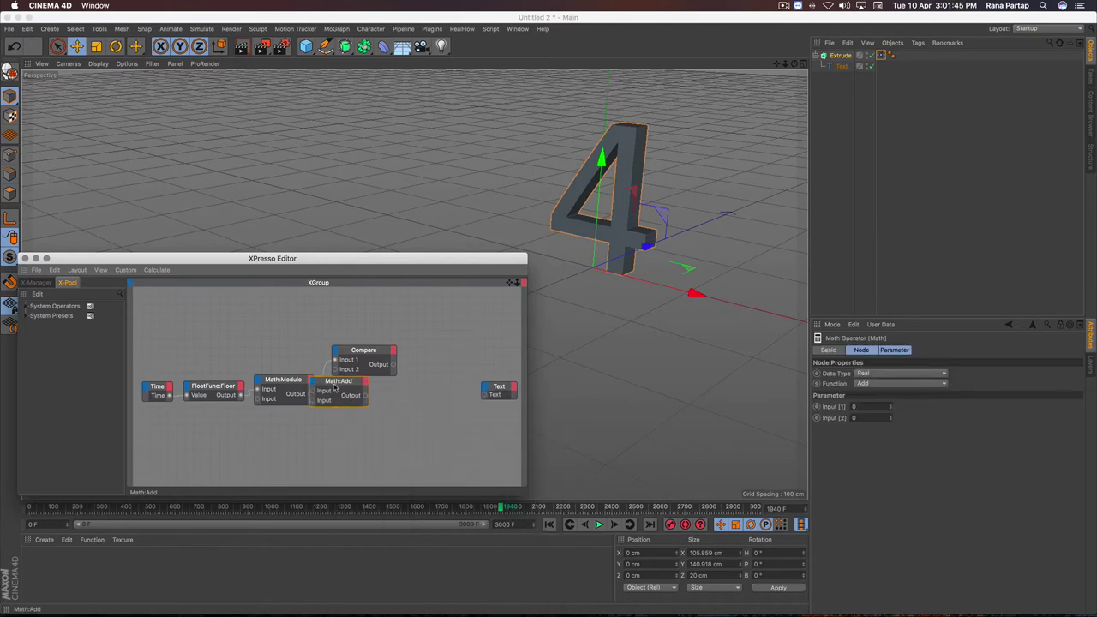
left_click_drag(346, 388, 373, 425)
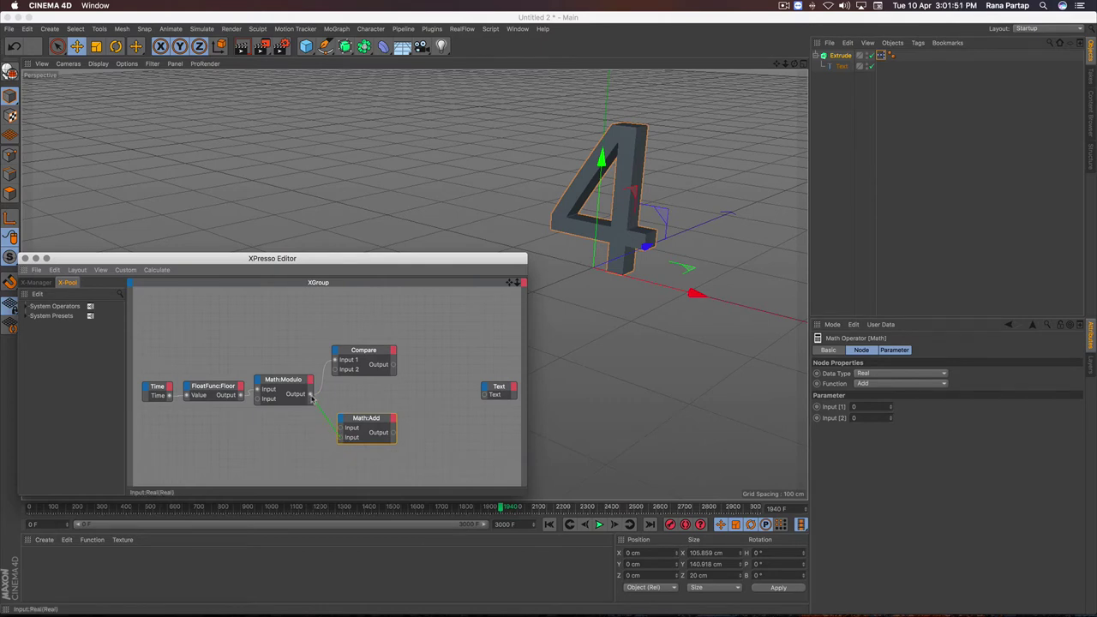
left_click_drag(312, 399, 311, 394)
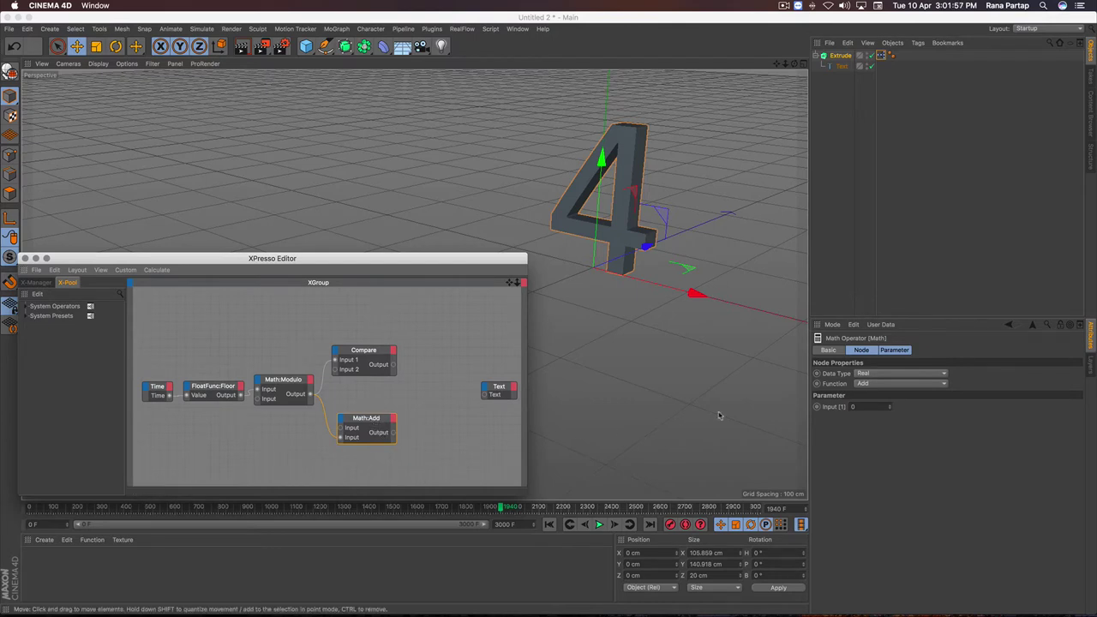
left_click(891, 375)
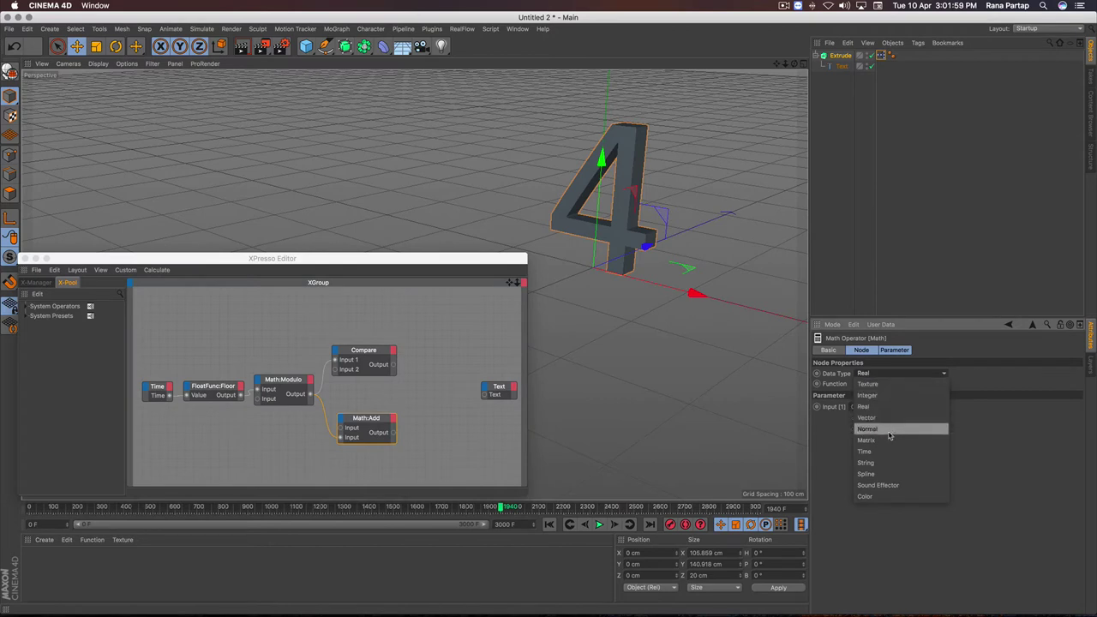
left_click(883, 464)
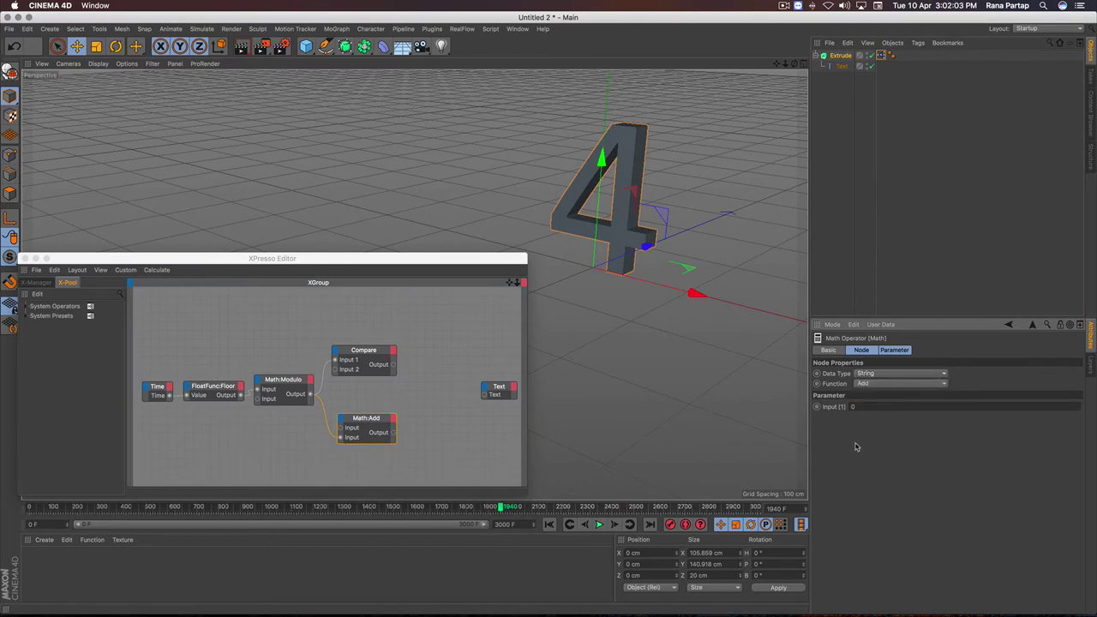
left_click(400, 344)
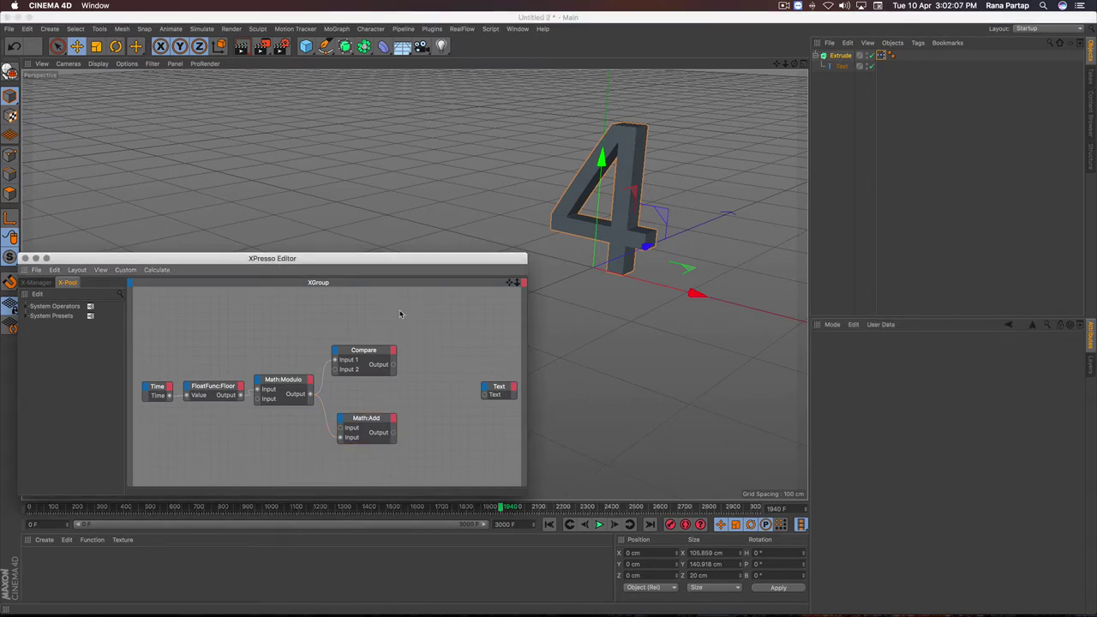
- Add a Condition node beside Compare and wire the Math:Modulo and Math:Add outputs into it
right_click(399, 314)
mouse_move(480, 317)
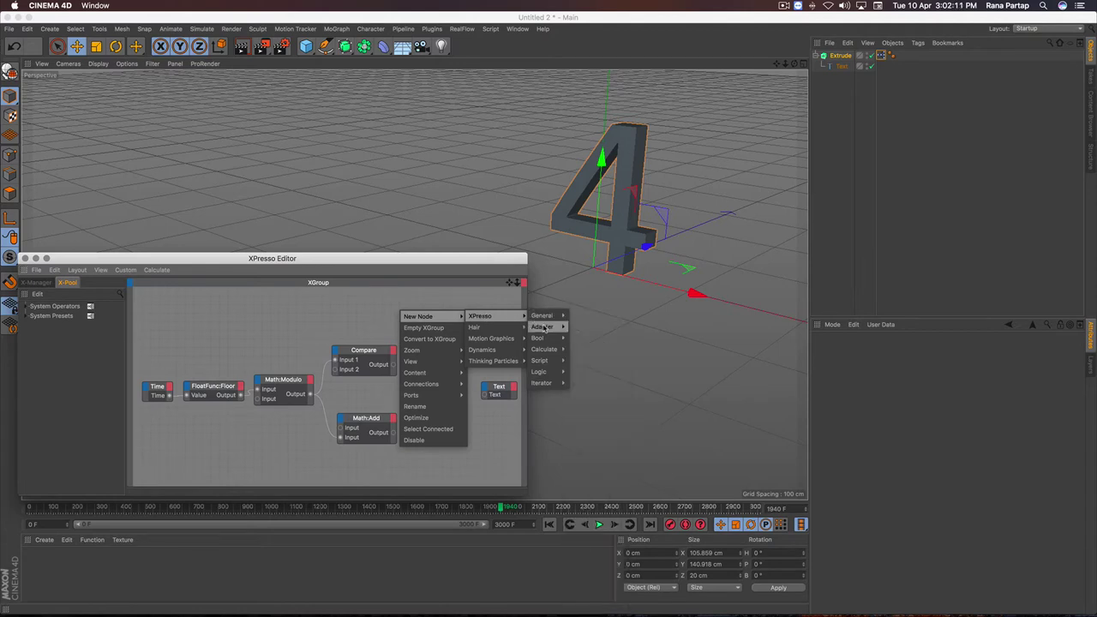
mouse_move(539, 372)
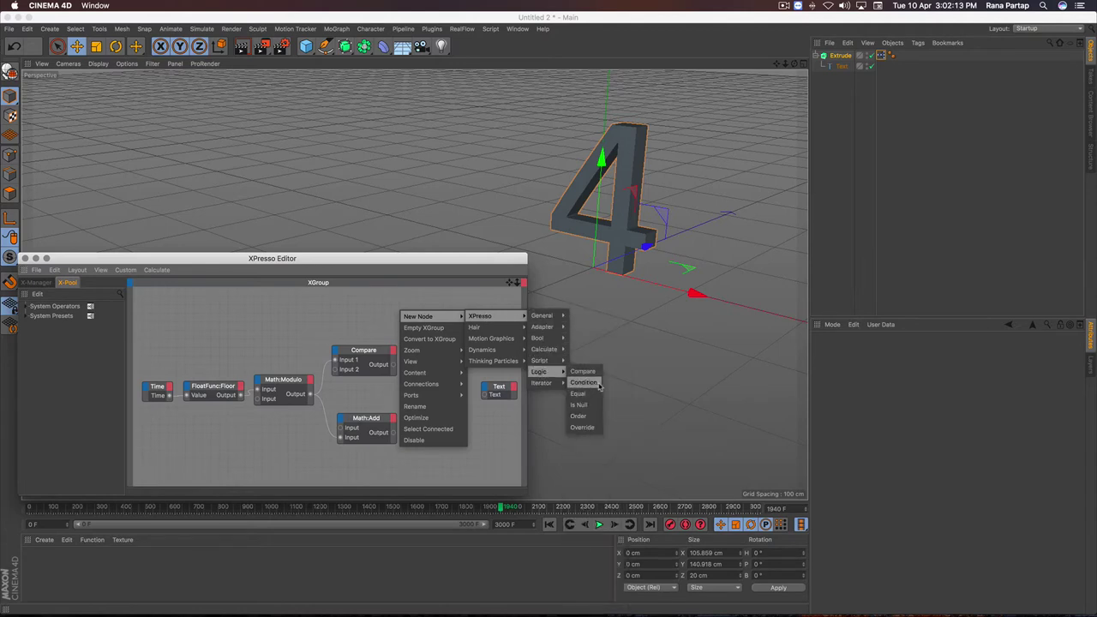
left_click(584, 382)
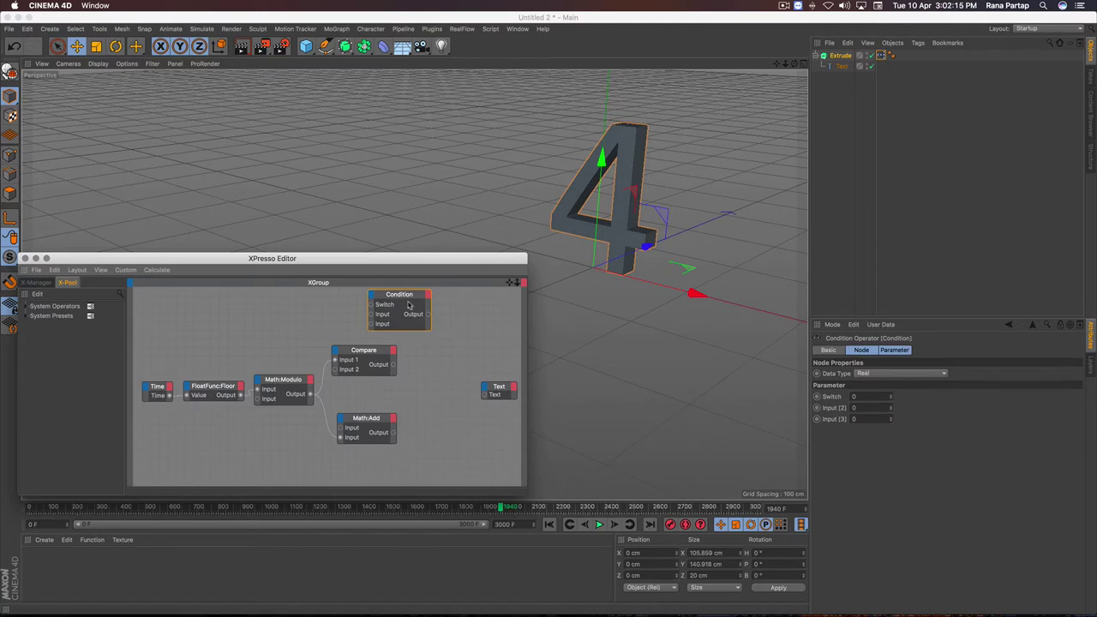
left_click_drag(411, 302, 447, 383)
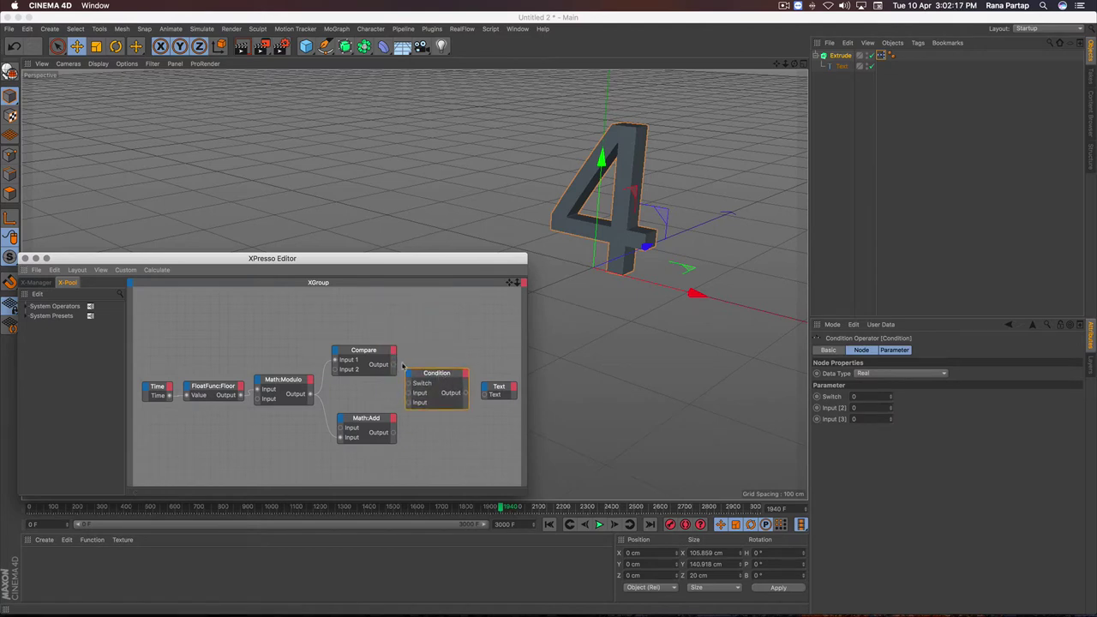
left_click(312, 399)
left_click_drag(317, 397, 409, 393)
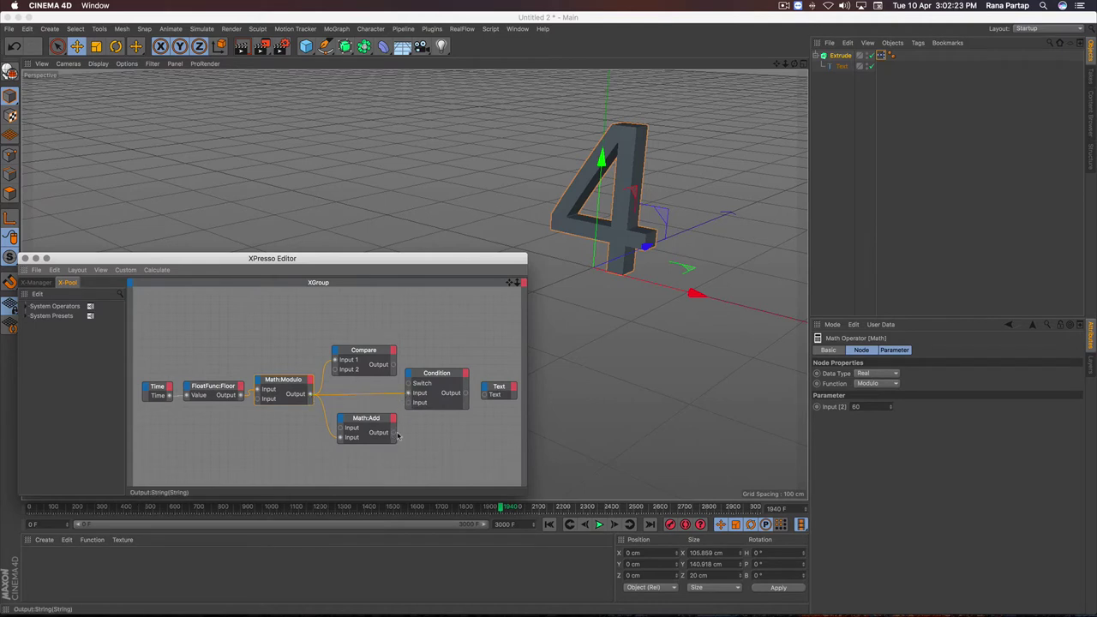
left_click_drag(409, 407, 407, 408)
- Set the Condition node's data type to String and rewind to the first frame
left_click(446, 373)
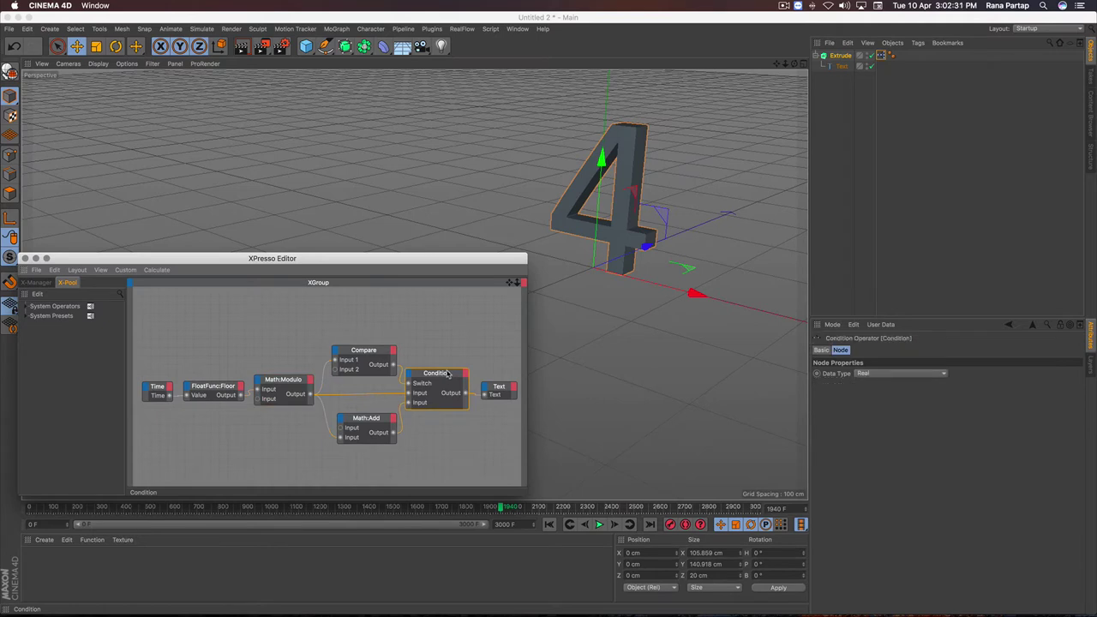
left_click(893, 376)
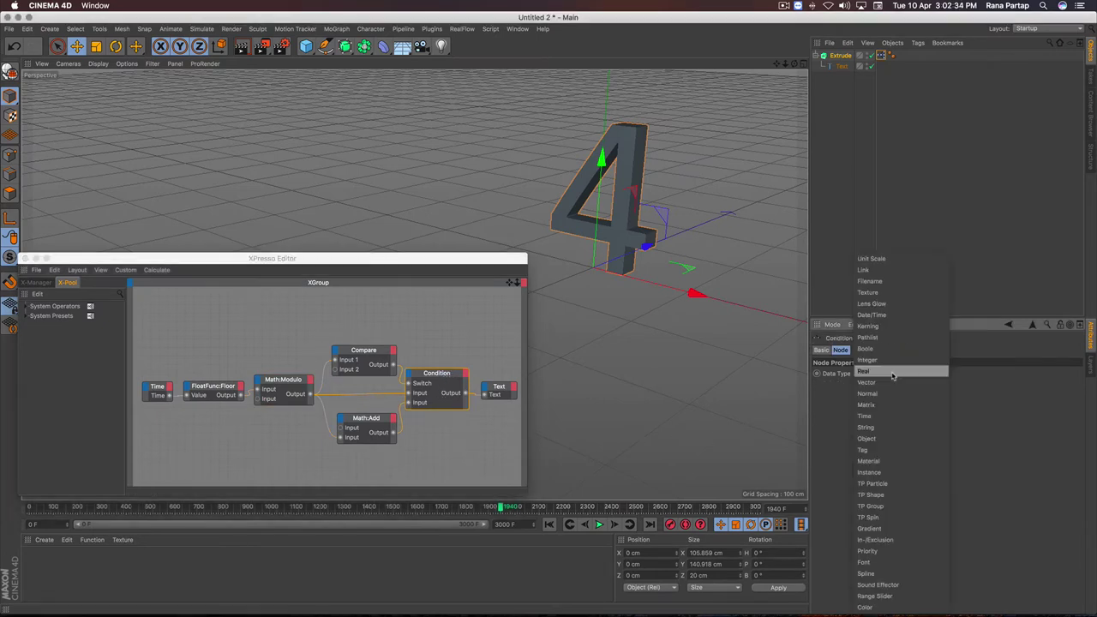
left_click(885, 427)
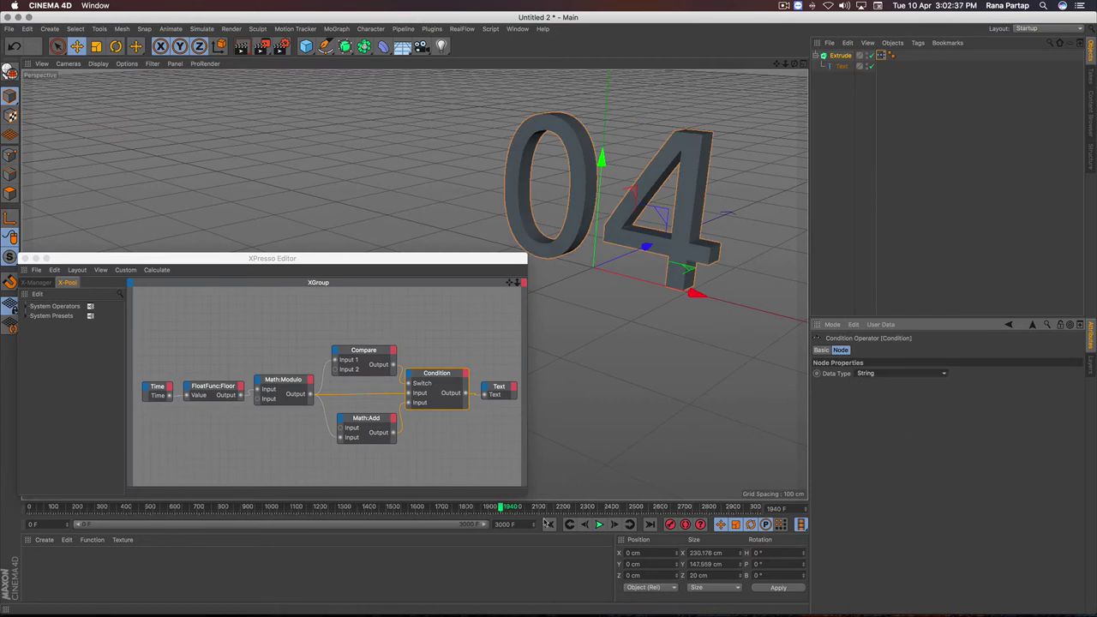
left_click(550, 524)
left_click(598, 525)
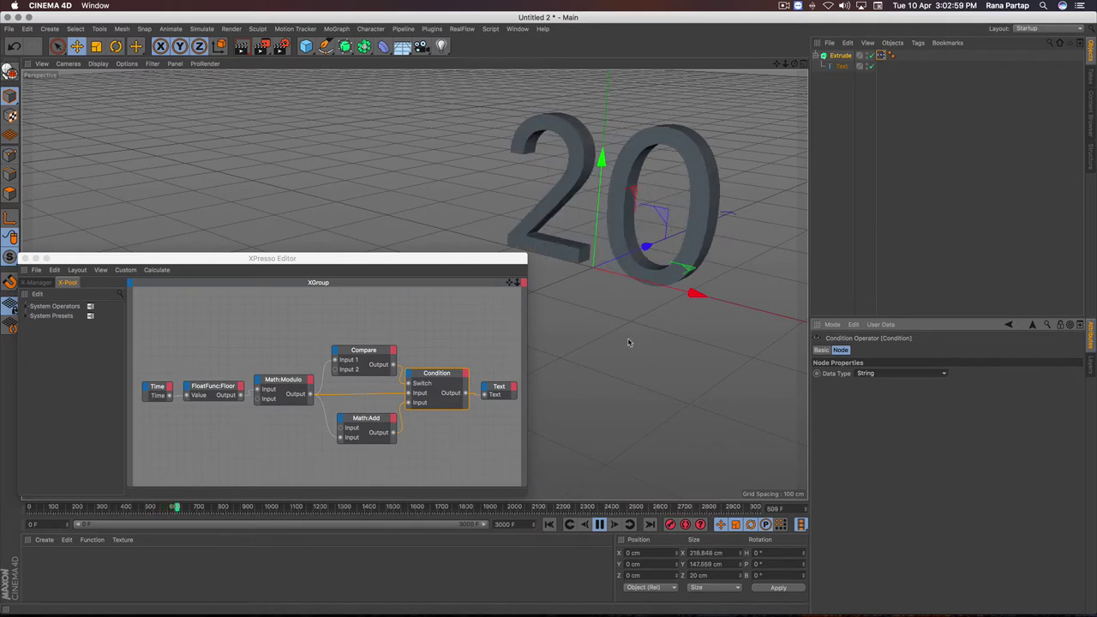
left_click(375, 509)
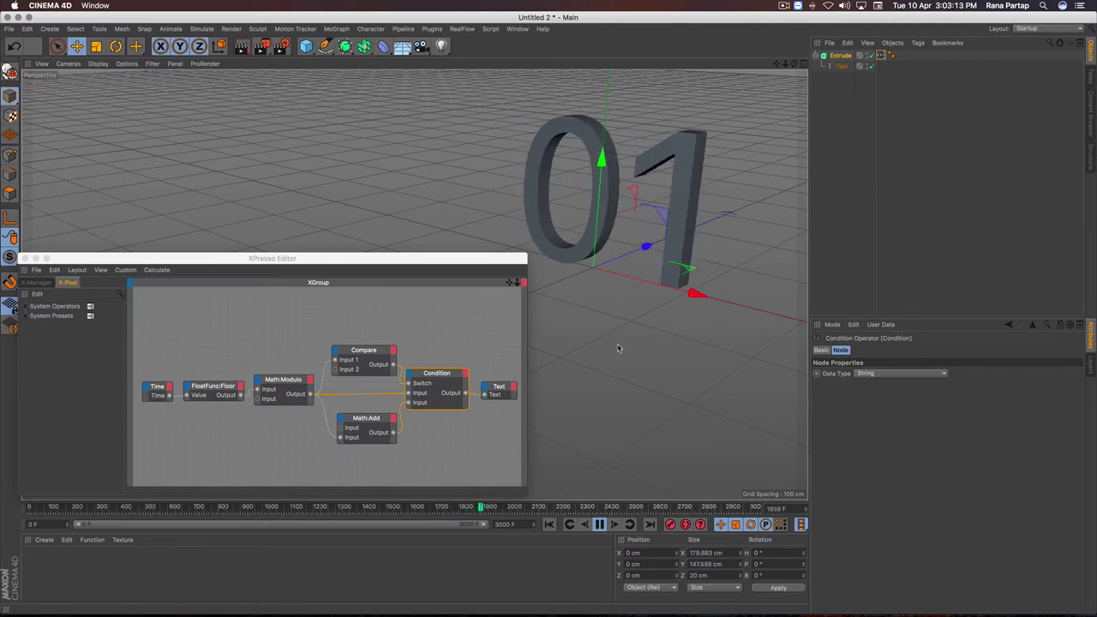
left_click(438, 505)
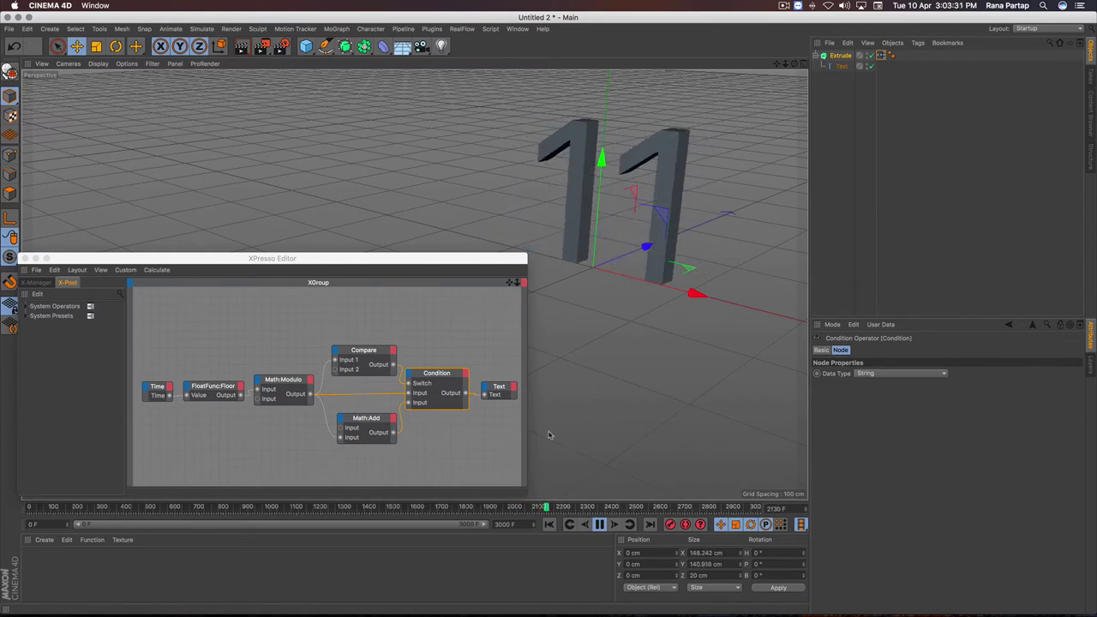
left_click(599, 524)
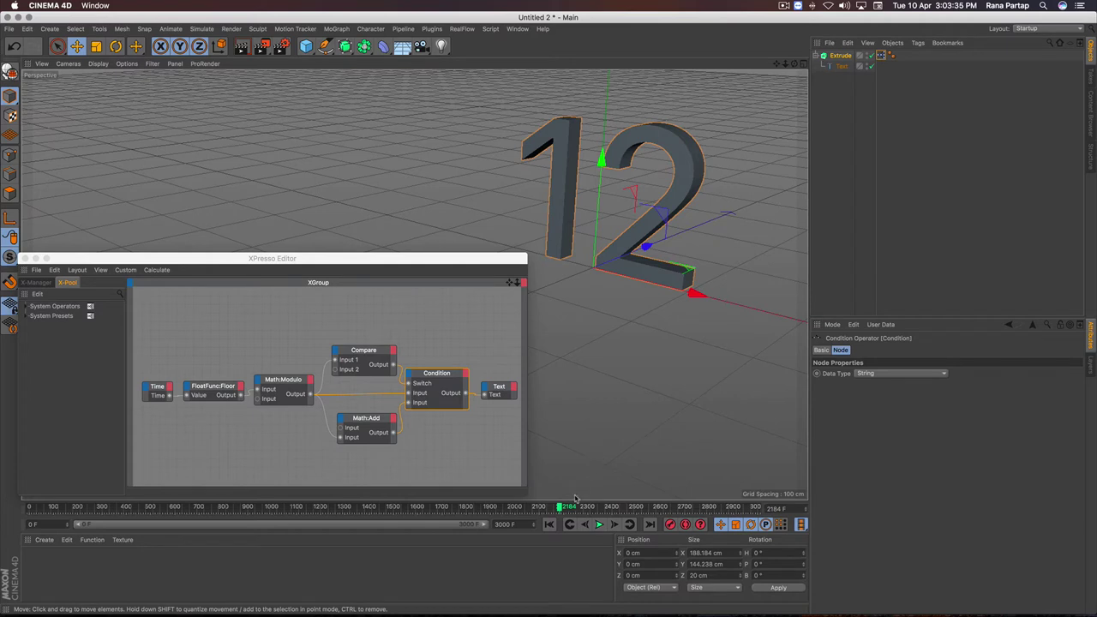
left_click(550, 524)
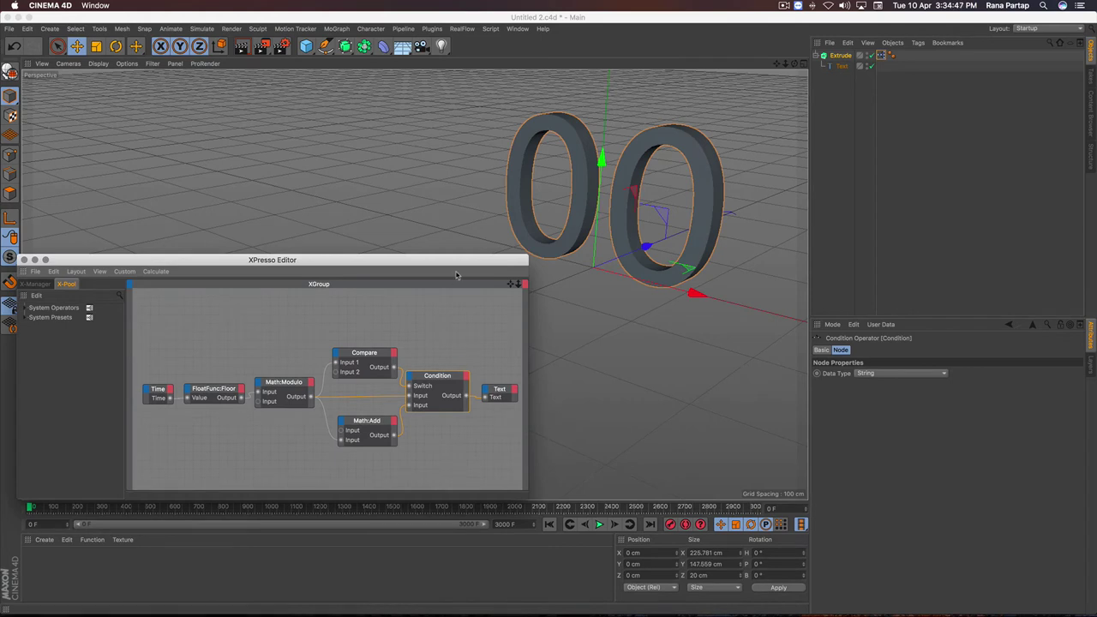
- Duplicate the timer node chain below the original and shift both chains upward
left_click_drag(459, 261, 455, 190)
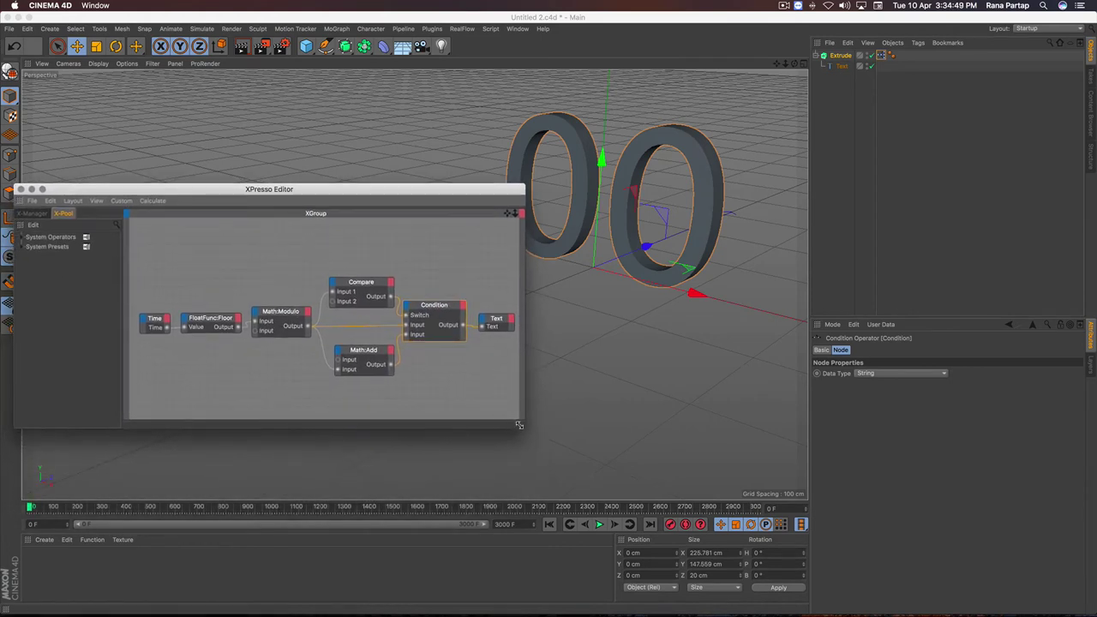
mouse_move(518, 424)
left_mouse_down()
mouse_move(533, 534)
mouse_move(569, 541)
left_mouse_up()
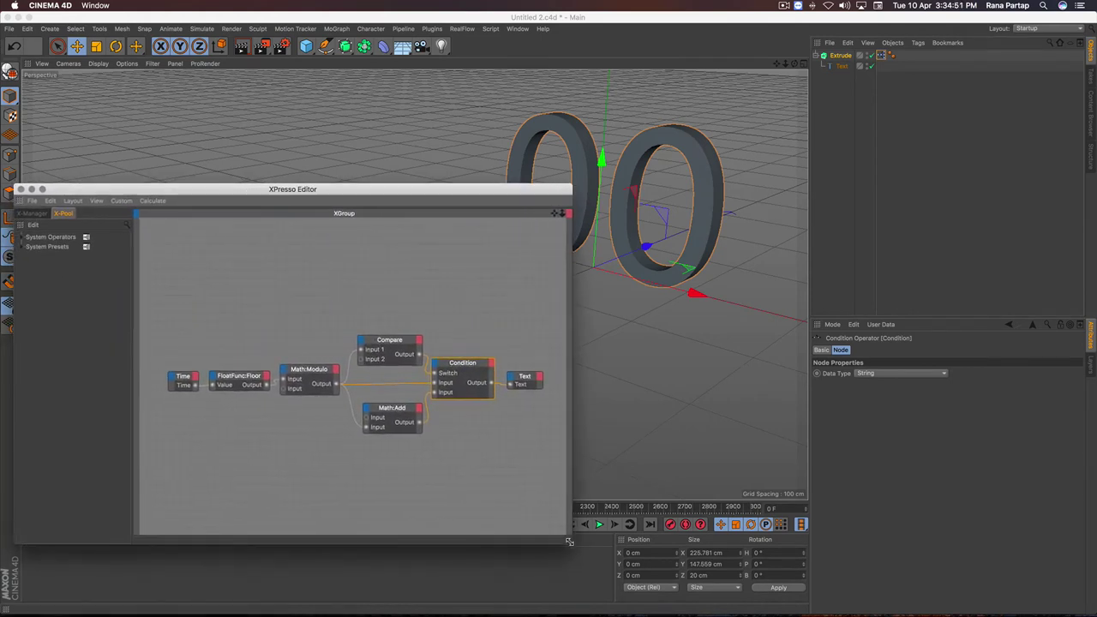
left_click_drag(483, 481, 245, 315)
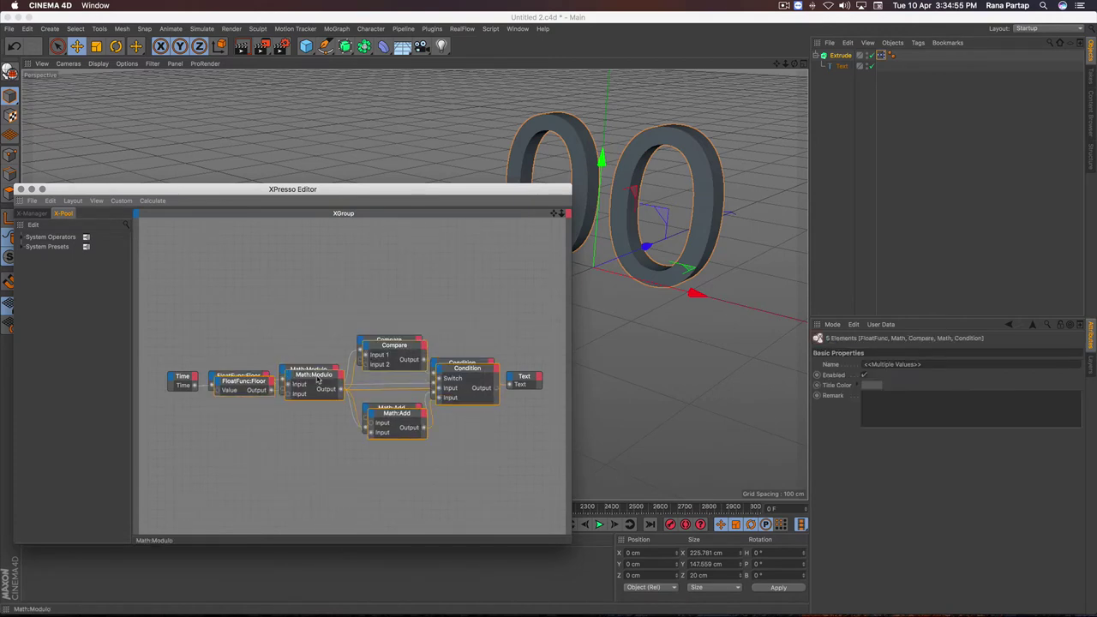
mouse_move(319, 382)
left_mouse_down("ctrl")
mouse_move(325, 480)
mouse_move(319, 473)
left_mouse_up("ctrl")
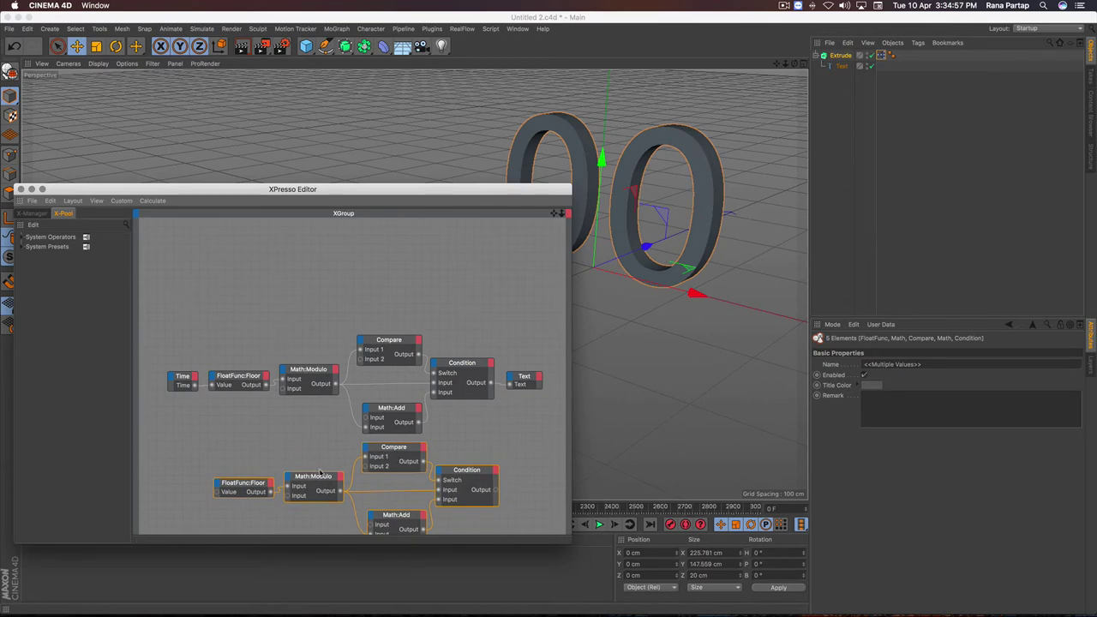
left_click_drag(171, 320, 545, 544)
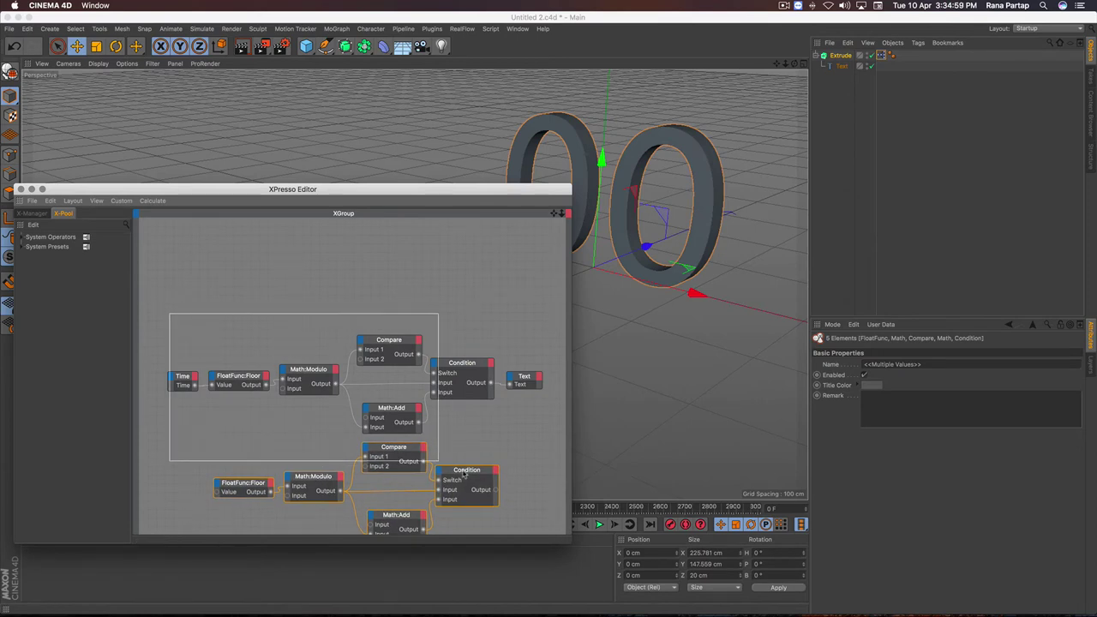
left_click_drag(470, 474, 465, 438)
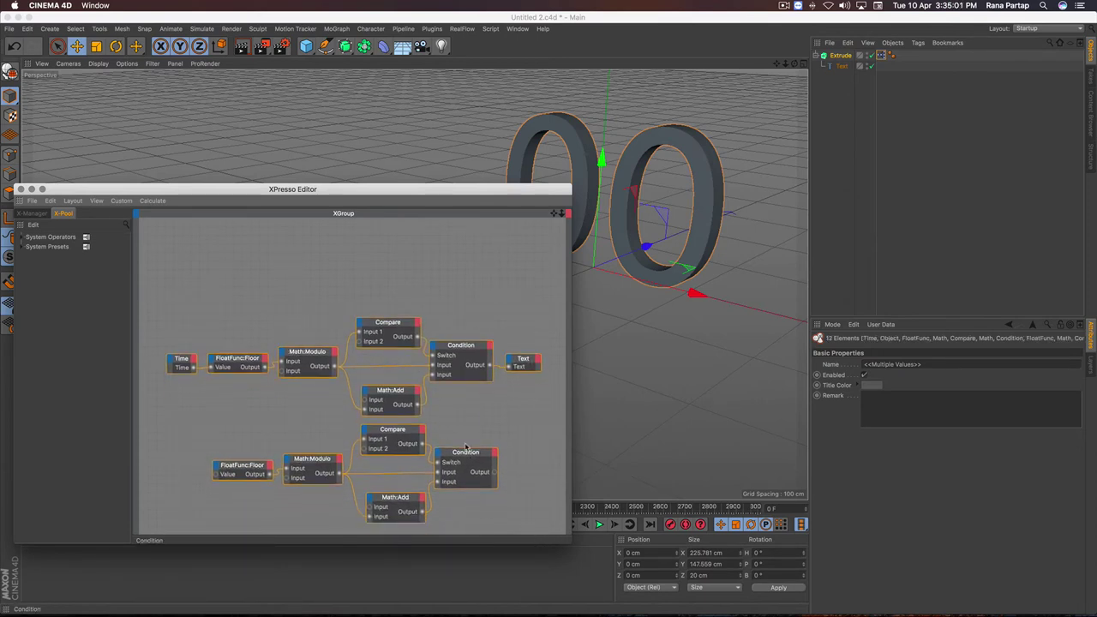
left_click(357, 419)
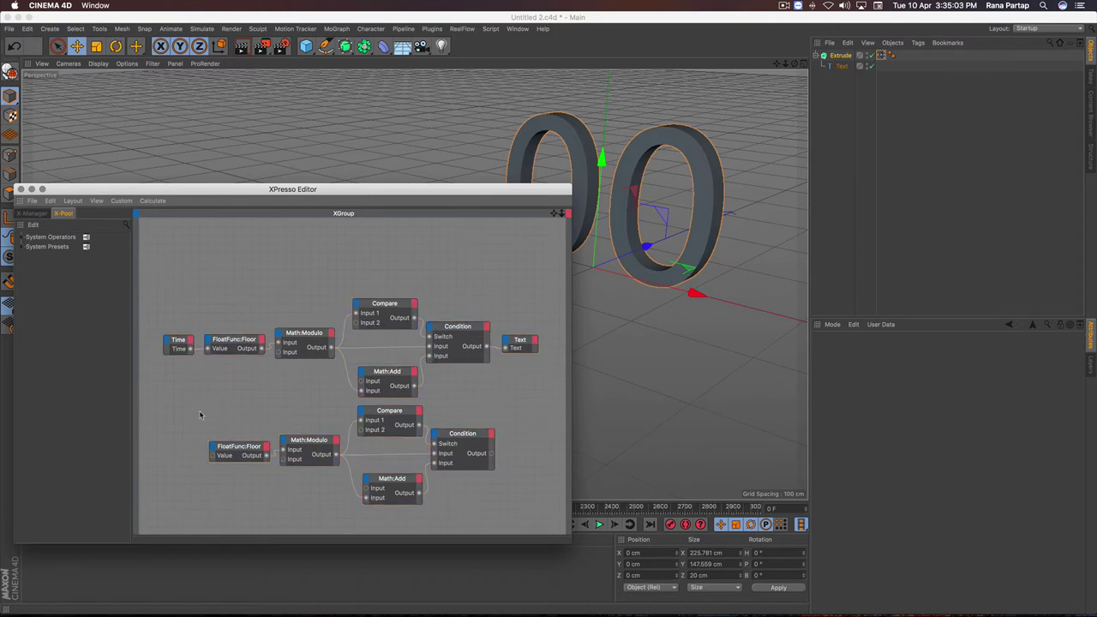
- Add a Math node at the start of the lower chain and set its function to Multiply
right_click(163, 411)
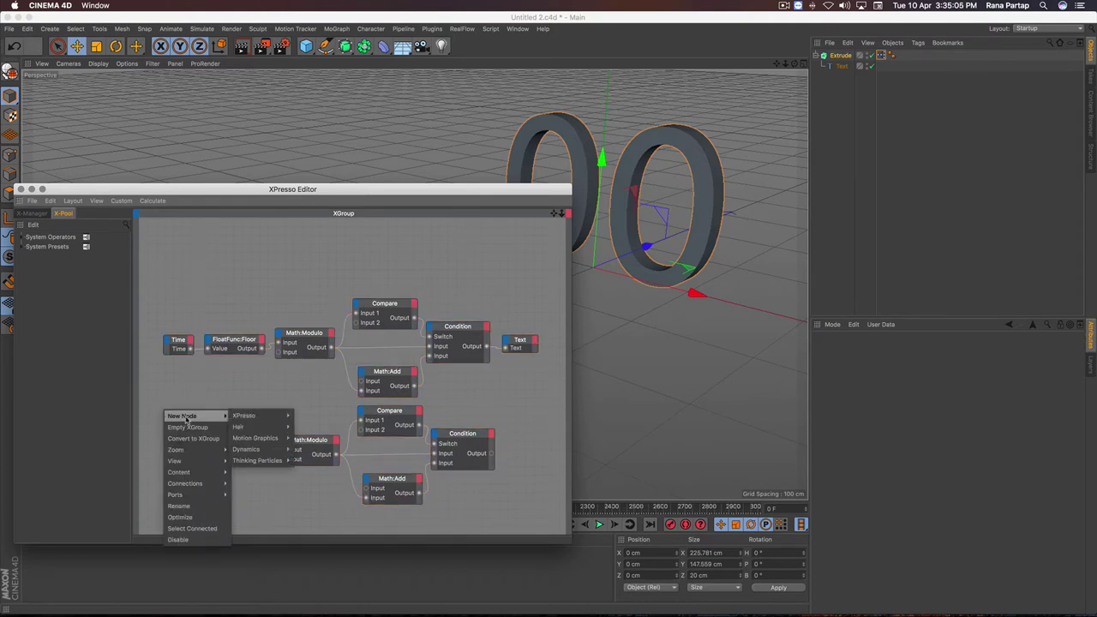
mouse_move(309, 449)
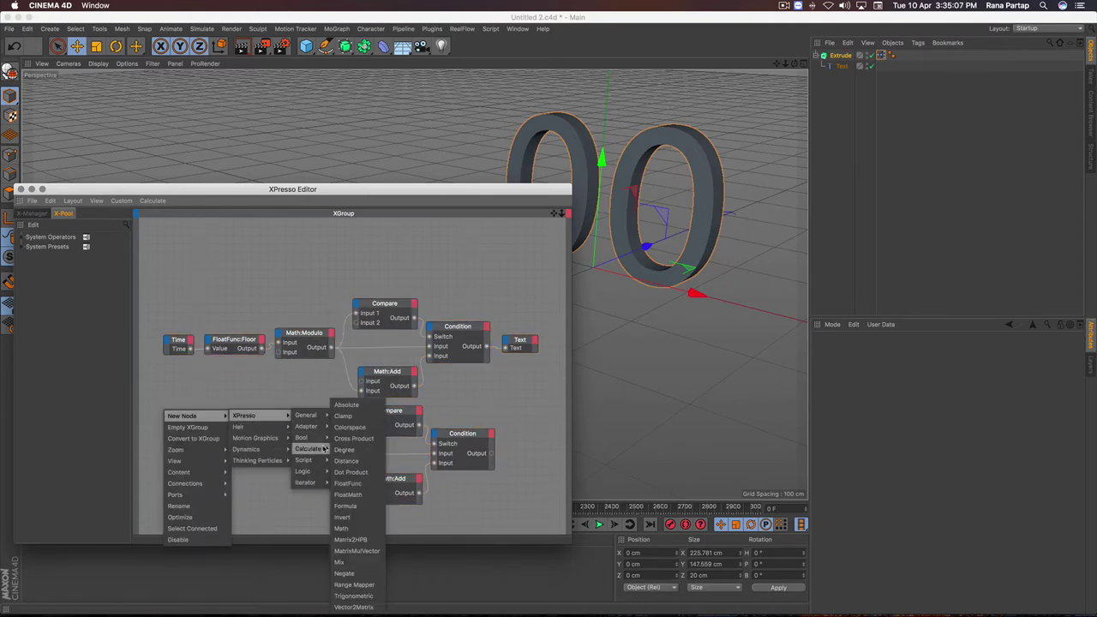
left_click(363, 530)
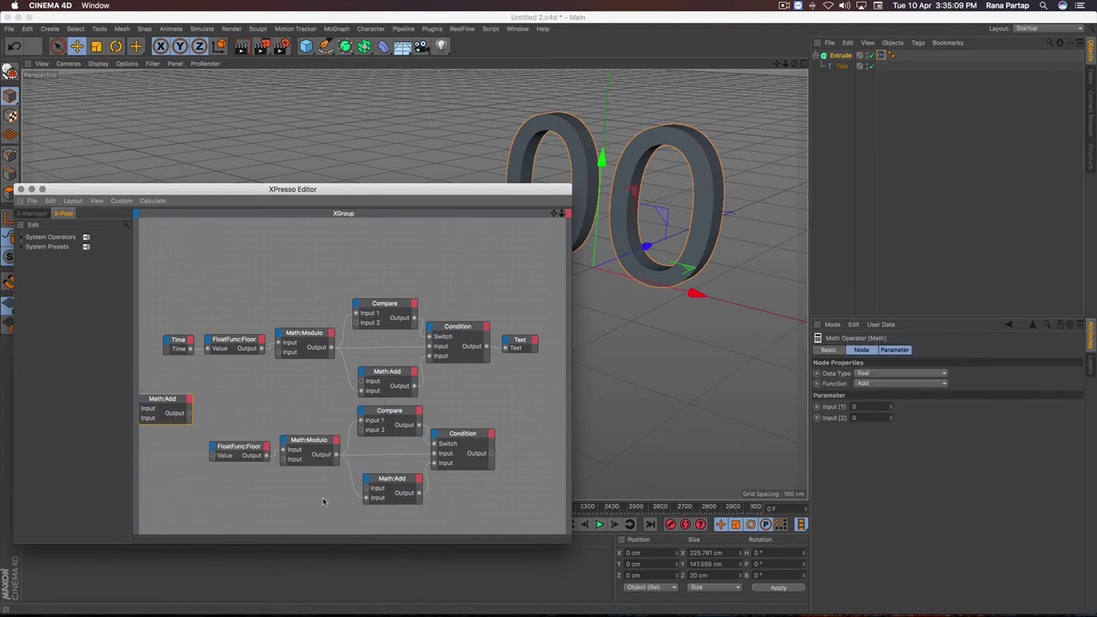
left_click_drag(178, 408, 184, 444)
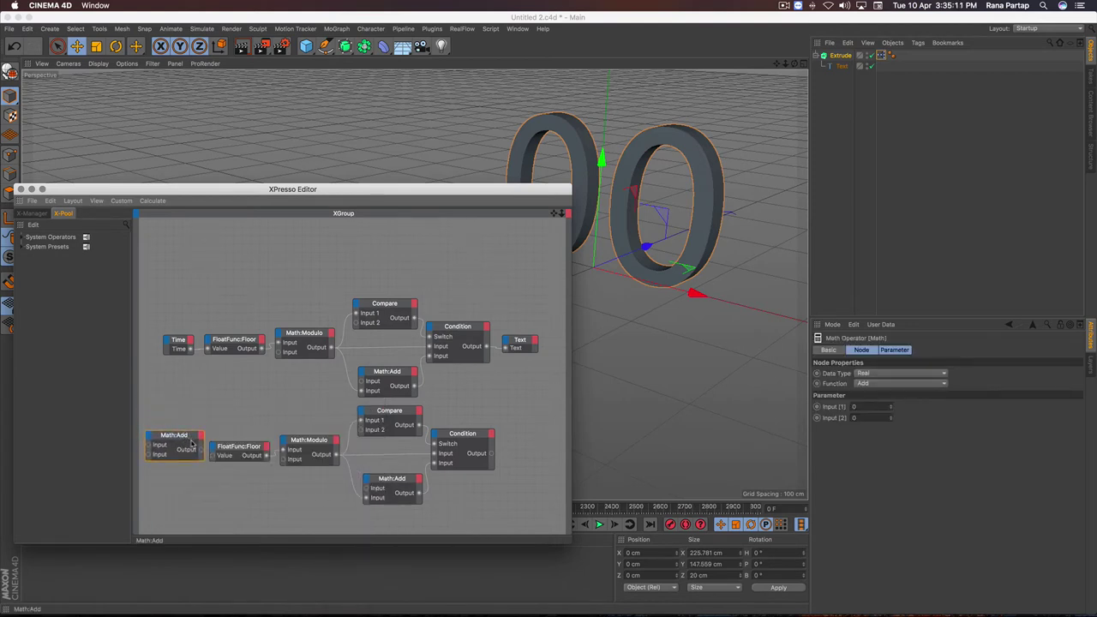
mouse_move(169, 505)
left_mouse_down()
mouse_move(435, 484)
mouse_move(506, 404)
left_mouse_up()
left_click_drag(397, 415, 420, 417)
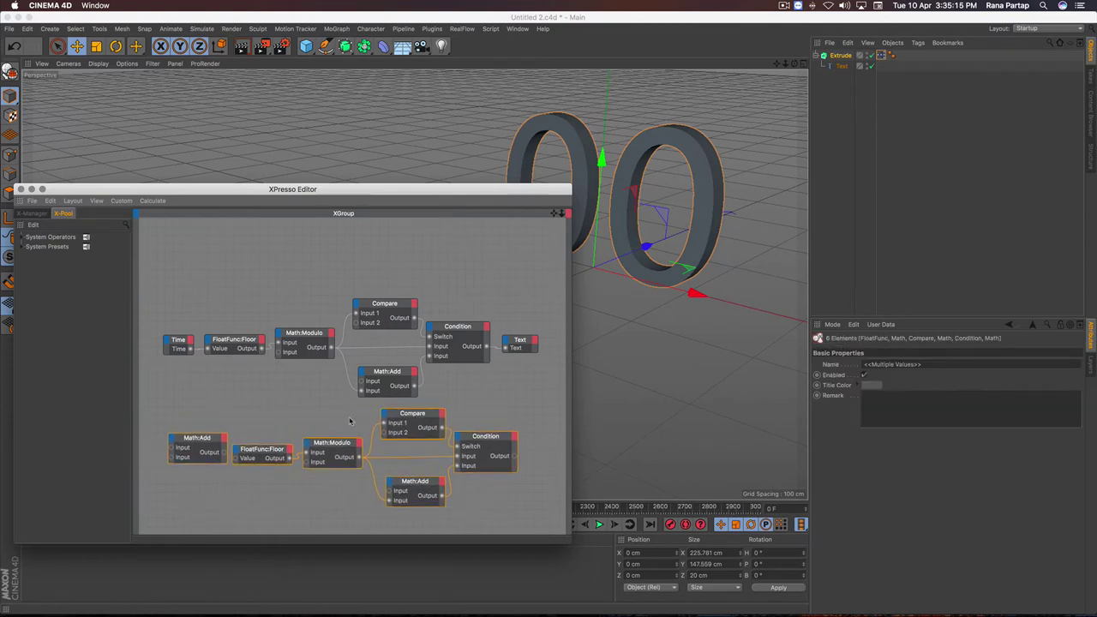
left_click(201, 393)
left_click(198, 439)
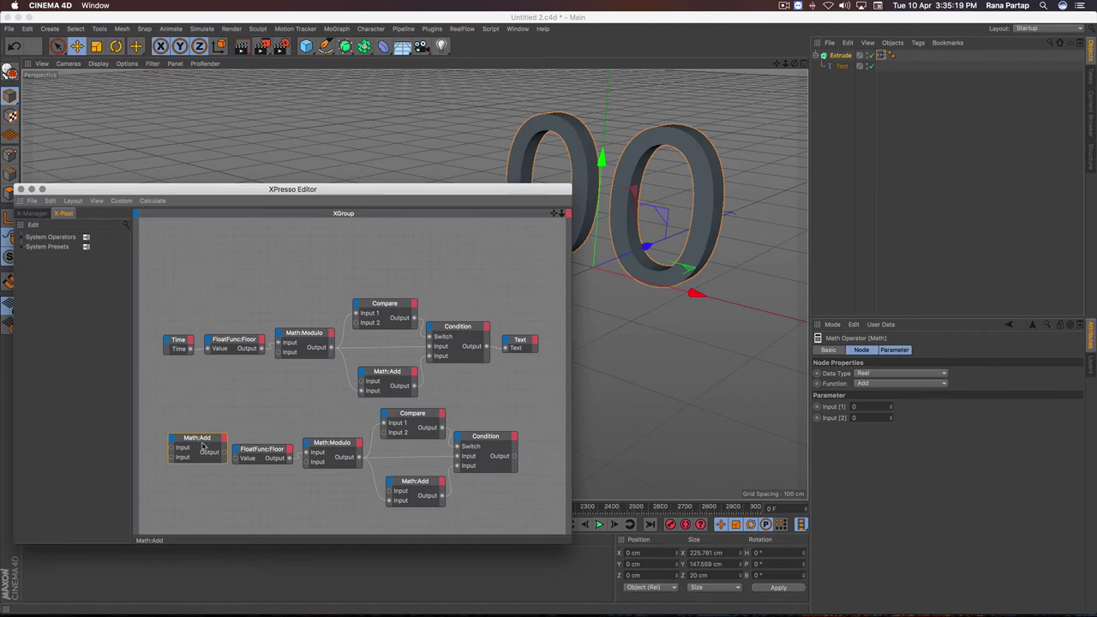
left_click(894, 386)
left_click(889, 415)
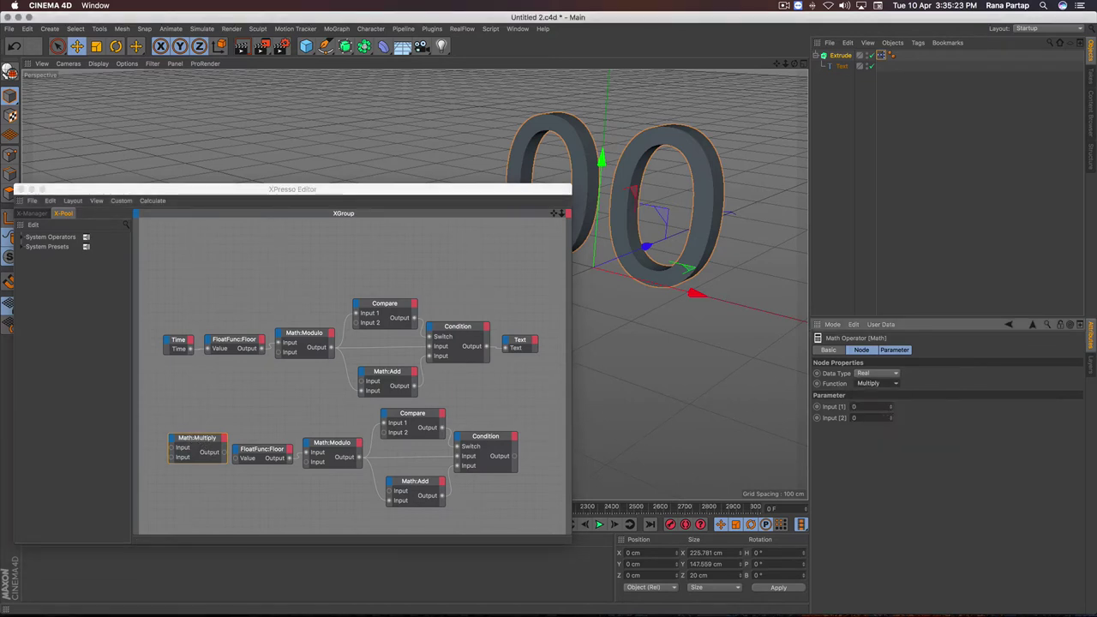
left_click(195, 438)
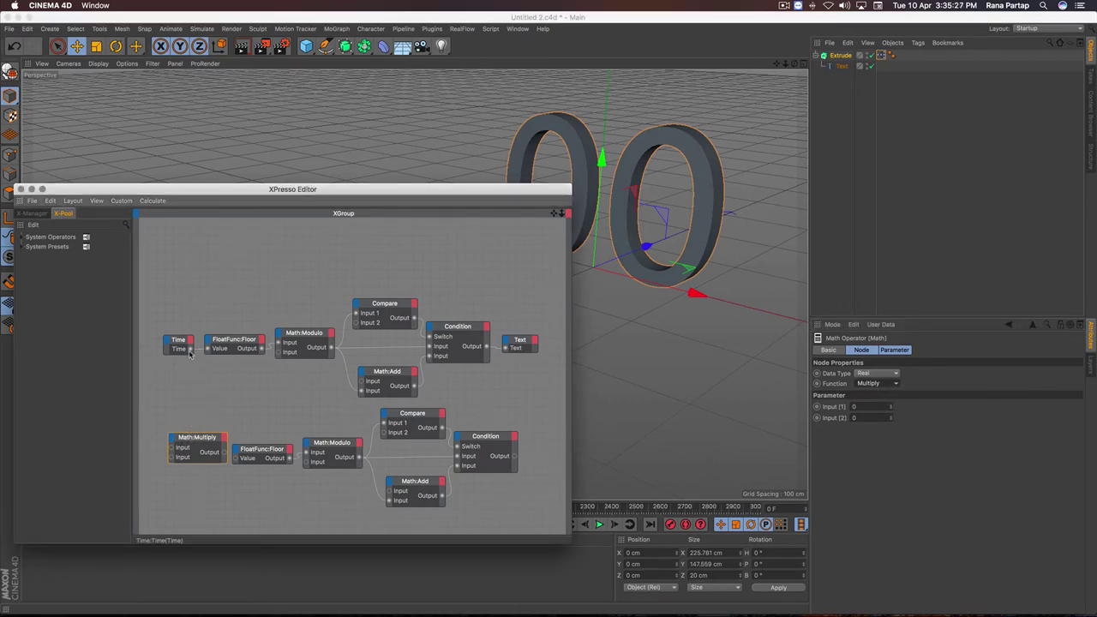
- Wire Time into the lower Math:Multiply and set Modulo and Multiply Input[2] to 100
left_click_drag(190, 349, 173, 452)
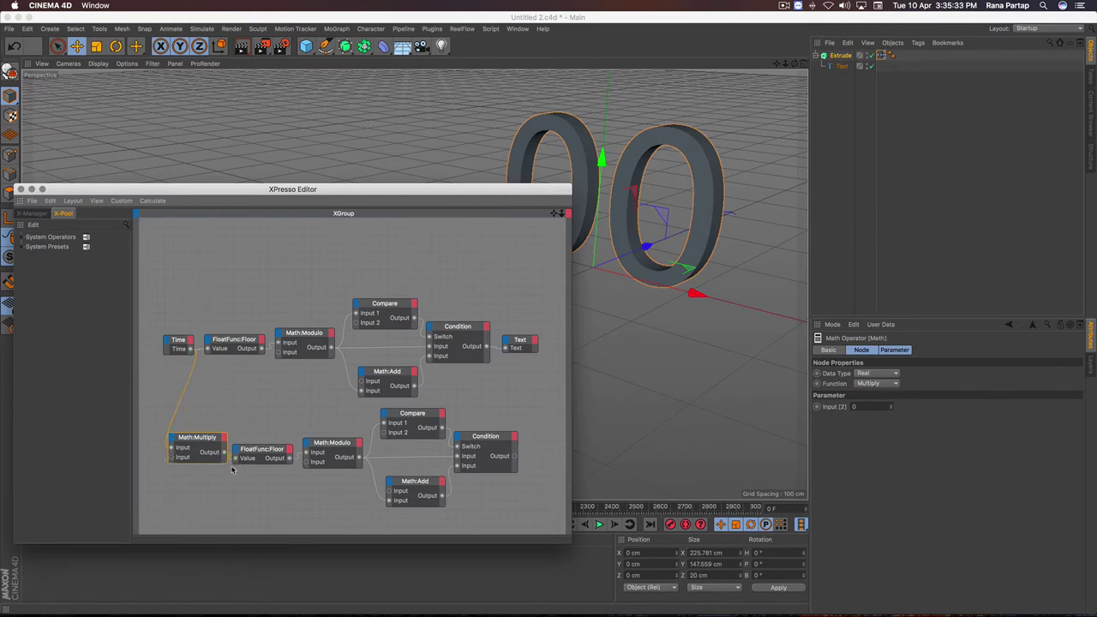
left_click_drag(198, 437, 191, 439)
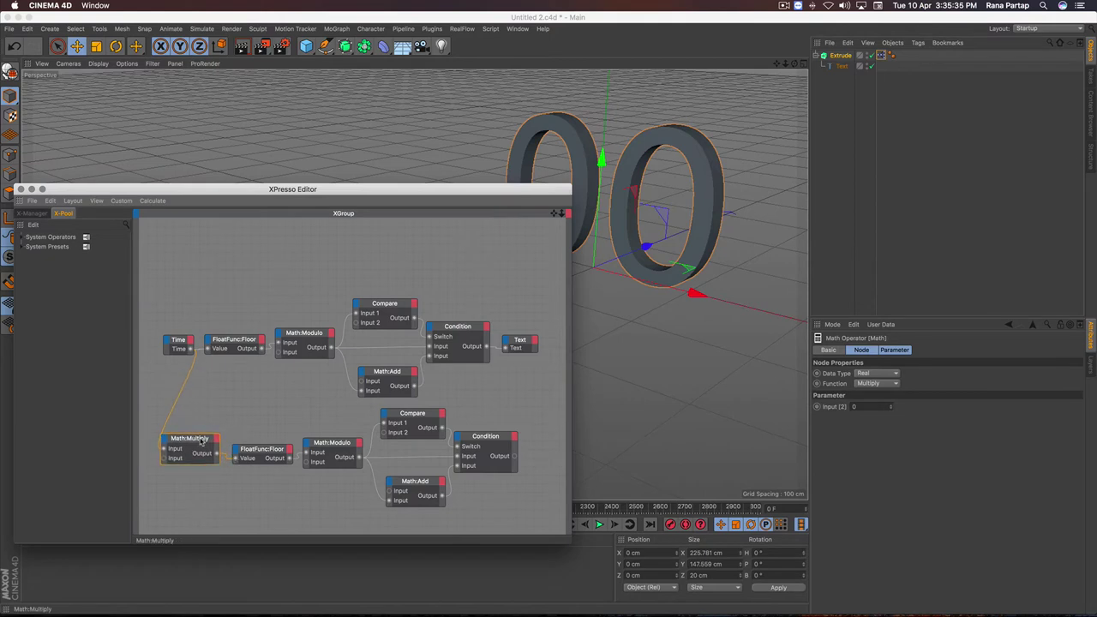
left_click(326, 449)
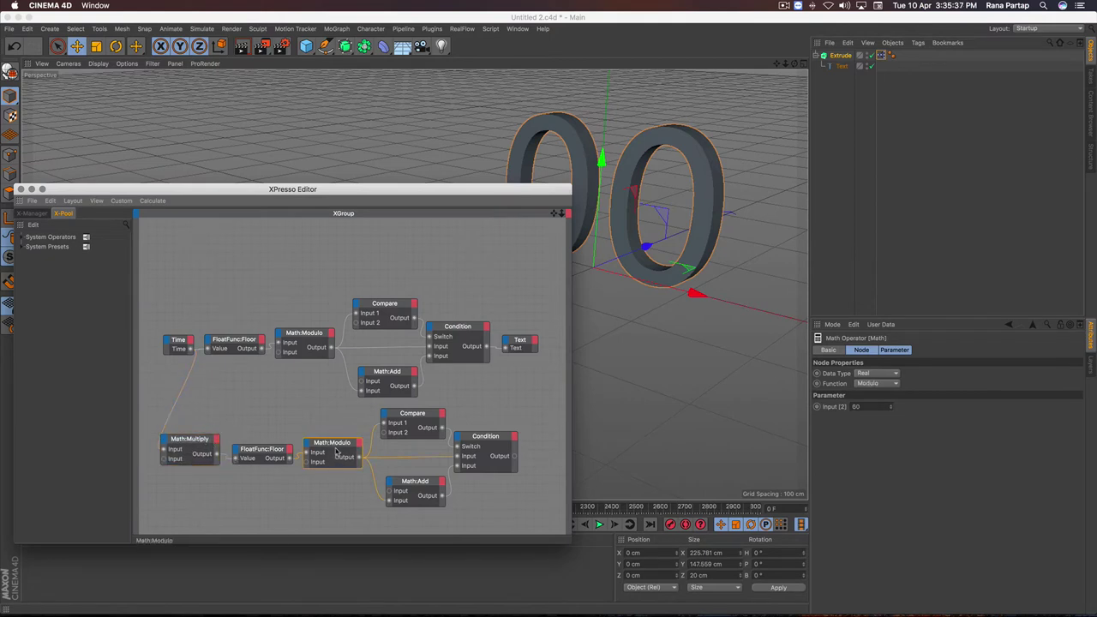
left_click(855, 407)
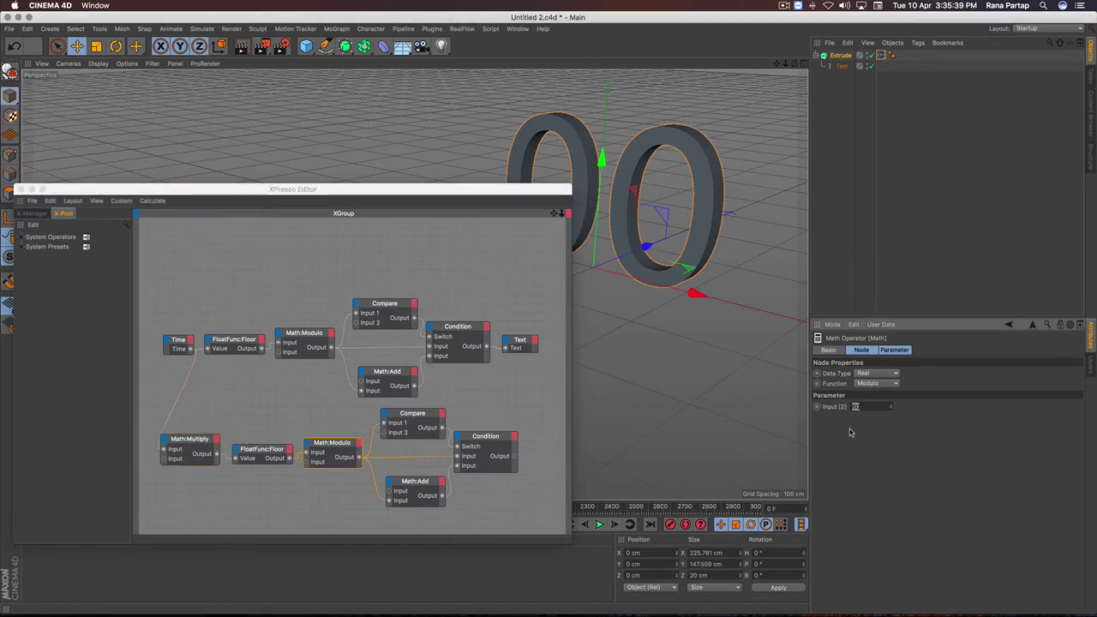
type("100")
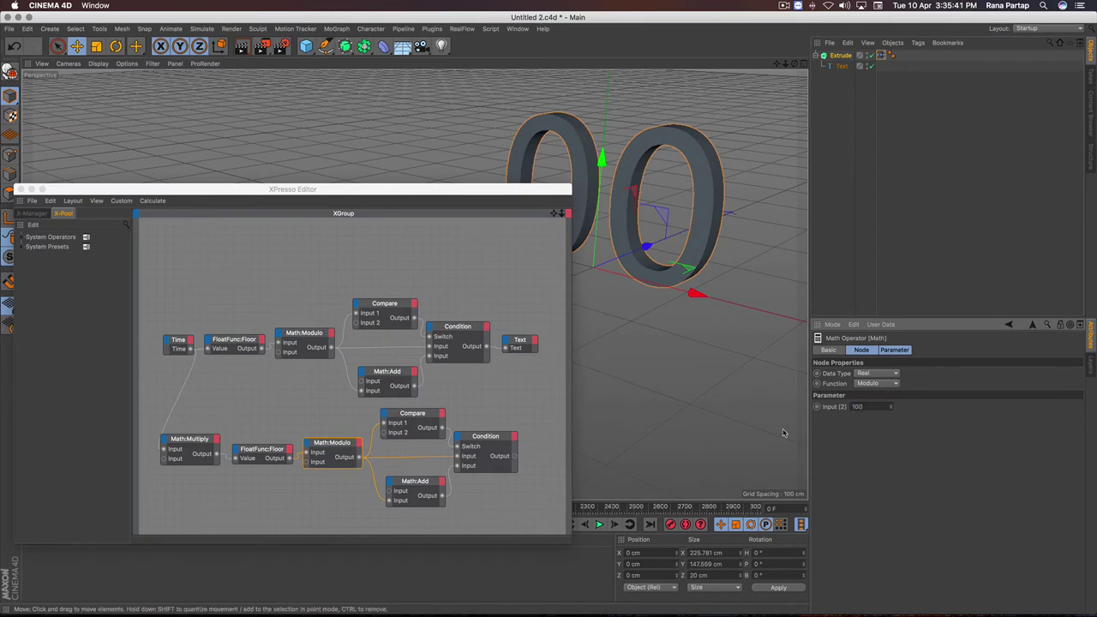
left_click(198, 442)
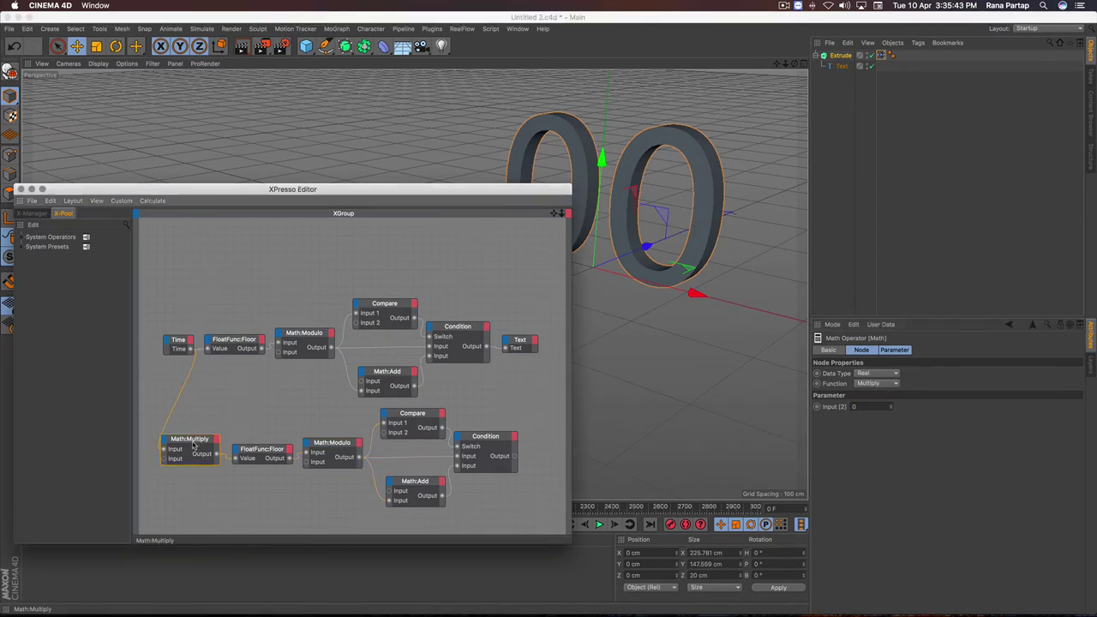
left_click(854, 407)
type("100")
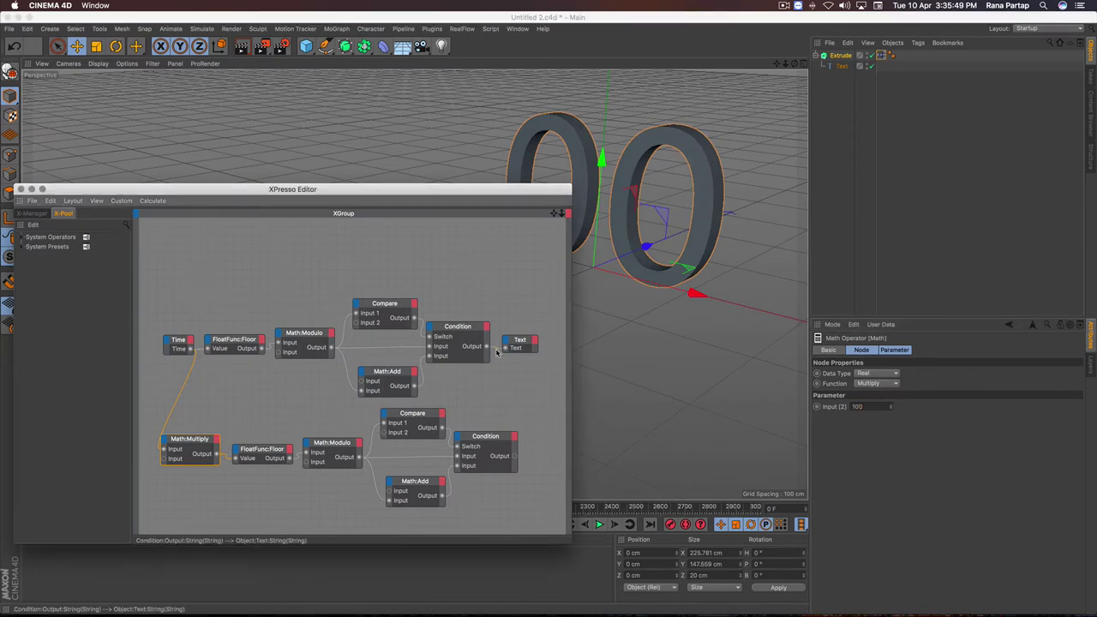
left_click(549, 385)
- Connect the lower Condition output to the Text node and make the editor smaller
left_click_drag(520, 349, 548, 431)
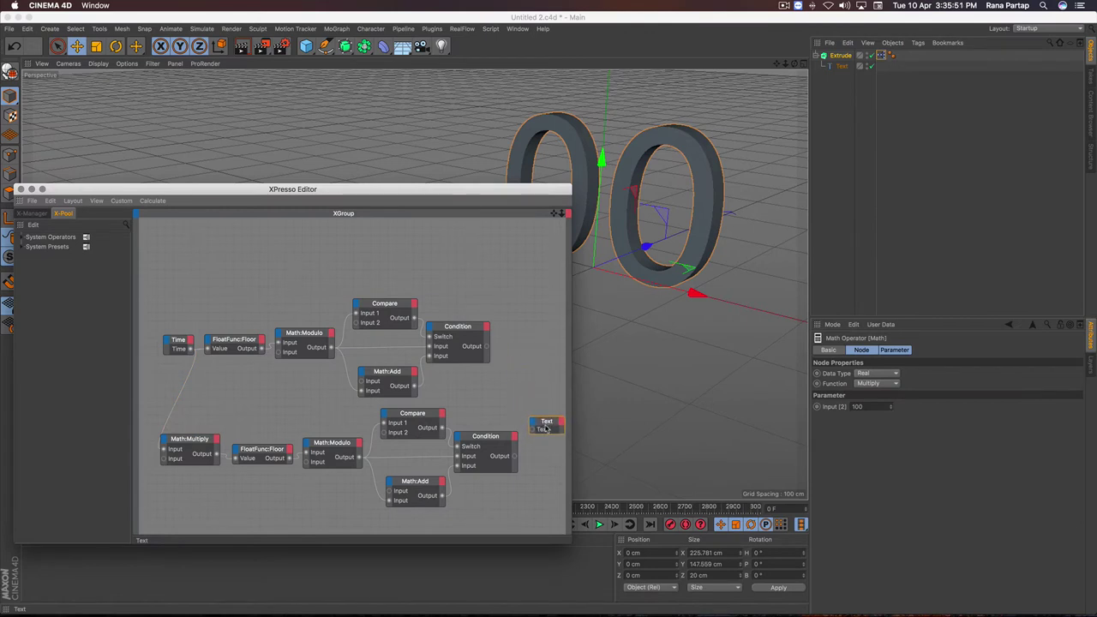
left_click_drag(534, 434, 532, 428)
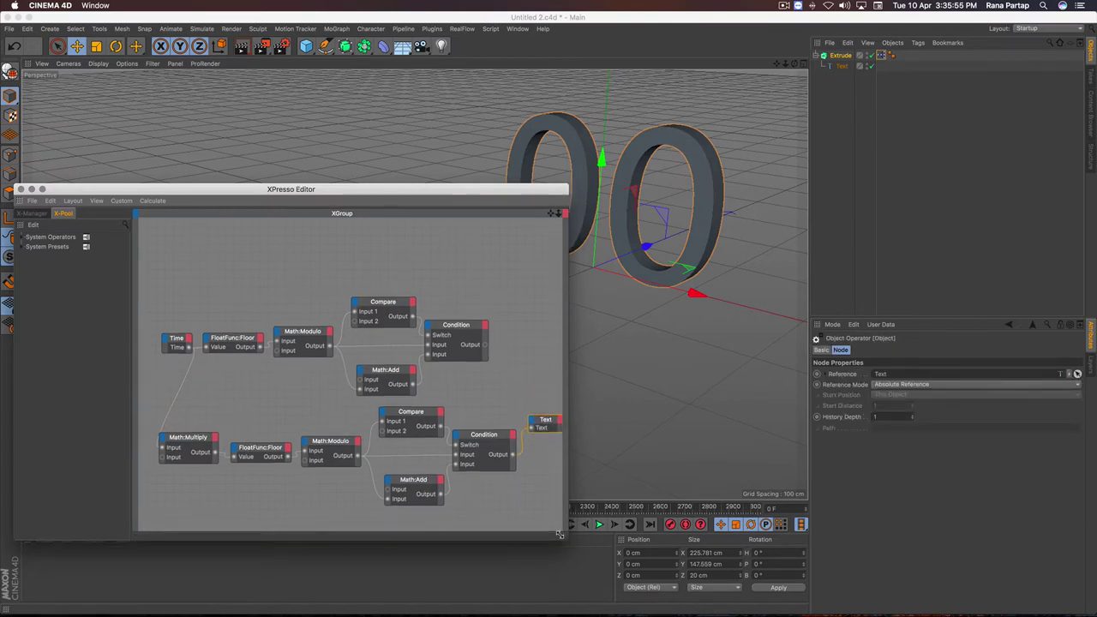
left_click_drag(569, 538, 487, 468)
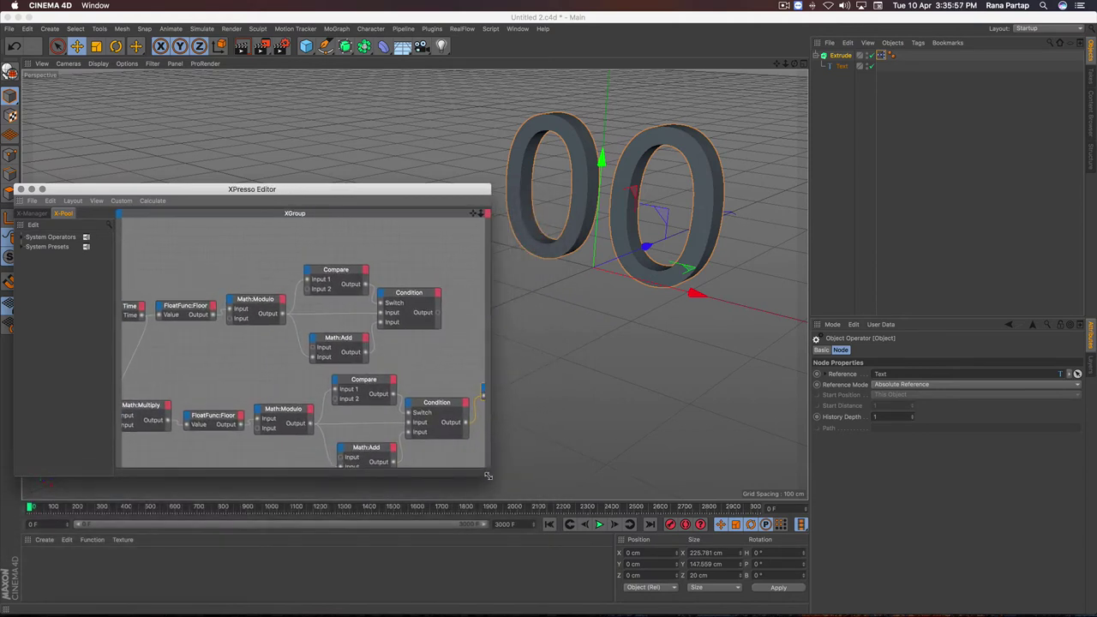
- Play the counter, stop at frame 301 reading 03, then enlarge the XPresso Editor
left_click(598, 525)
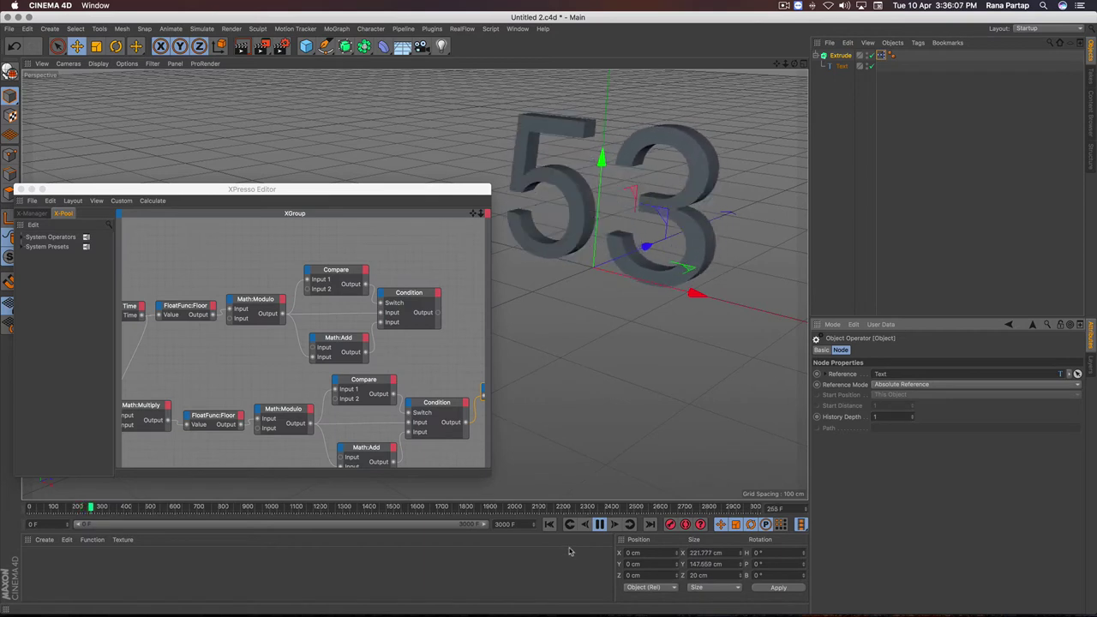
left_click(600, 524)
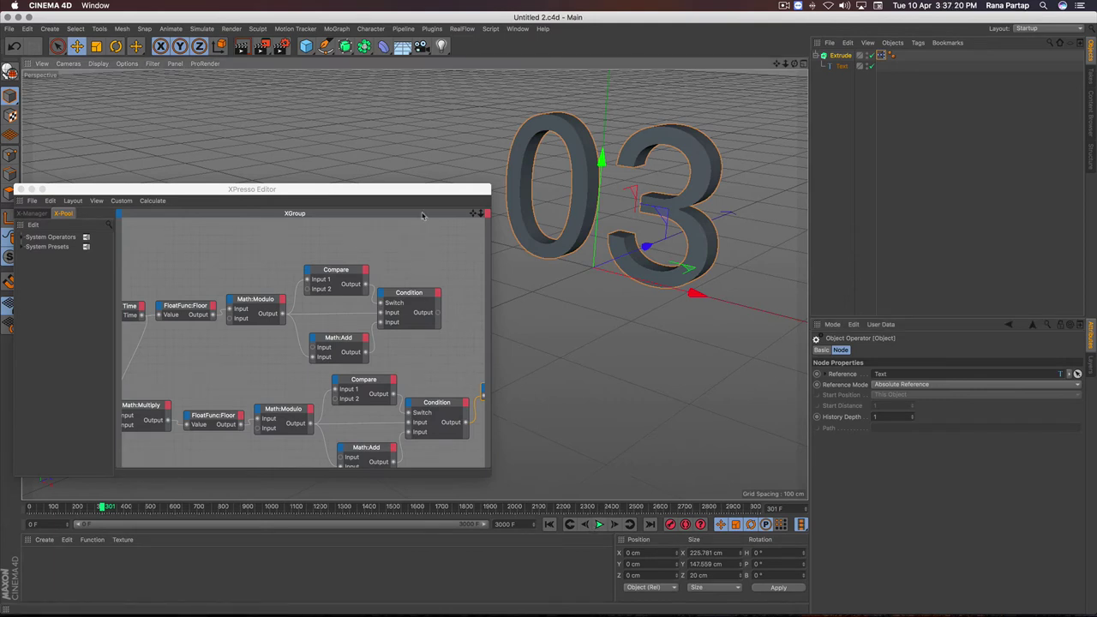
left_click_drag(419, 189, 419, 138)
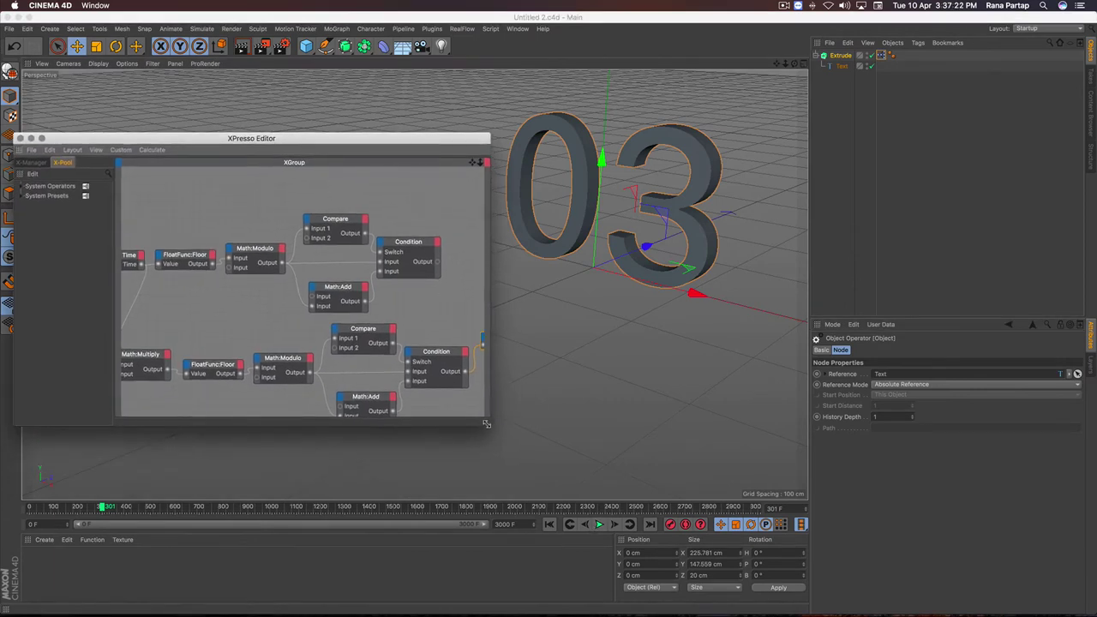
mouse_move(486, 423)
left_mouse_down()
mouse_move(539, 526)
mouse_move(641, 527)
left_mouse_up()
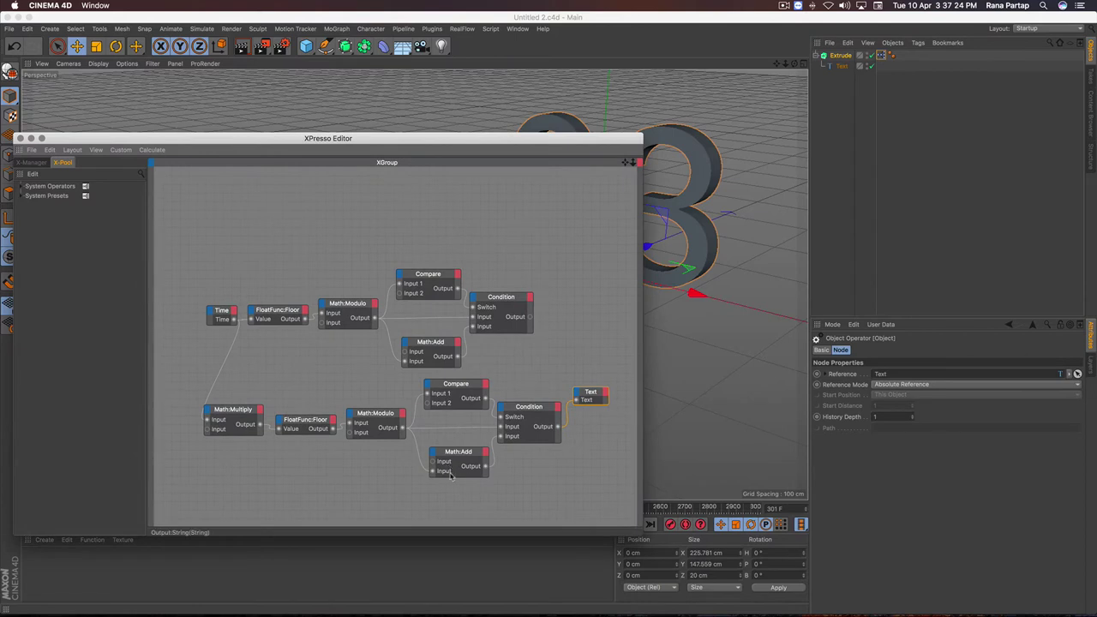
- Duplicate the six lower nodes into a top chain and wire Time into its Math:Multiply
mouse_move(541, 506)
left_mouse_down()
mouse_move(430, 396)
mouse_move(274, 387)
mouse_move(237, 400)
mouse_move(244, 415)
mouse_move(267, 408)
mouse_move(250, 196)
left_mouse_up()
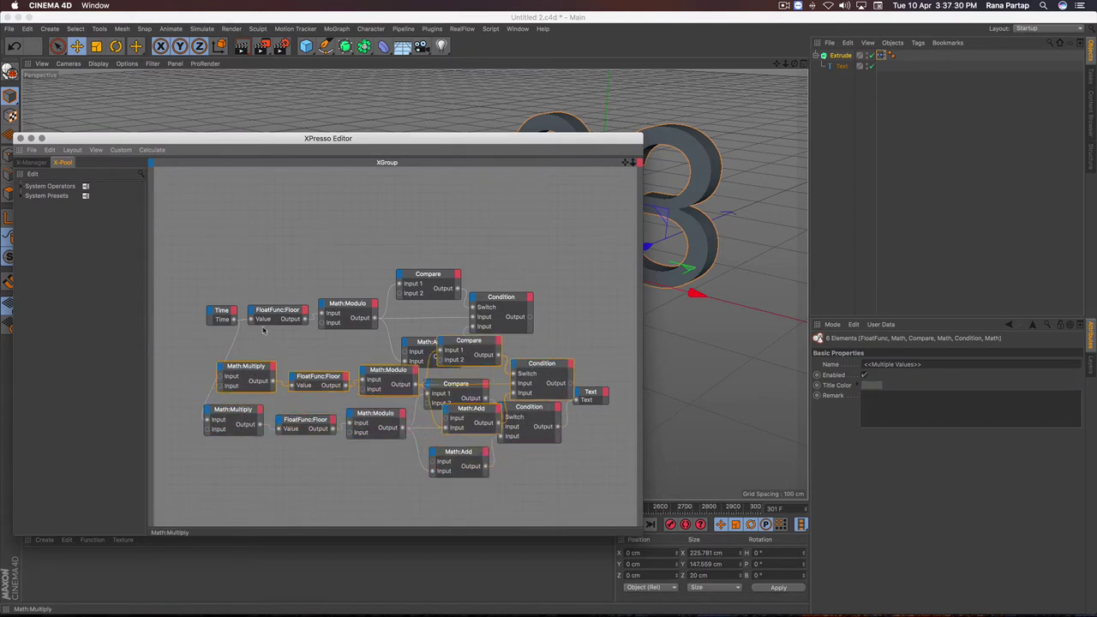
left_click(226, 281)
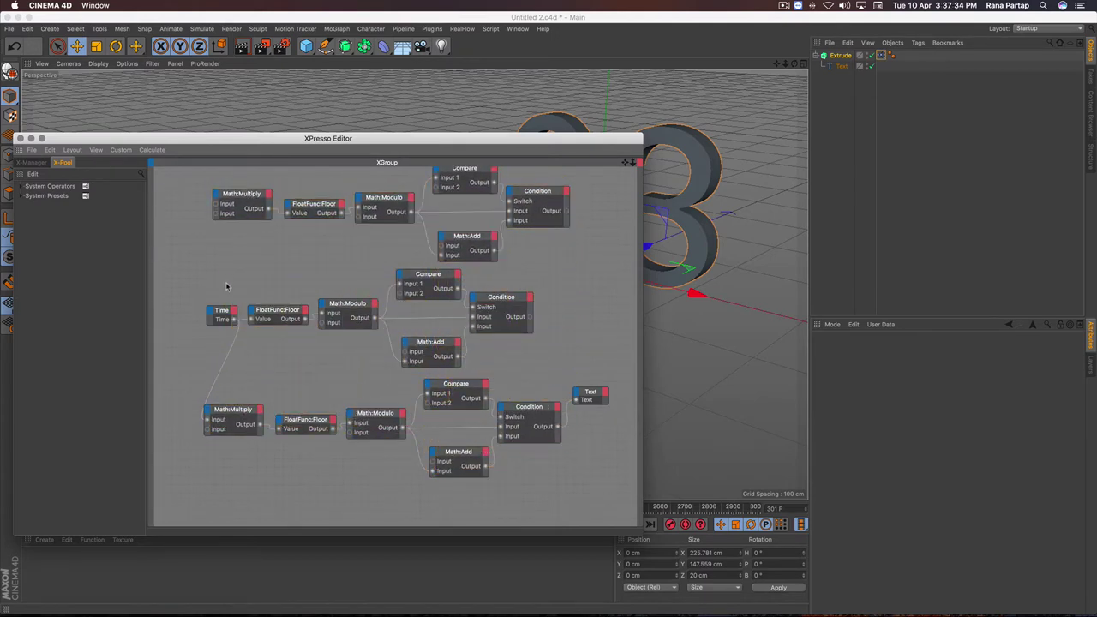
left_click(229, 215)
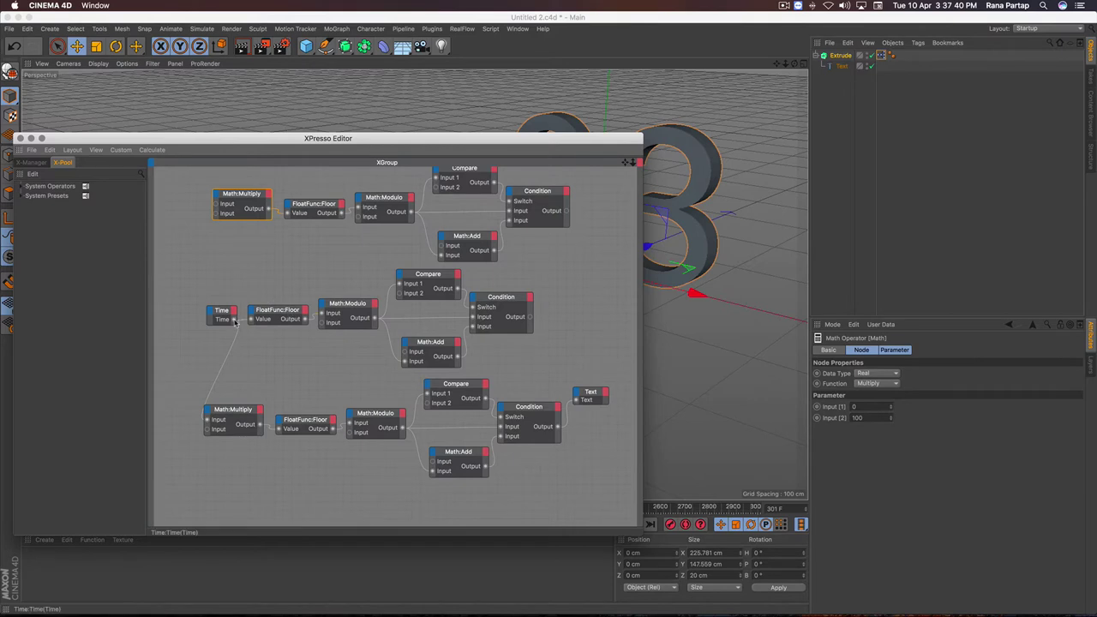
left_click_drag(235, 321, 214, 206)
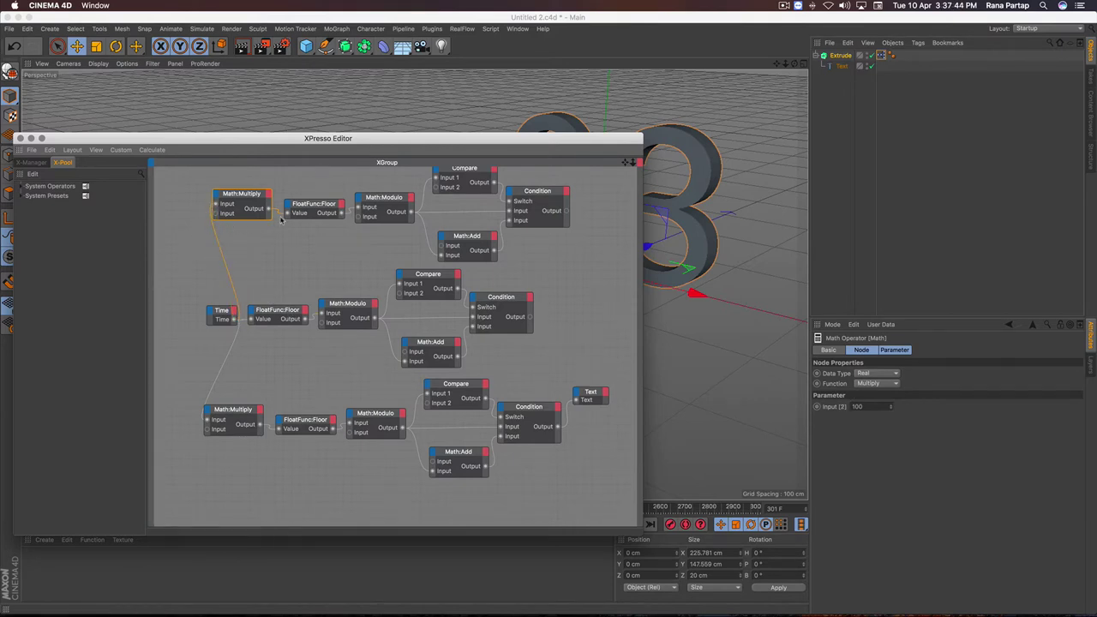
- Set the top chain's Modulo Input[2] to 60 and Multiply Input[2] to 0.017
left_click(390, 204)
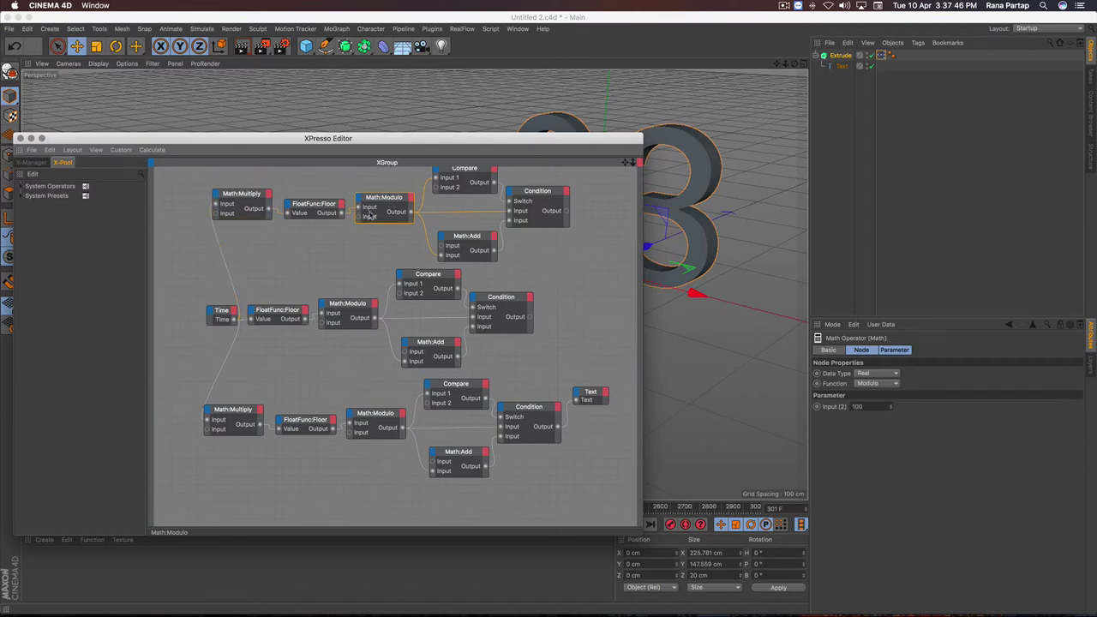
left_click(857, 407)
type("60")
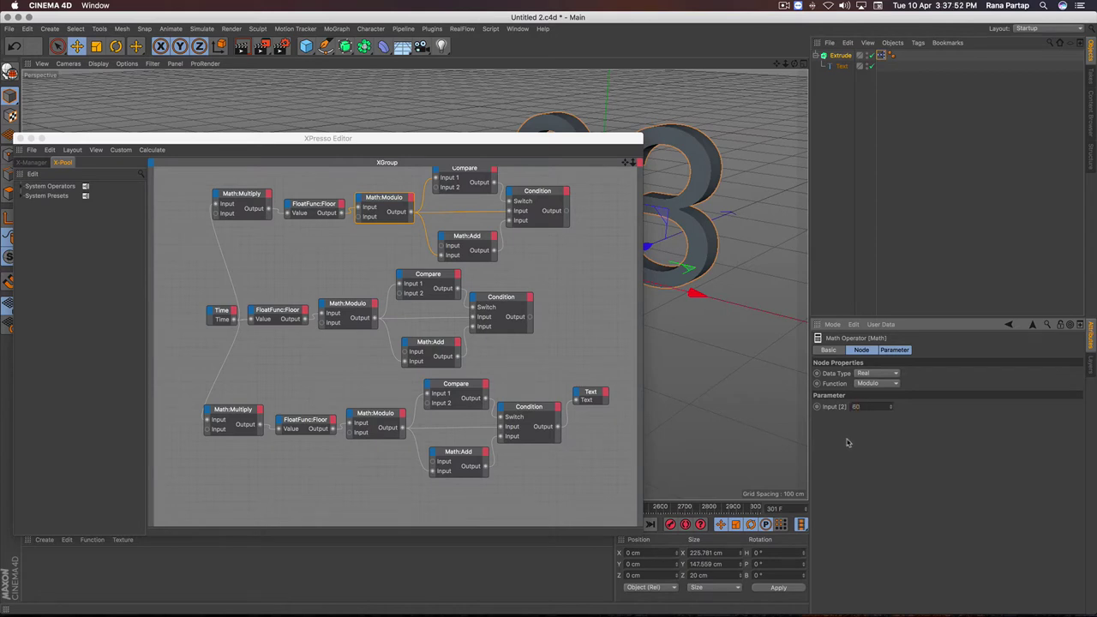
left_click(246, 198)
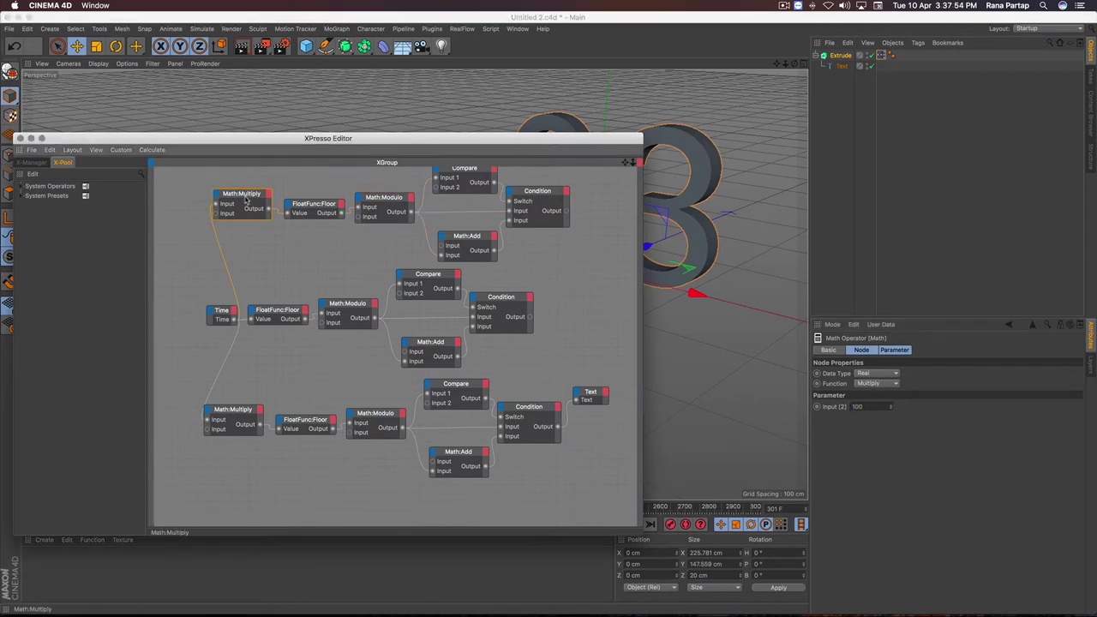
left_click(857, 406)
type("0.017")
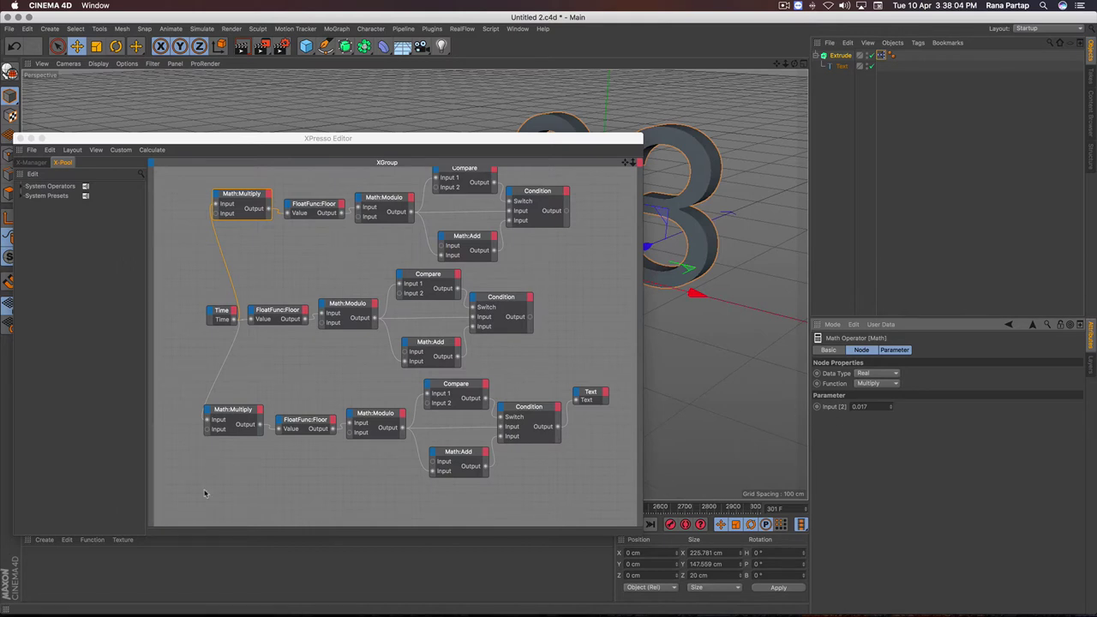
left_click_drag(184, 497, 495, 183)
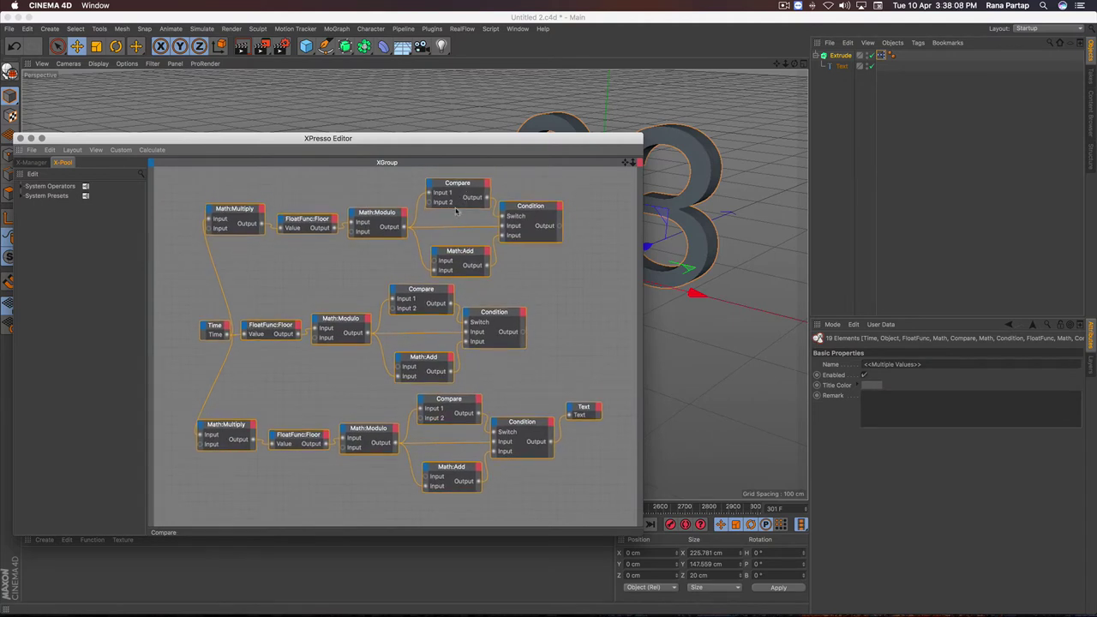
- Connect the top Condition output to the Text node and shrink the XPresso Editor
left_click(561, 289)
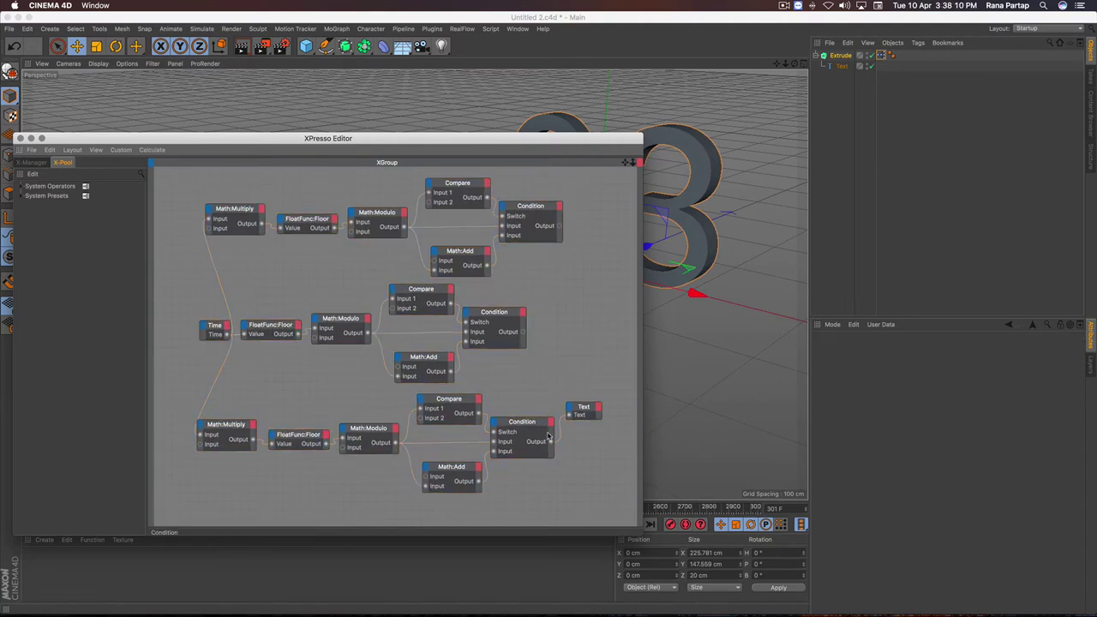
mouse_move(584, 408)
left_mouse_down()
mouse_move(609, 214)
mouse_move(592, 228)
left_mouse_up()
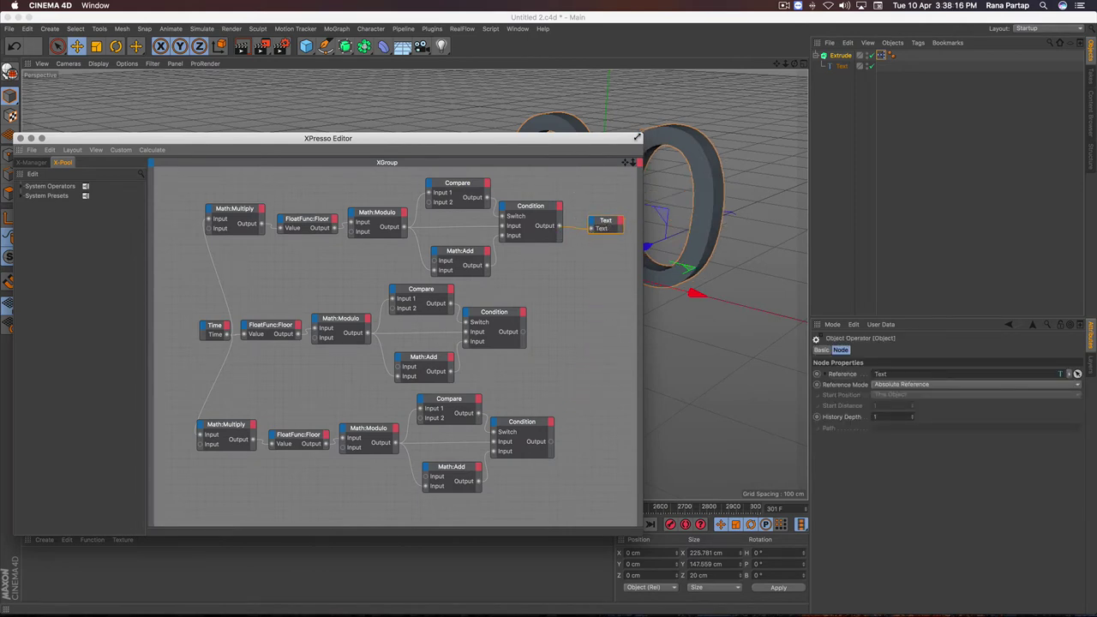
mouse_move(632, 146)
left_mouse_down()
mouse_move(462, 249)
mouse_move(470, 213)
left_mouse_up()
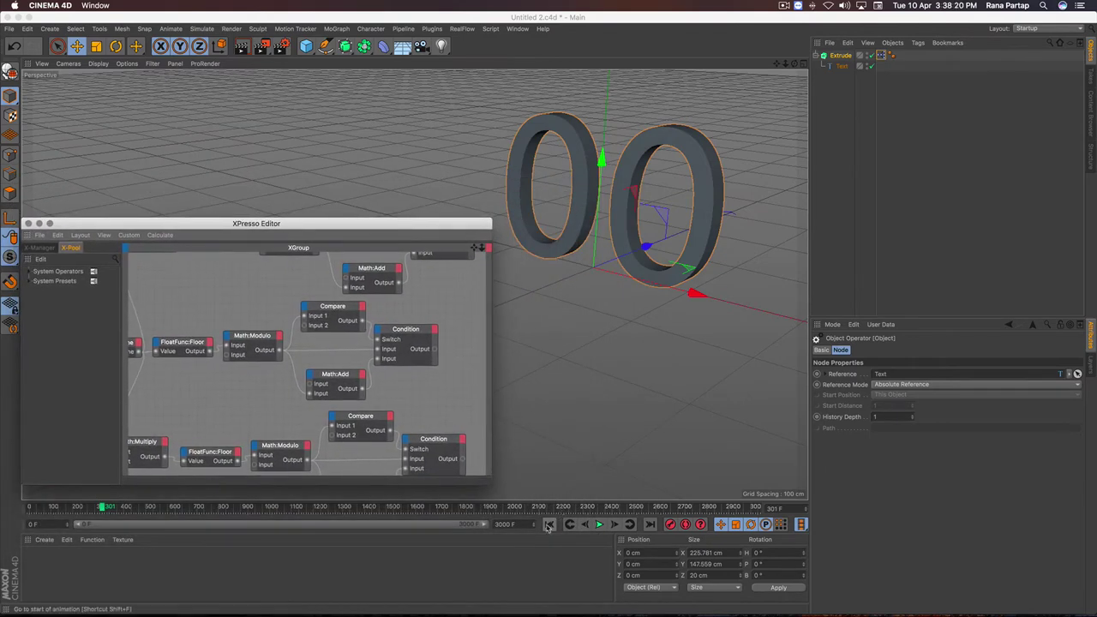
- Play and scrub the timeline past frame 1800 showing 01, then stop and rewind to frame 0
left_click(599, 524)
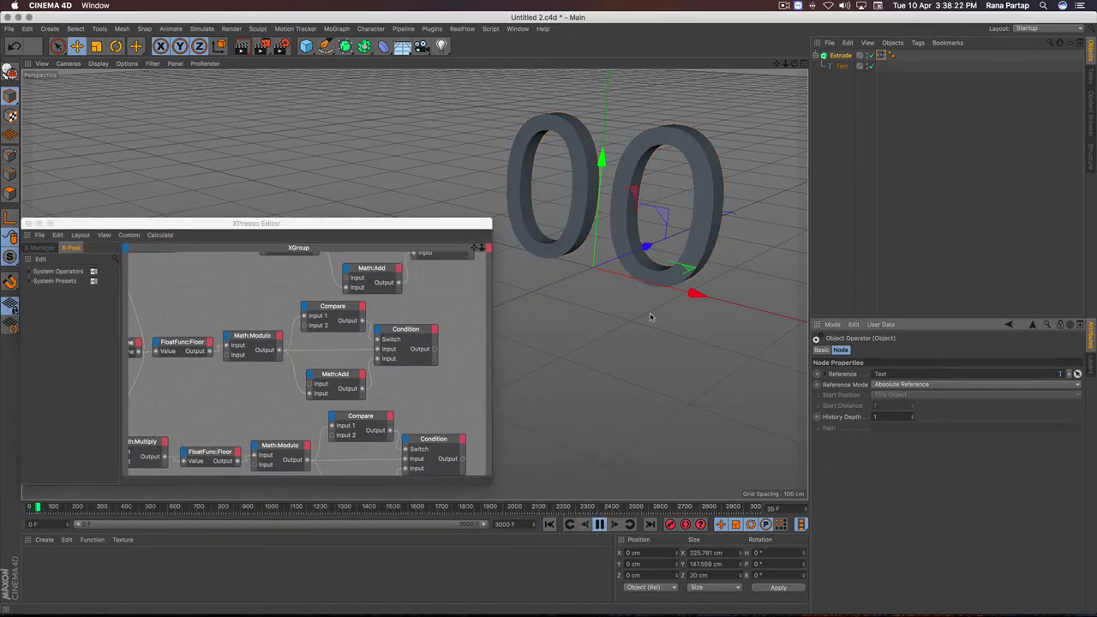
left_click(378, 507)
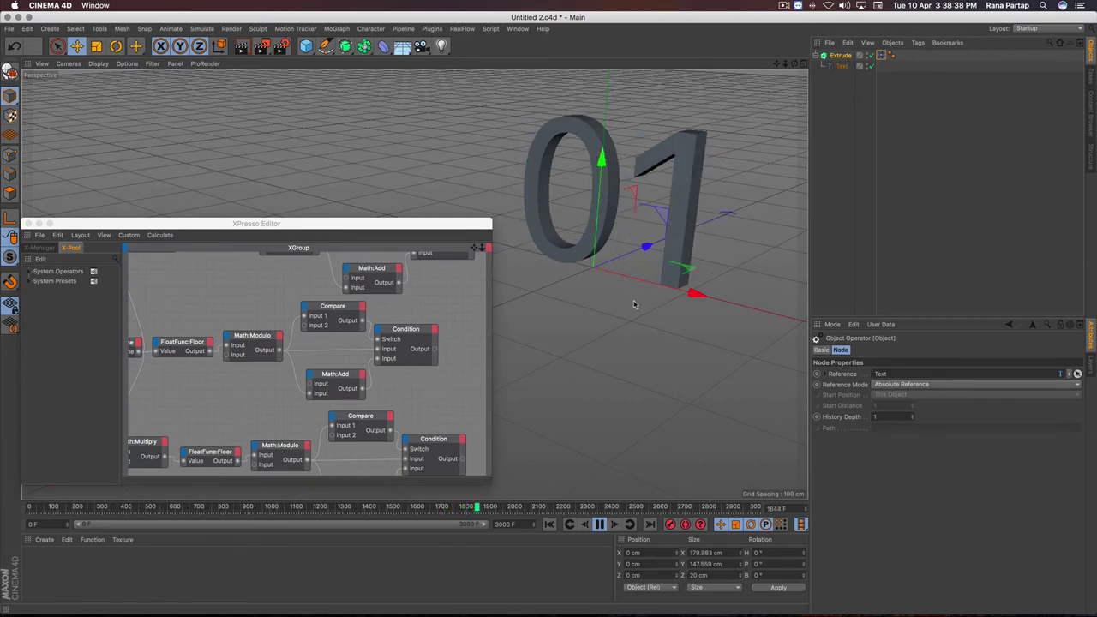
left_click(454, 508)
left_click(599, 525)
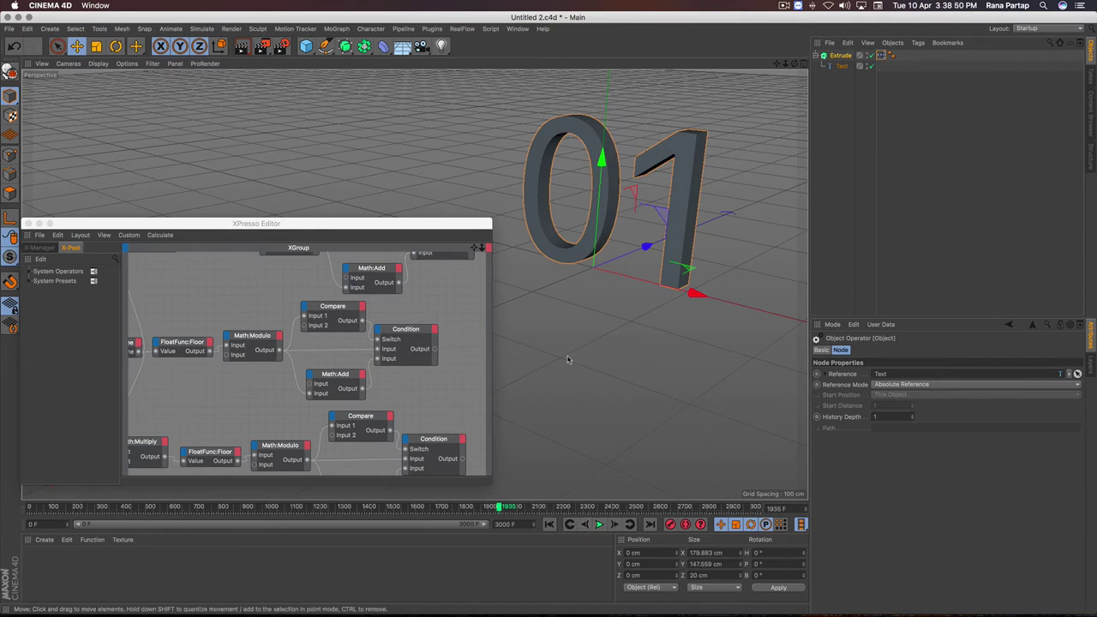
left_click(359, 253)
- Rewind to frame 0, enlarge the XPresso Editor and shift all nodes left to make room
key("shift+f")
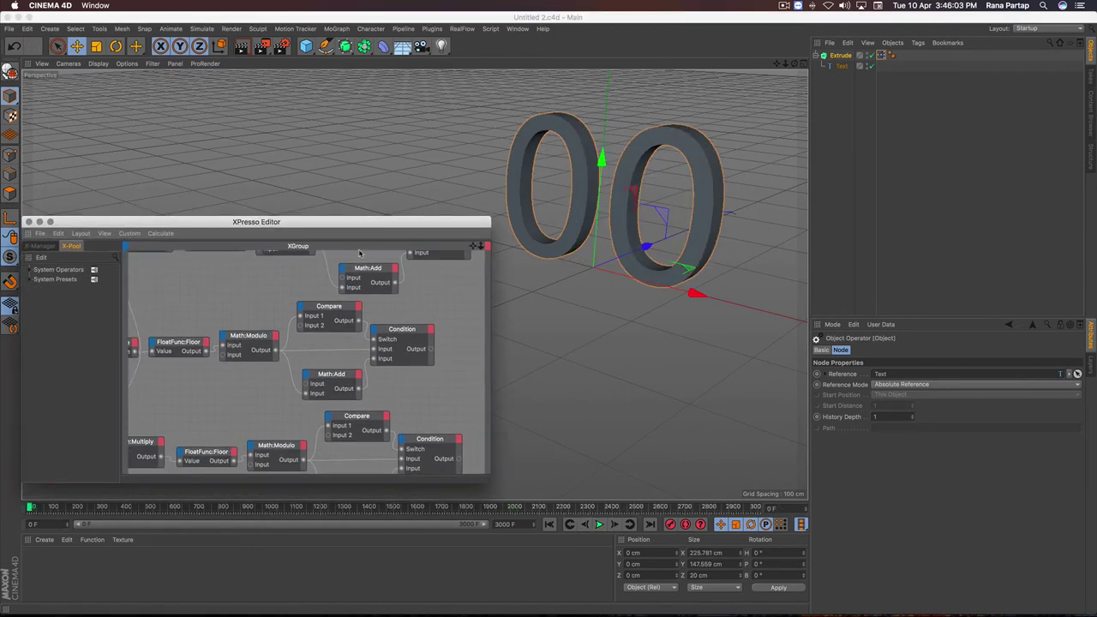
left_click_drag(379, 223, 381, 129)
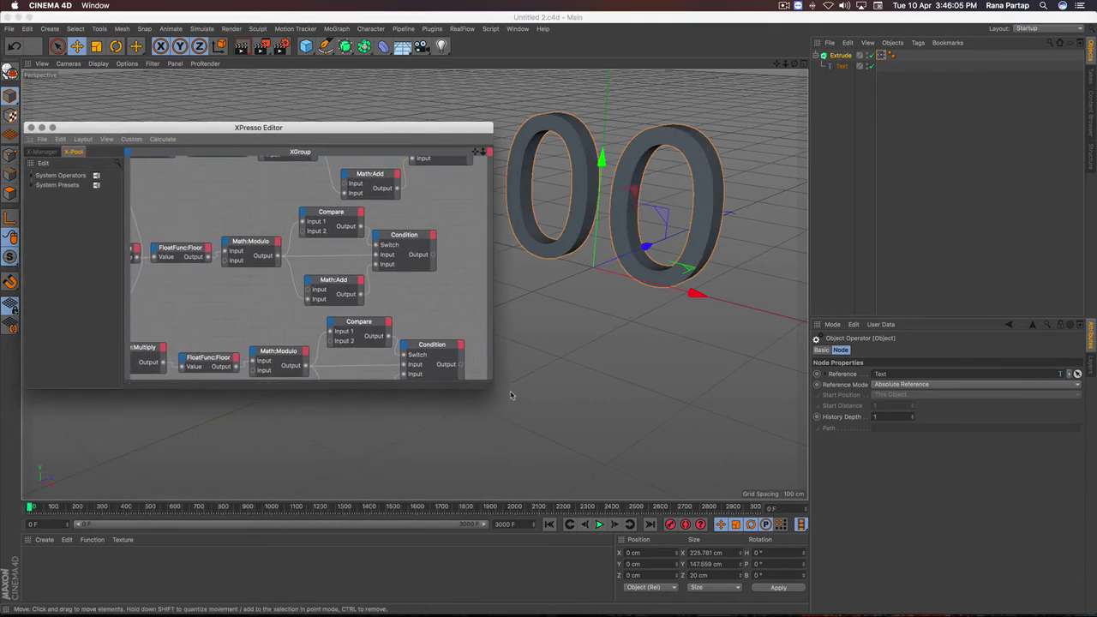
left_click_drag(489, 385, 796, 498)
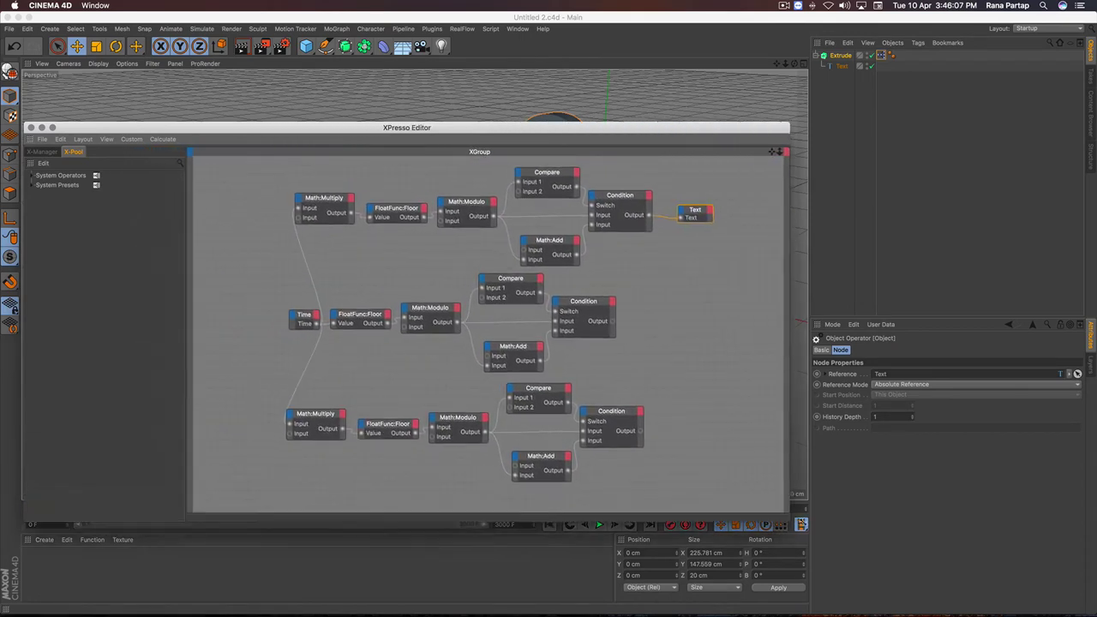
left_click_drag(643, 130, 620, 202)
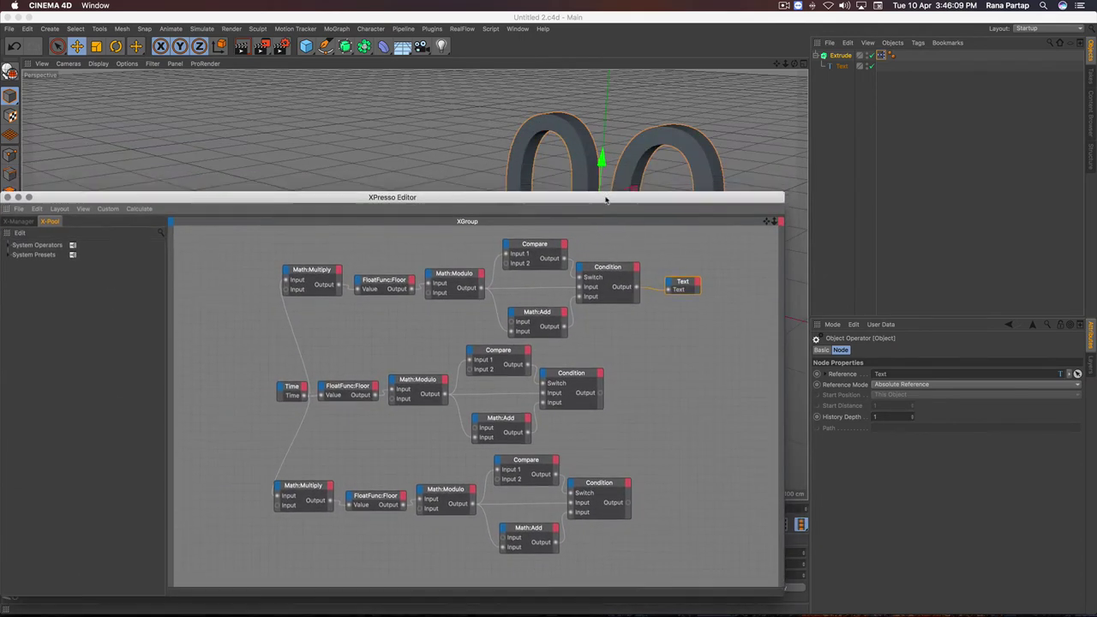
left_click_drag(331, 253, 698, 557)
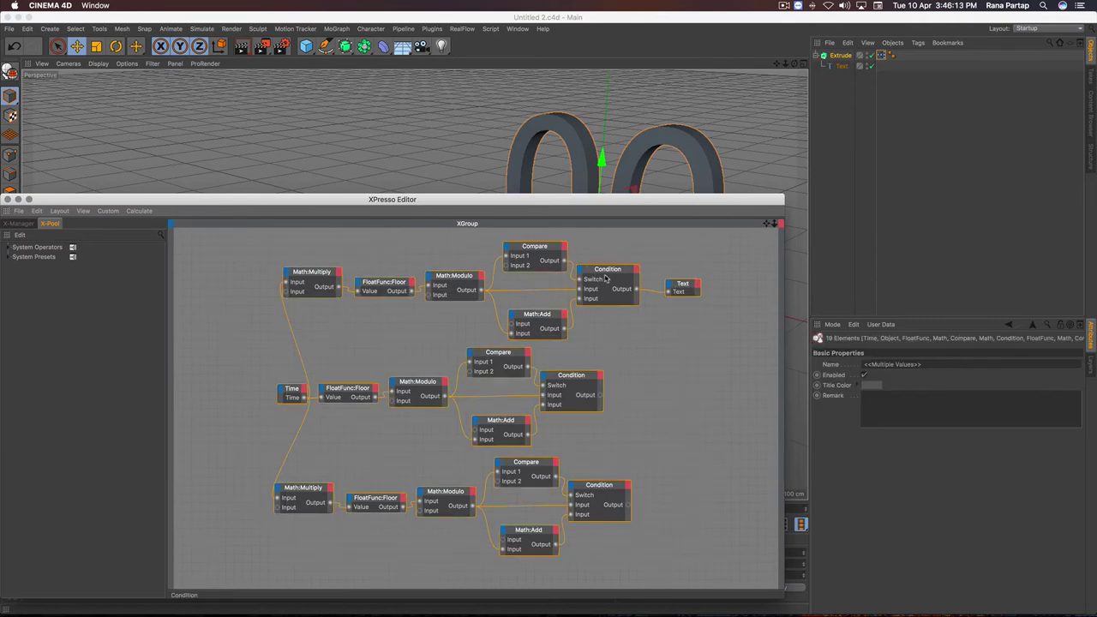
left_click_drag(609, 276, 533, 289)
left_click(592, 364)
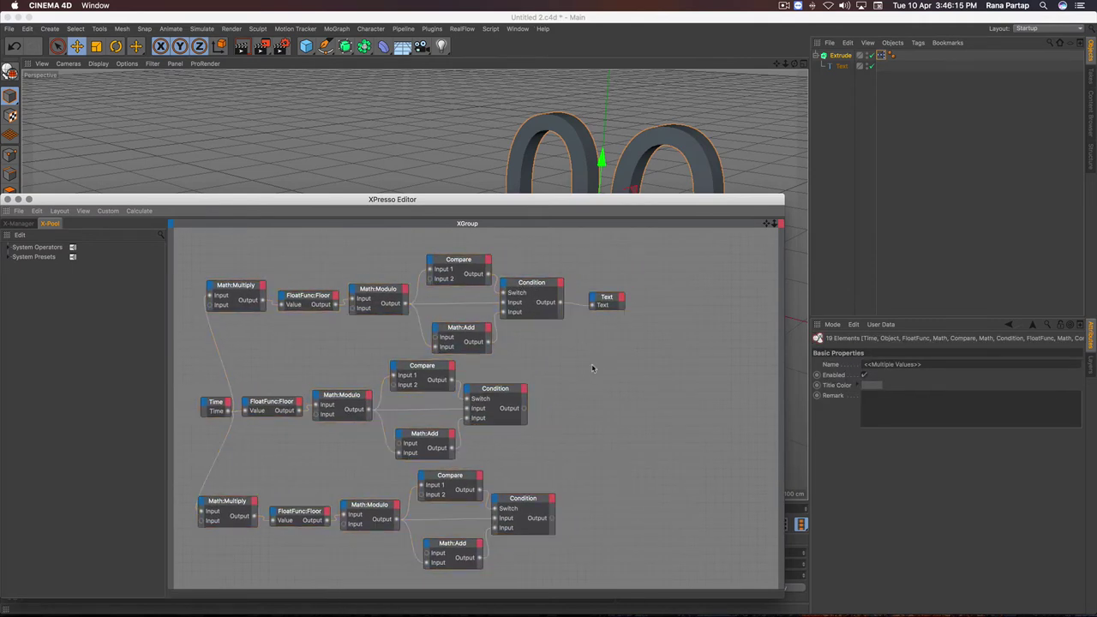
- Add a Math:Add node and connect the top, middle and lower Condition outputs to it
right_click(593, 354)
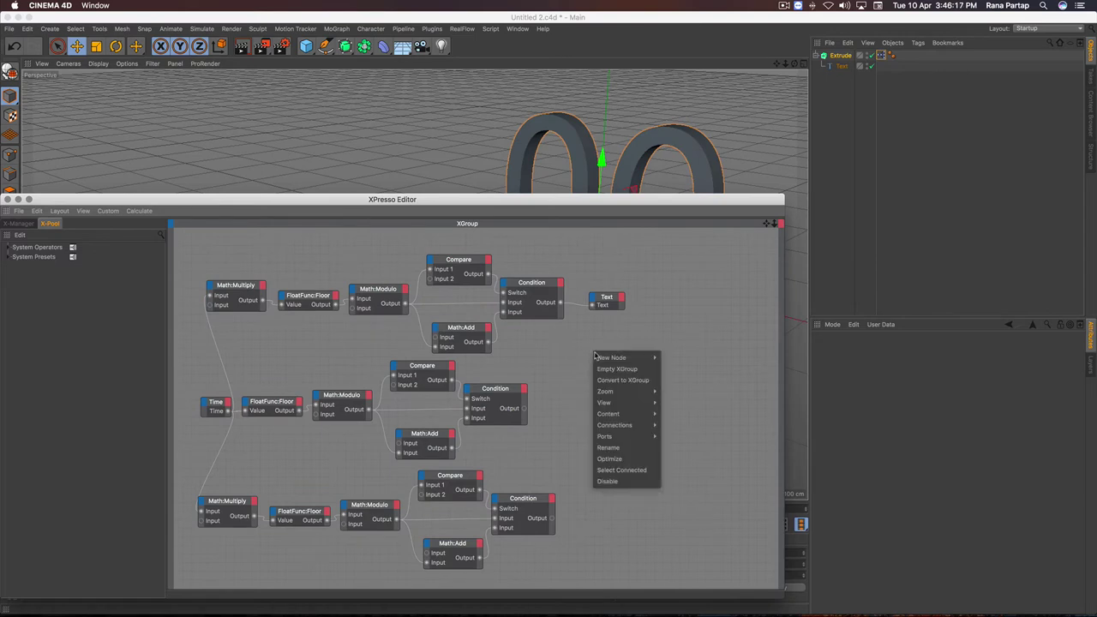
mouse_move(737, 390)
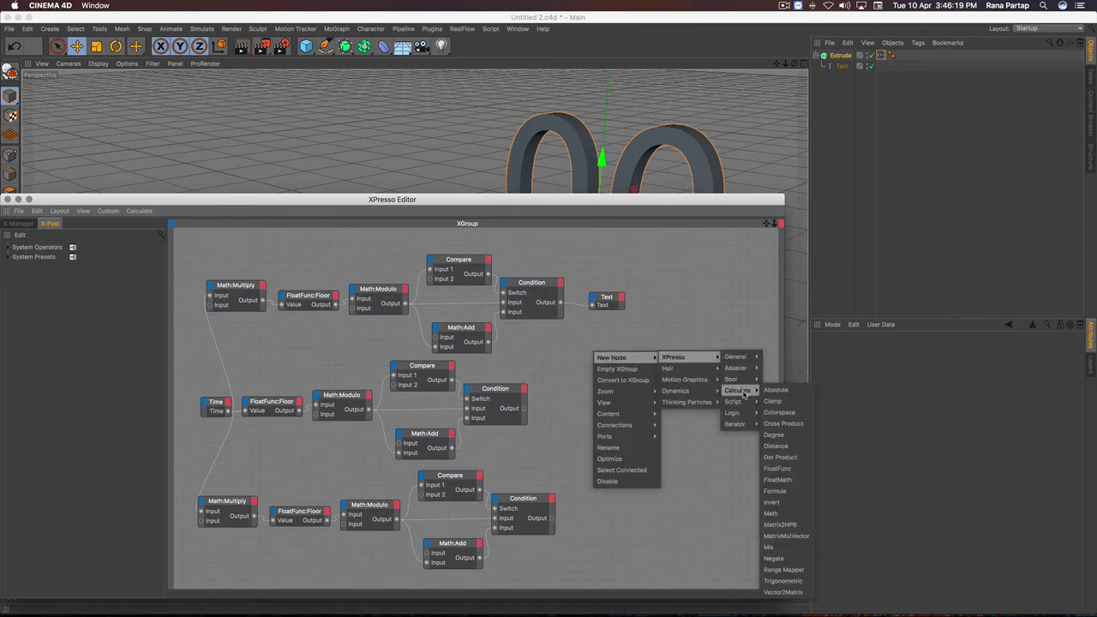
left_click(788, 513)
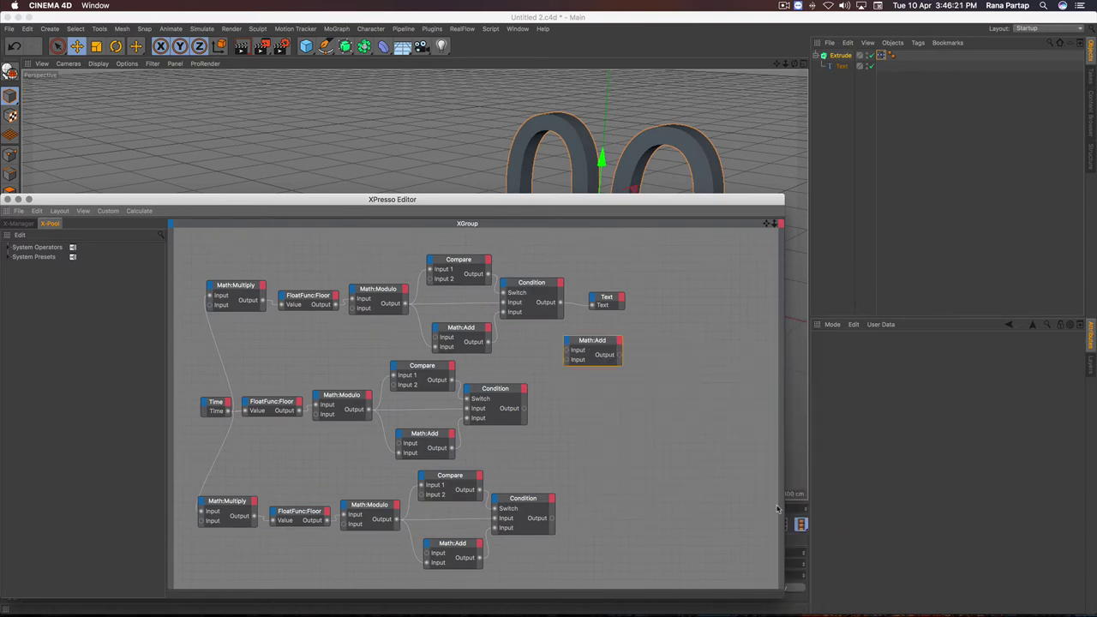
left_click_drag(597, 342, 632, 356)
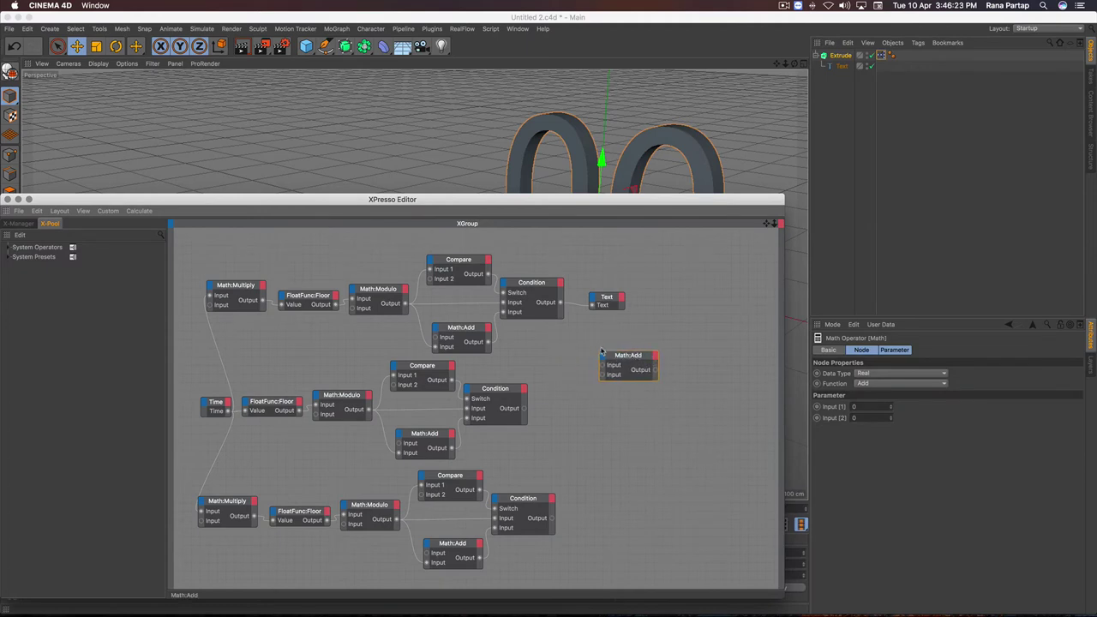
mouse_move(606, 306)
left_mouse_down()
mouse_move(579, 311)
mouse_move(714, 358)
left_mouse_up()
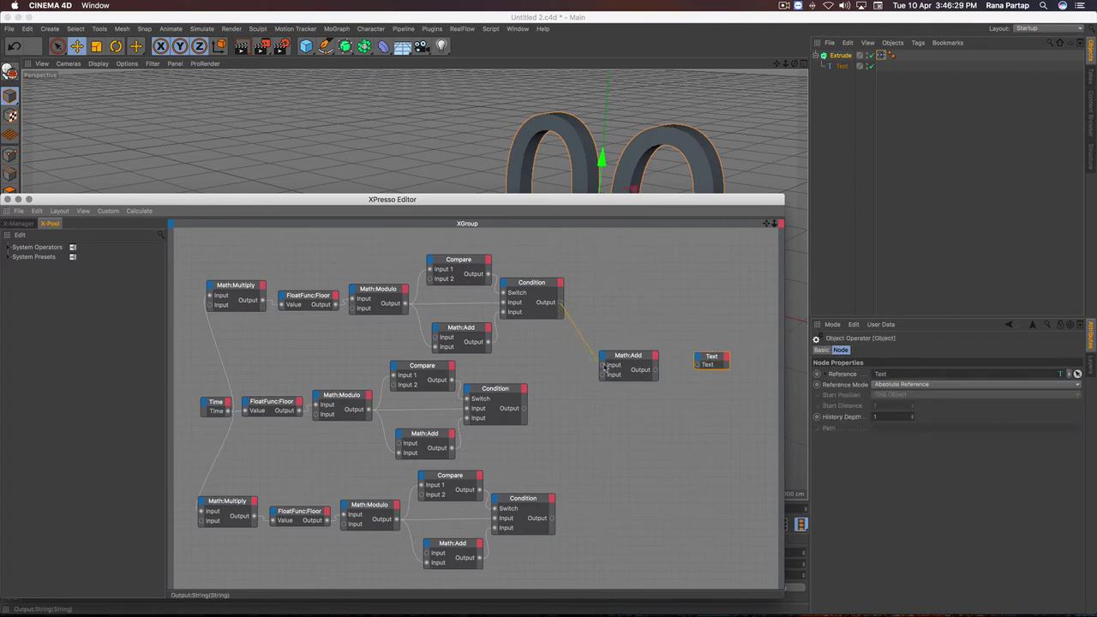
left_click_drag(602, 369, 599, 369)
mouse_move(616, 365)
left_mouse_down()
mouse_move(610, 381)
mouse_move(614, 368)
left_mouse_up()
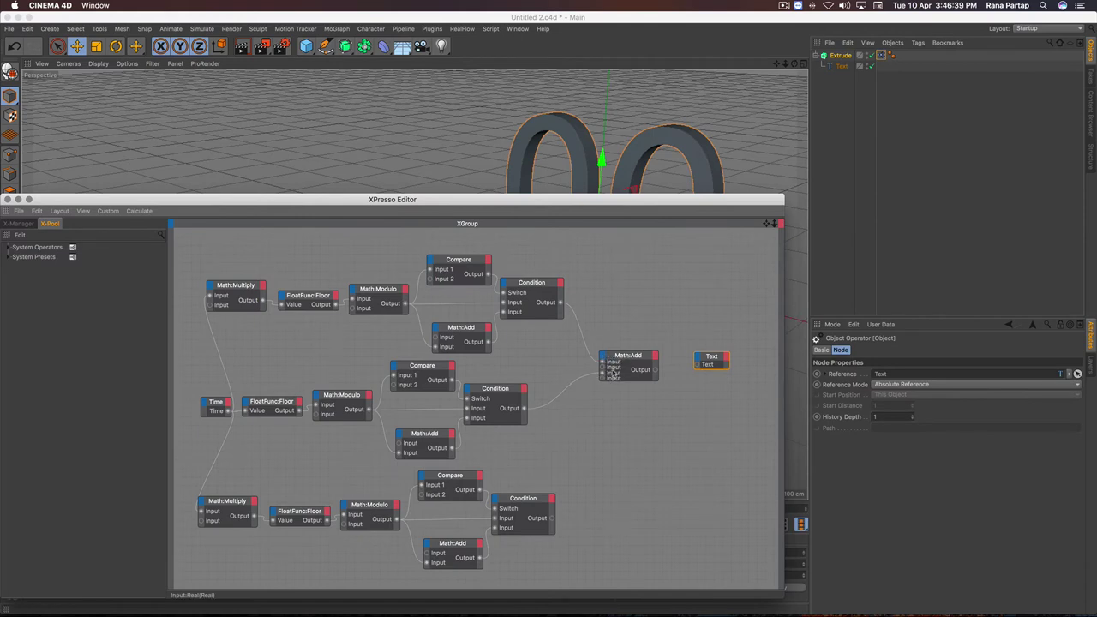
left_click(553, 520)
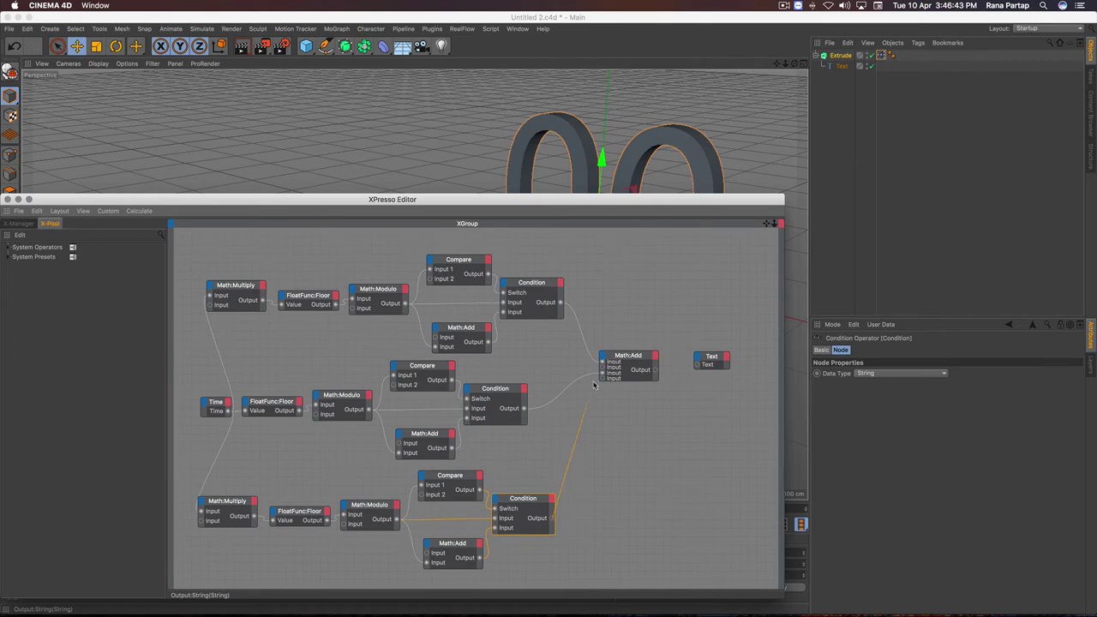
left_click_drag(619, 363, 615, 364)
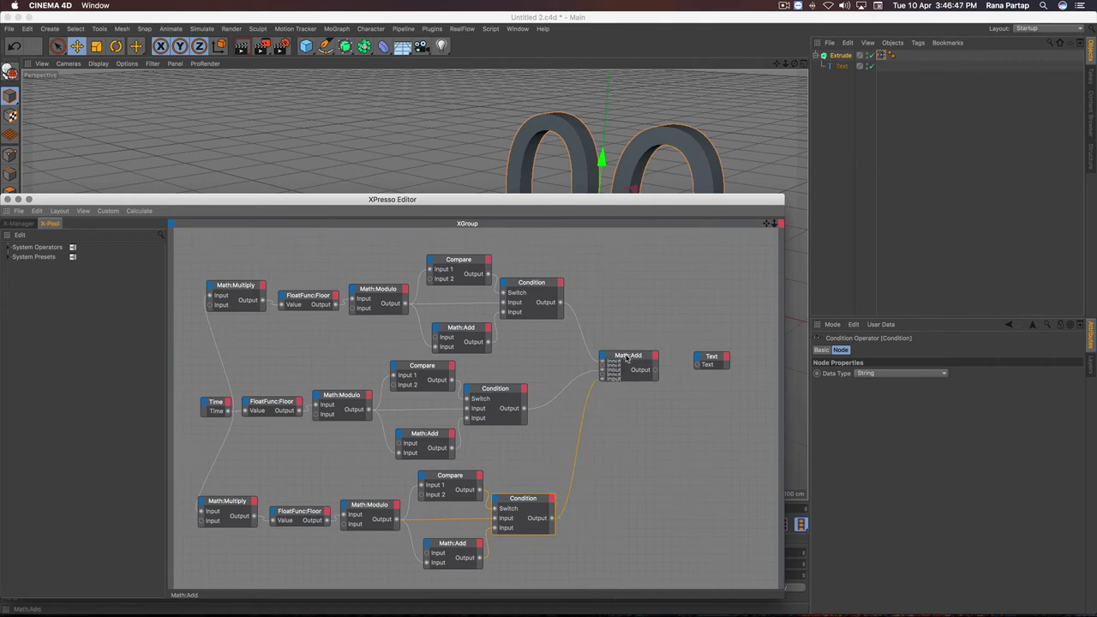
- Feed the Math:Add result into the Text node and set its data type to String
right_click(627, 358)
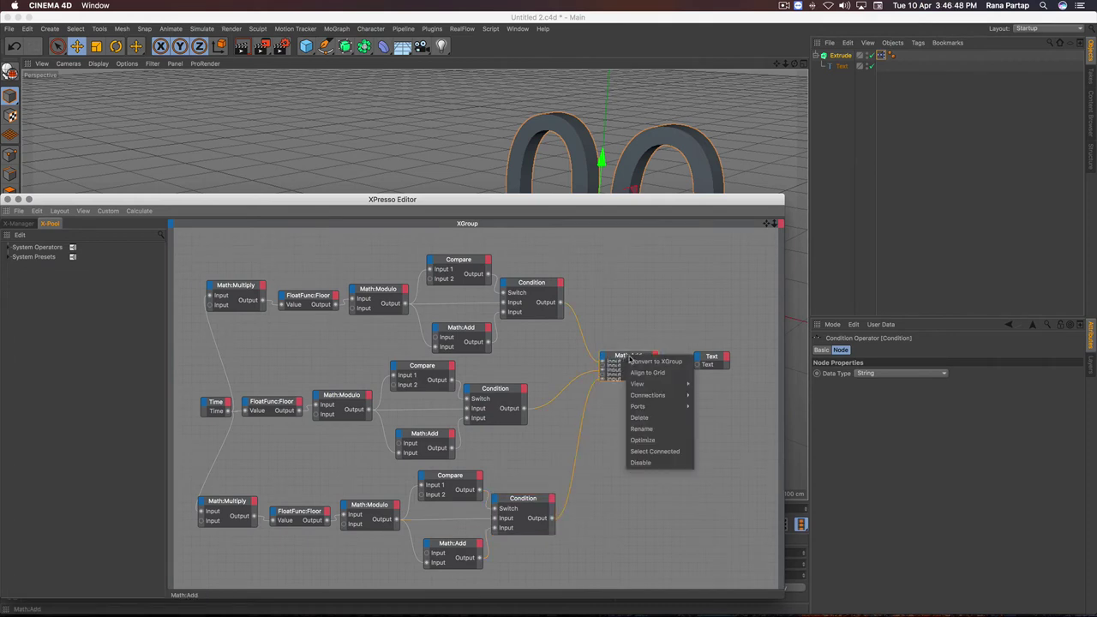
left_click(661, 441)
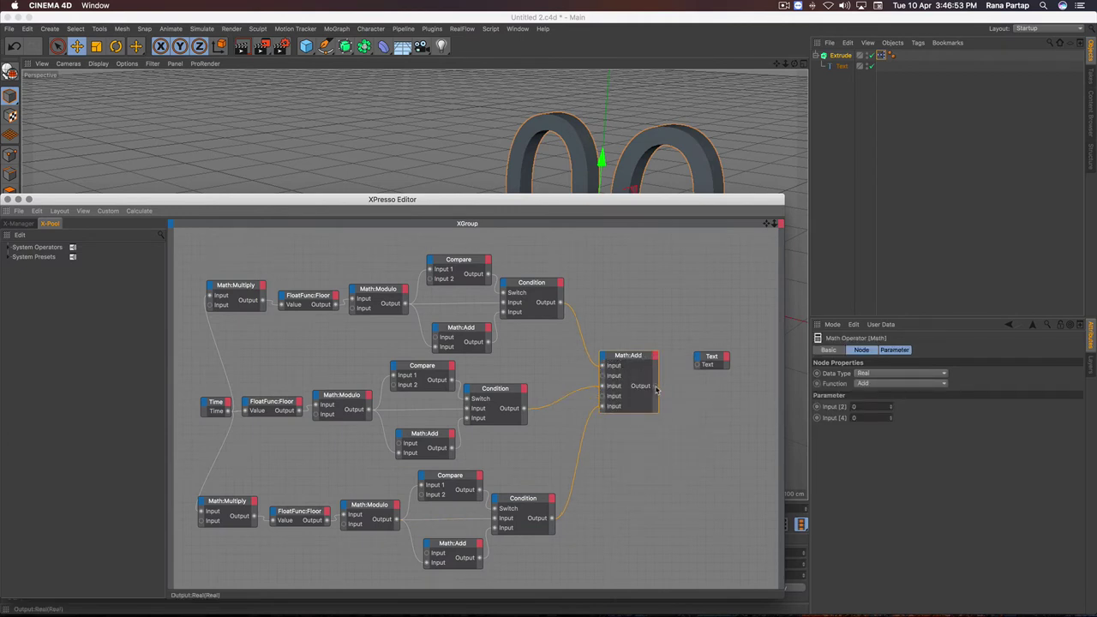
left_click_drag(697, 369, 697, 367)
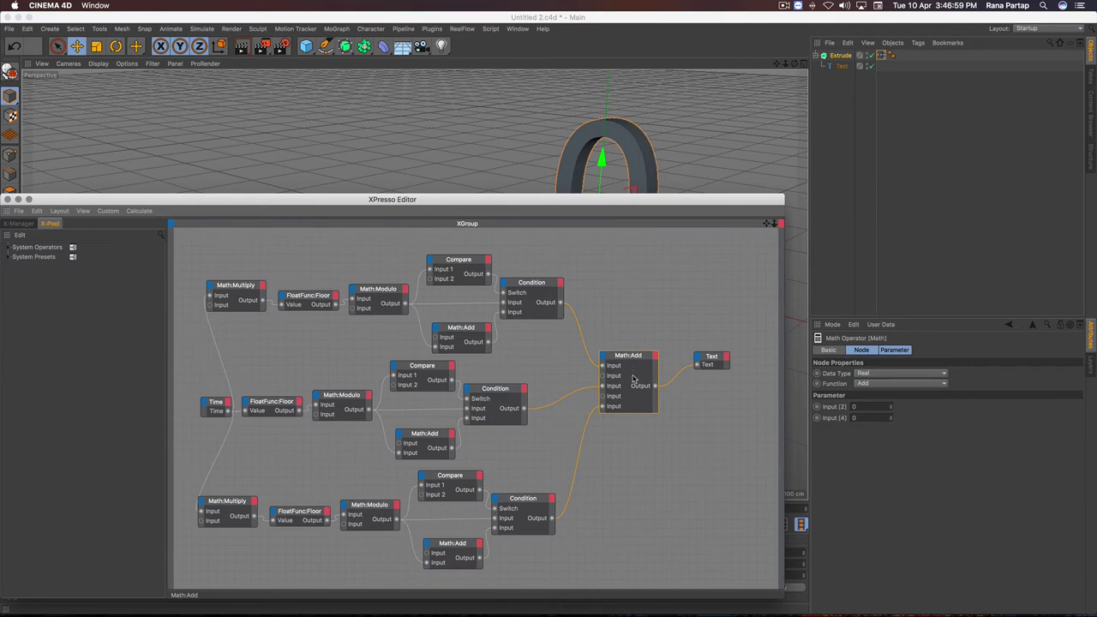
left_click(891, 375)
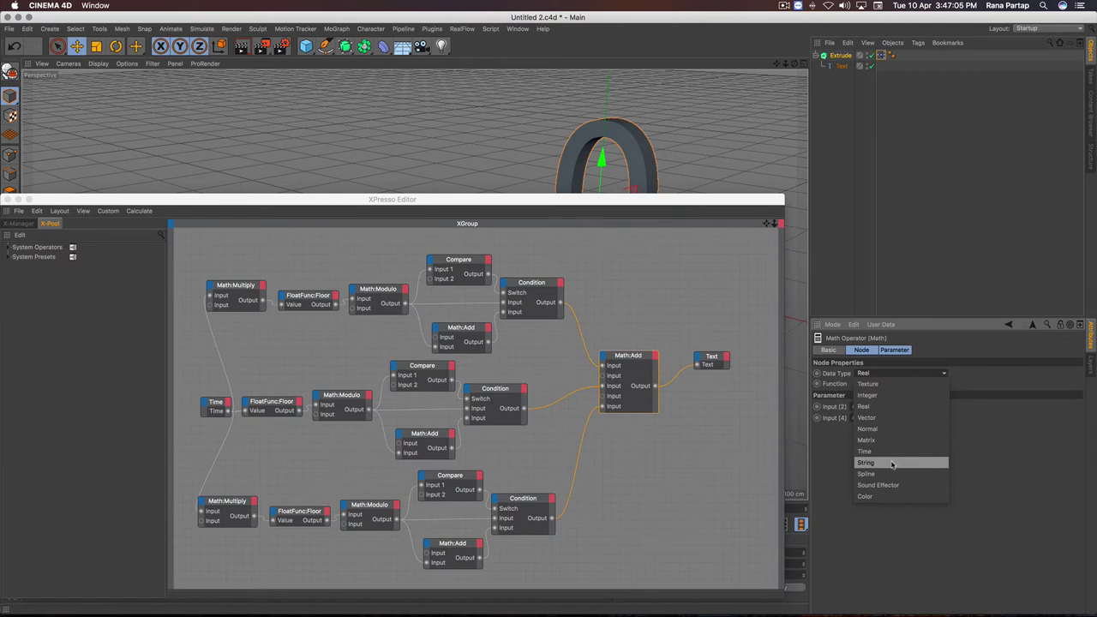
left_click(892, 463)
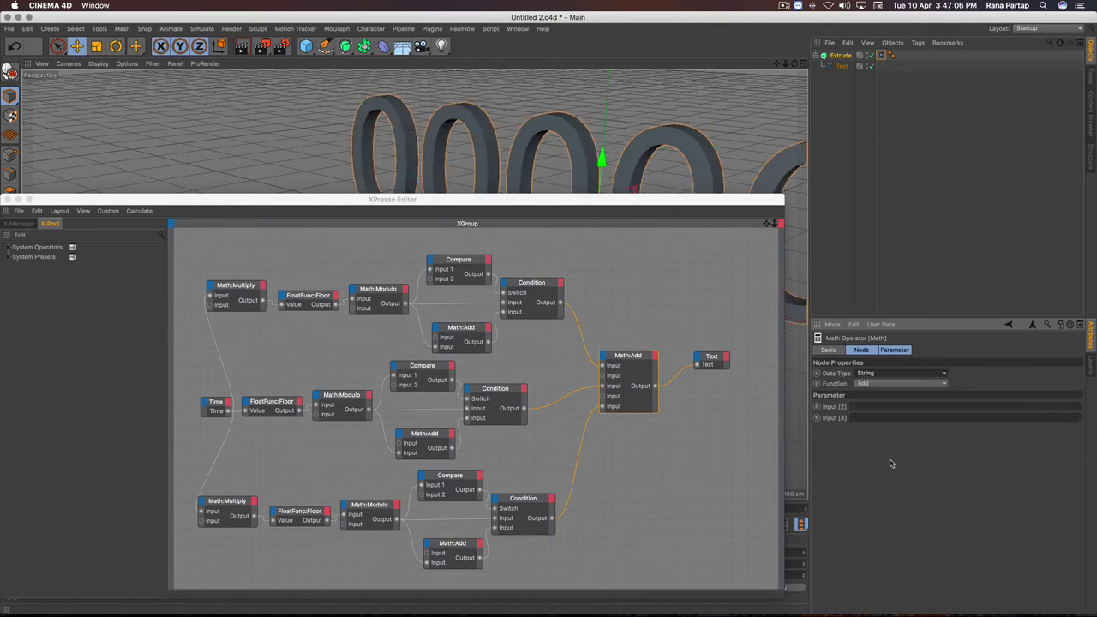
- Put colons in Math:Add's Input [2] and Input [4] so the timer reads 00:00:00
left_click(864, 408)
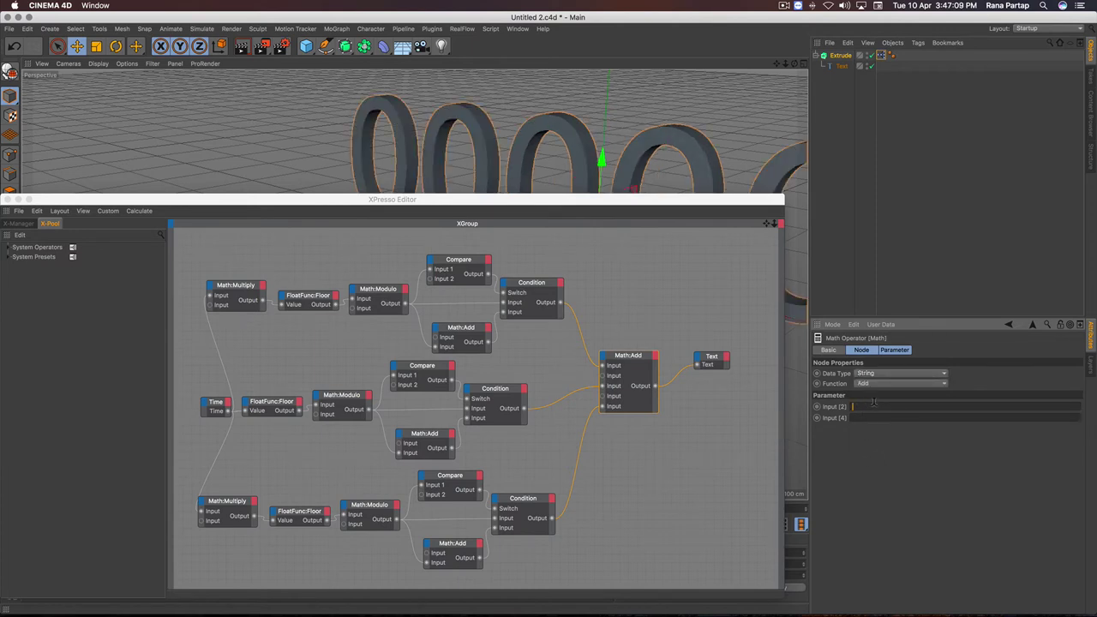
type(":")
key("Tab")
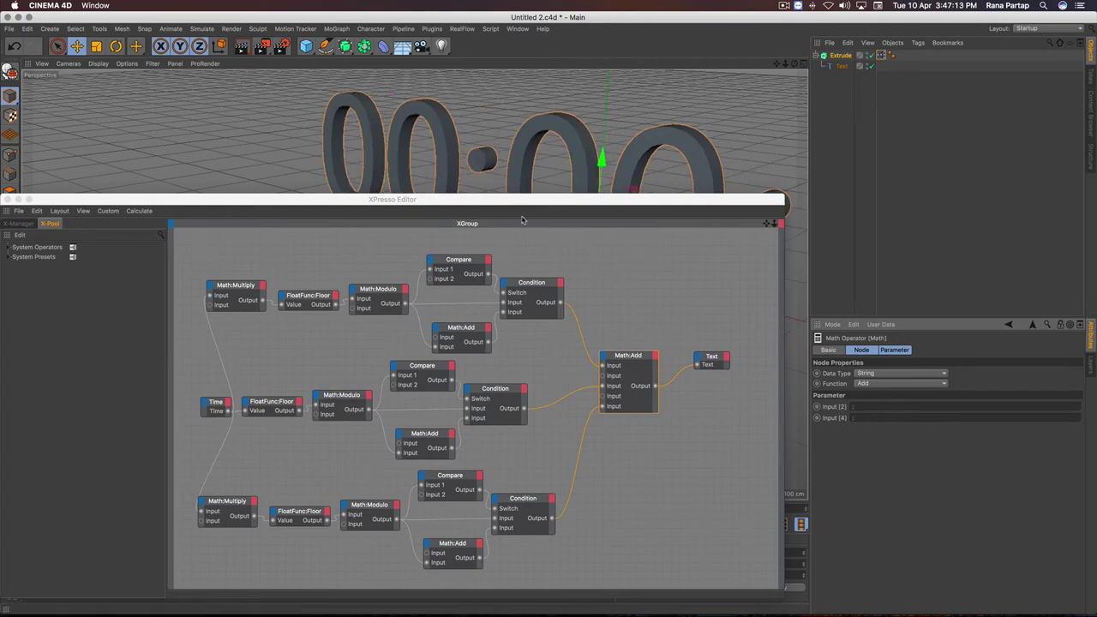
left_click_drag(779, 201, 781, 195)
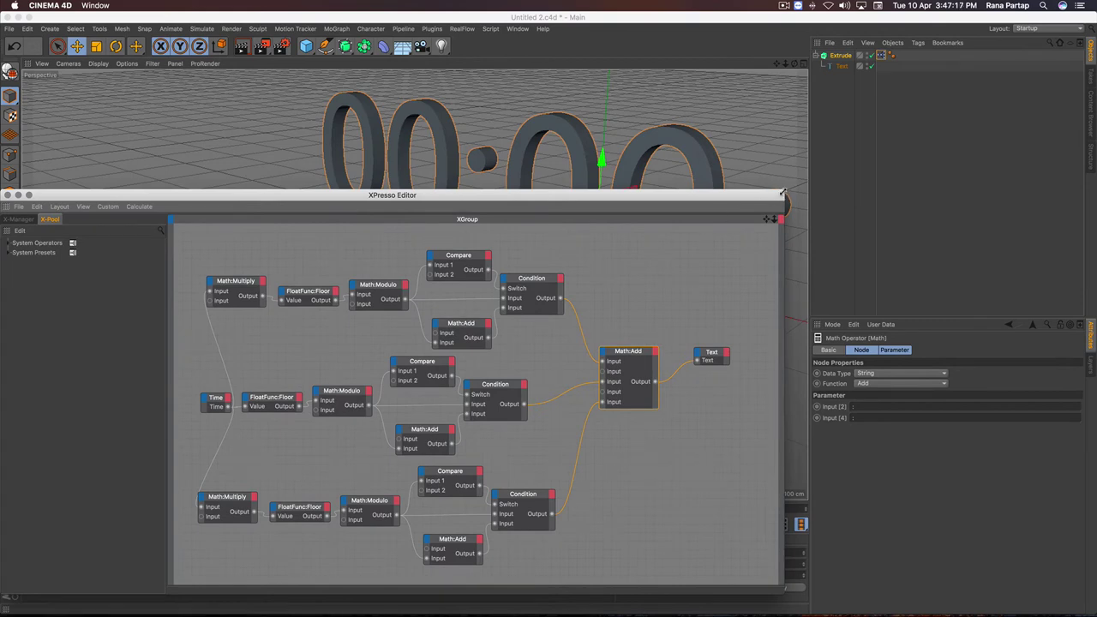
mouse_move(783, 192)
left_mouse_down()
mouse_move(386, 371)
mouse_move(392, 385)
mouse_move(427, 307)
left_mouse_up()
mouse_move(613, 299)
left_mouse_down("alt")
mouse_move(460, 291)
mouse_move(514, 290)
left_mouse_up("alt")
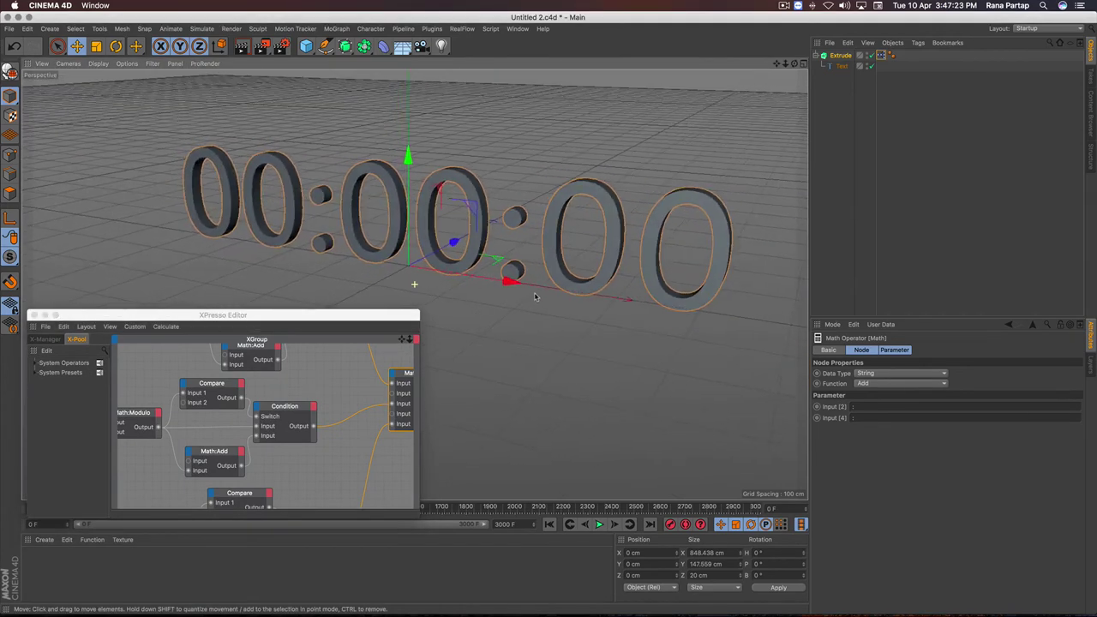
- Close the XPresso Editor and test-play the timer, stopping at 00:04:30
left_click(37, 315)
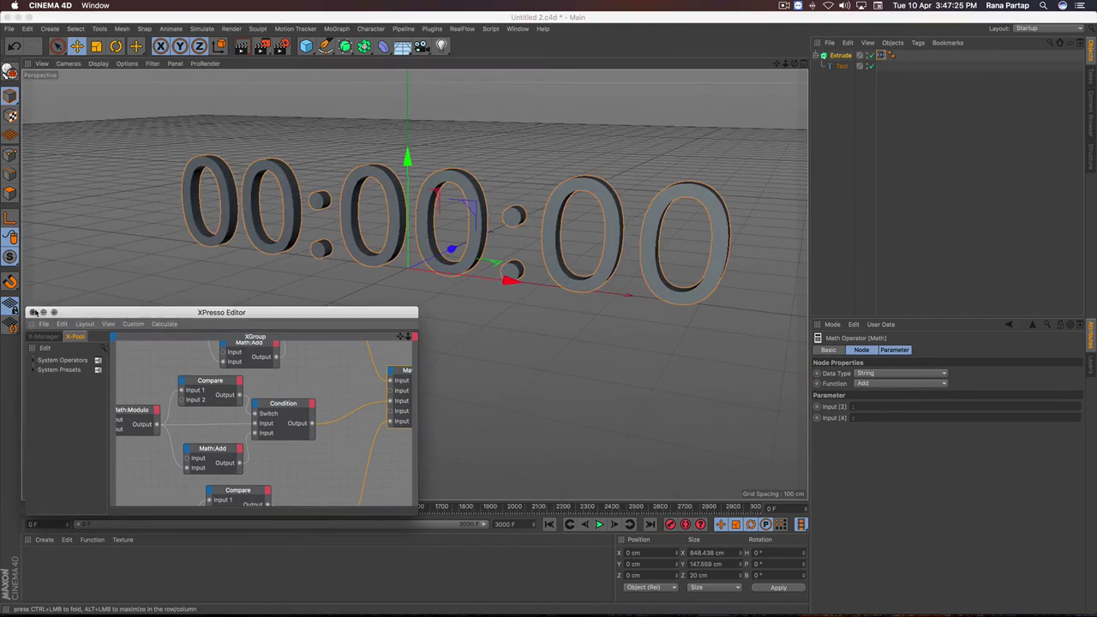
left_click(33, 312)
left_click(598, 525)
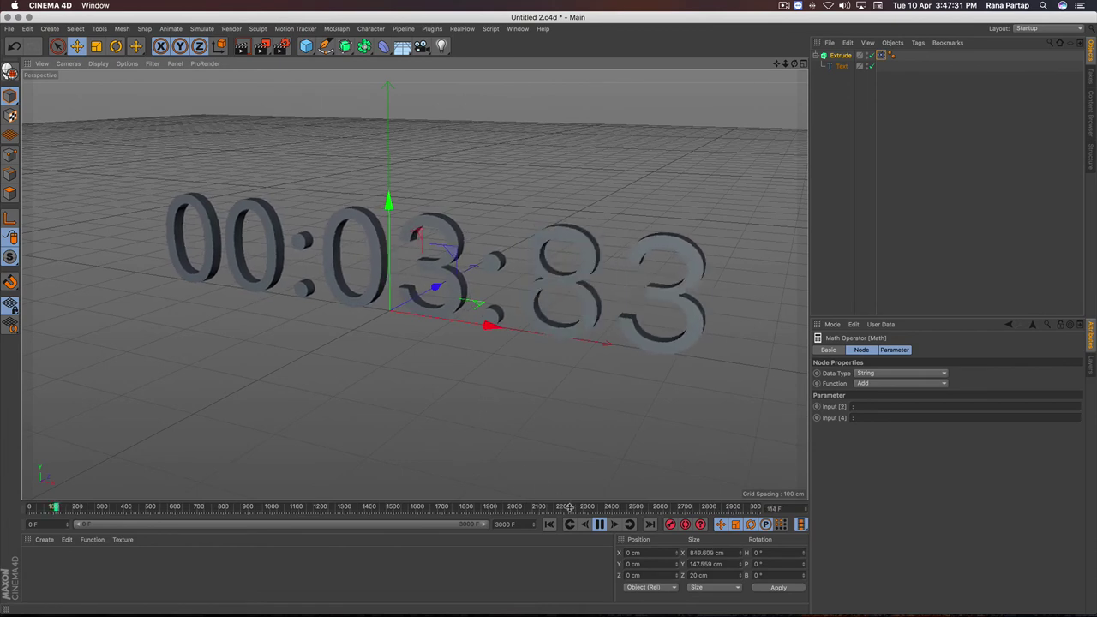
key("space")
- Add a Floor object and lower it slightly beneath the timer text
left_click_drag(402, 47, 441, 66)
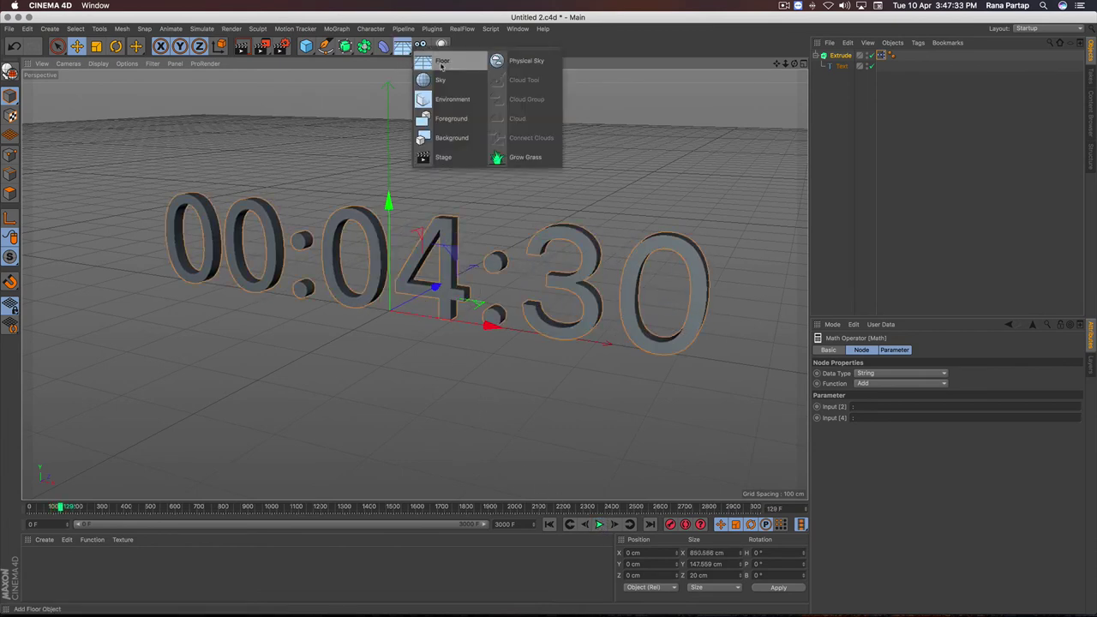
left_click(448, 65)
left_click_drag(387, 196, 390, 206)
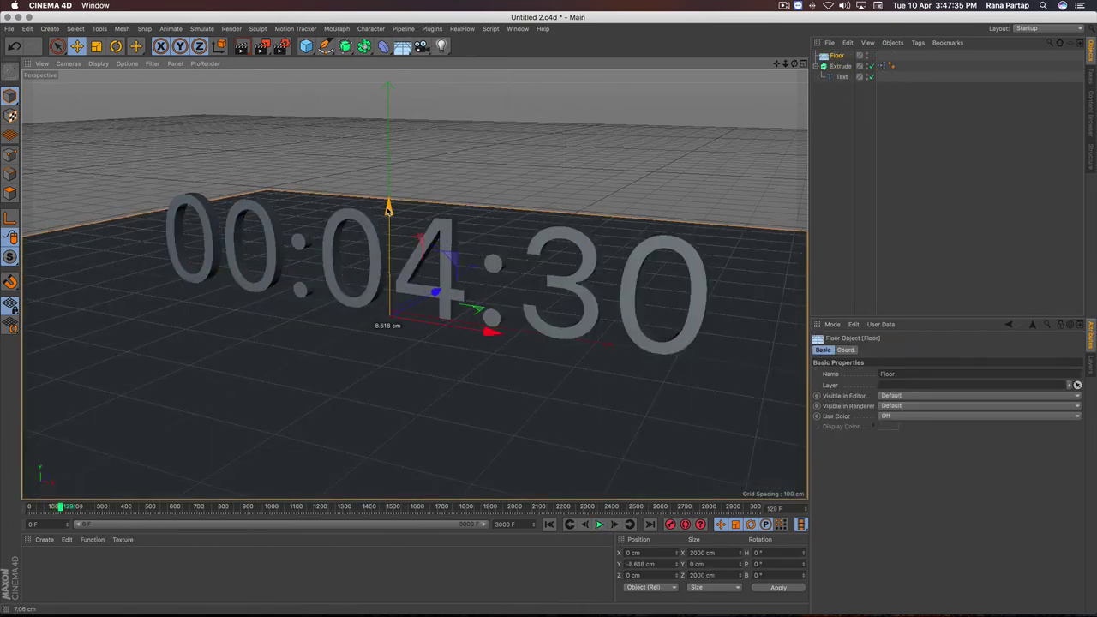
- Load The Illuminati light rig from the Content Browser and raise its intensity to 96%
left_click(518, 28)
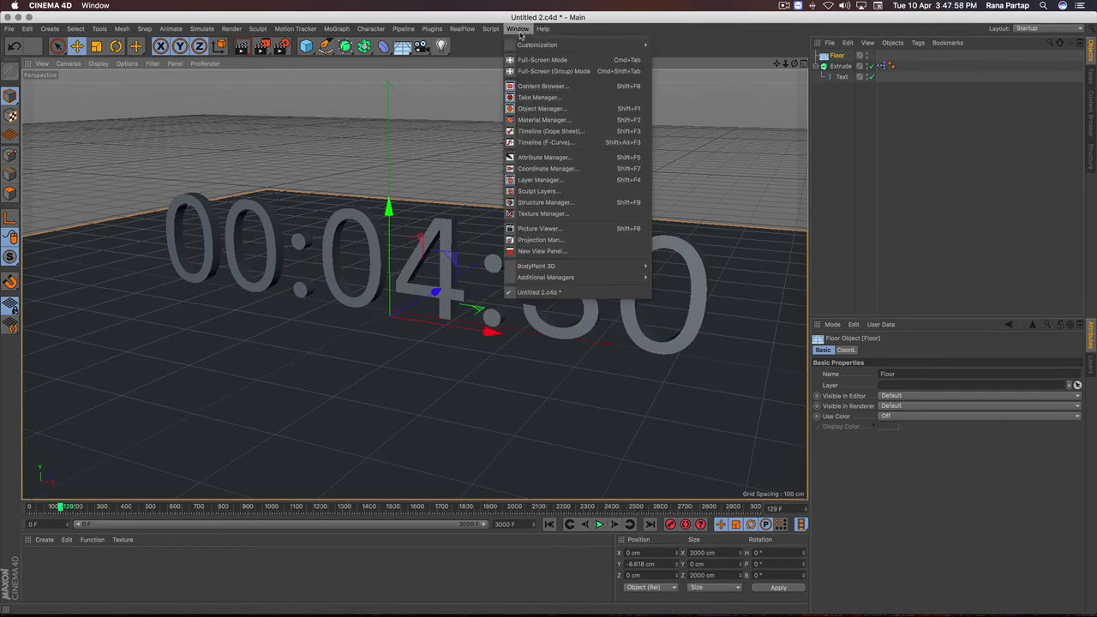
left_click(557, 87)
double_click(548, 84)
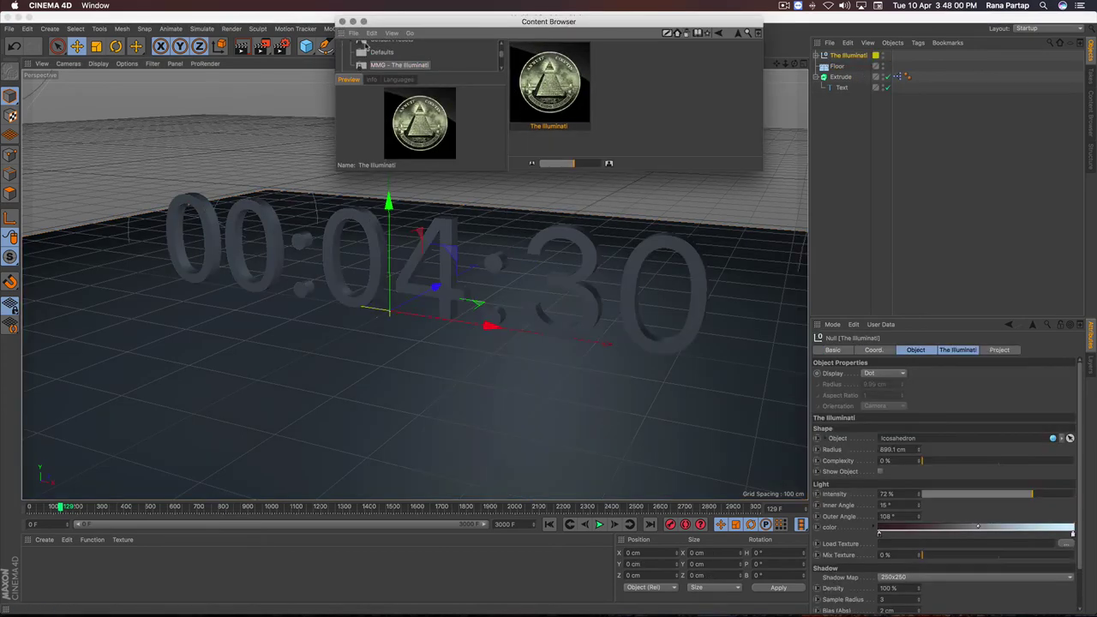
left_click(342, 21)
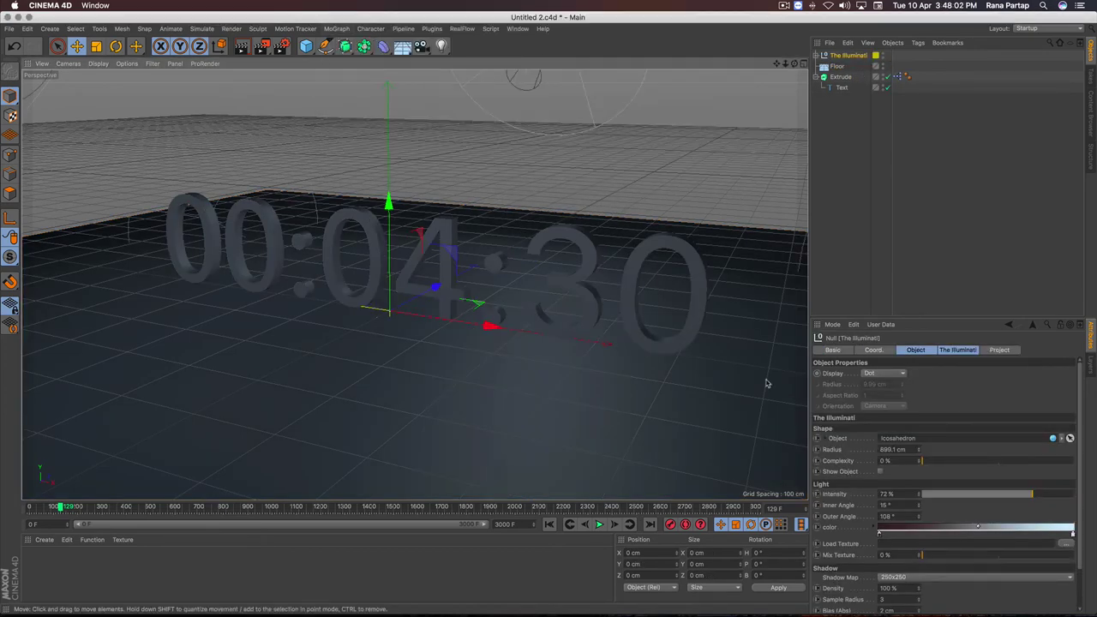
left_click_drag(1032, 493, 1075, 494)
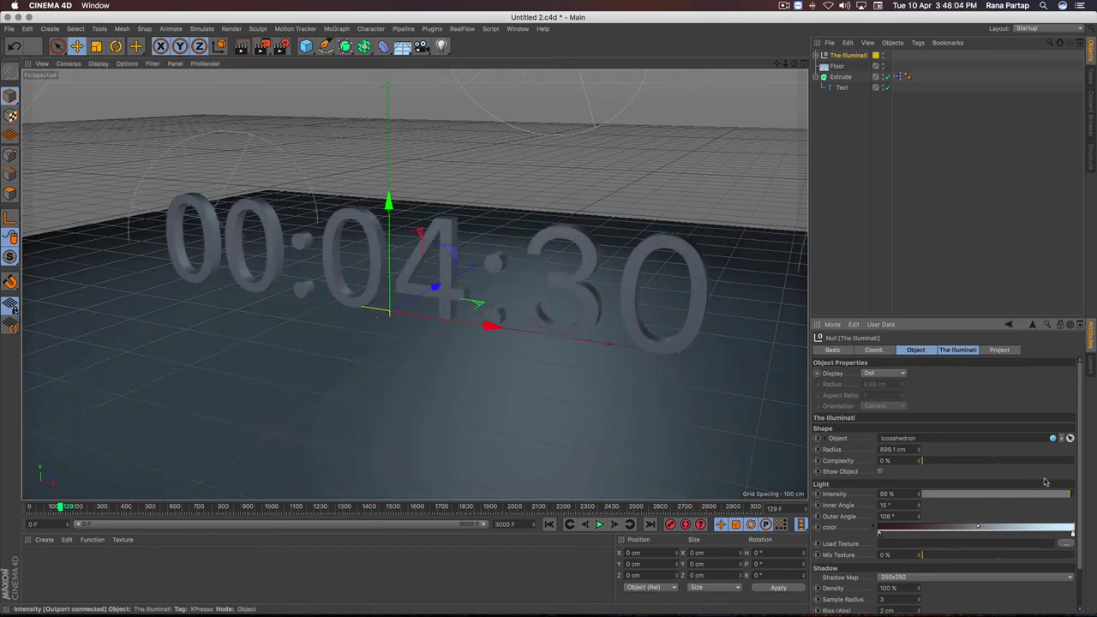
mouse_move(377, 283)
left_mouse_down("alt")
mouse_move(411, 283)
mouse_move(412, 255)
mouse_move(416, 274)
left_mouse_up("alt")
- Play the timer from the start and stop it at 01:09:46 on frame 2084
left_click(549, 524)
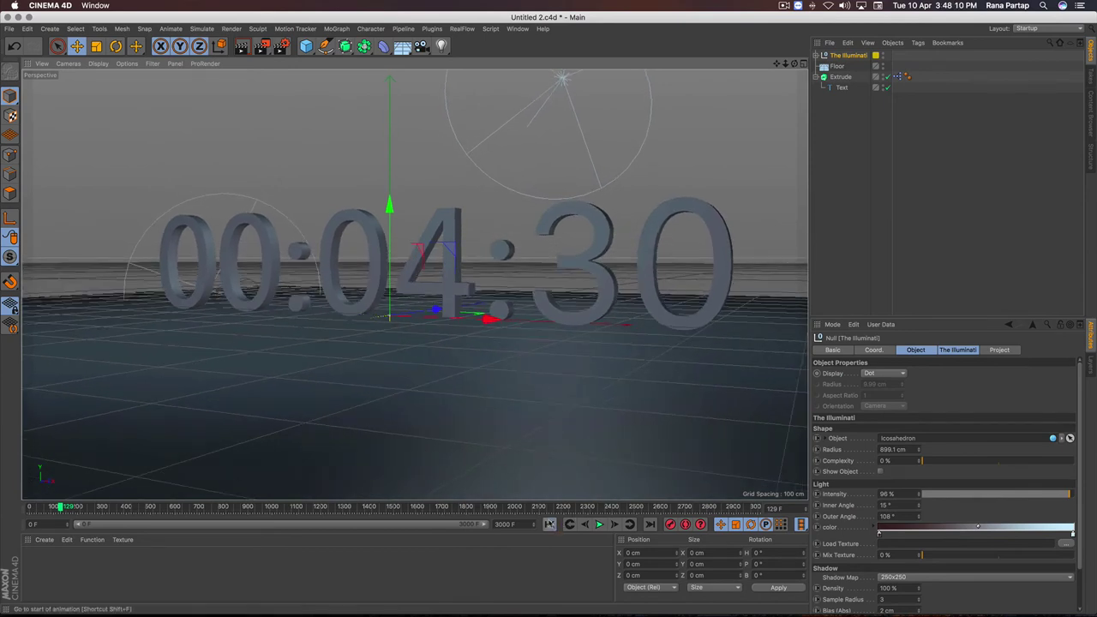
left_click(600, 524)
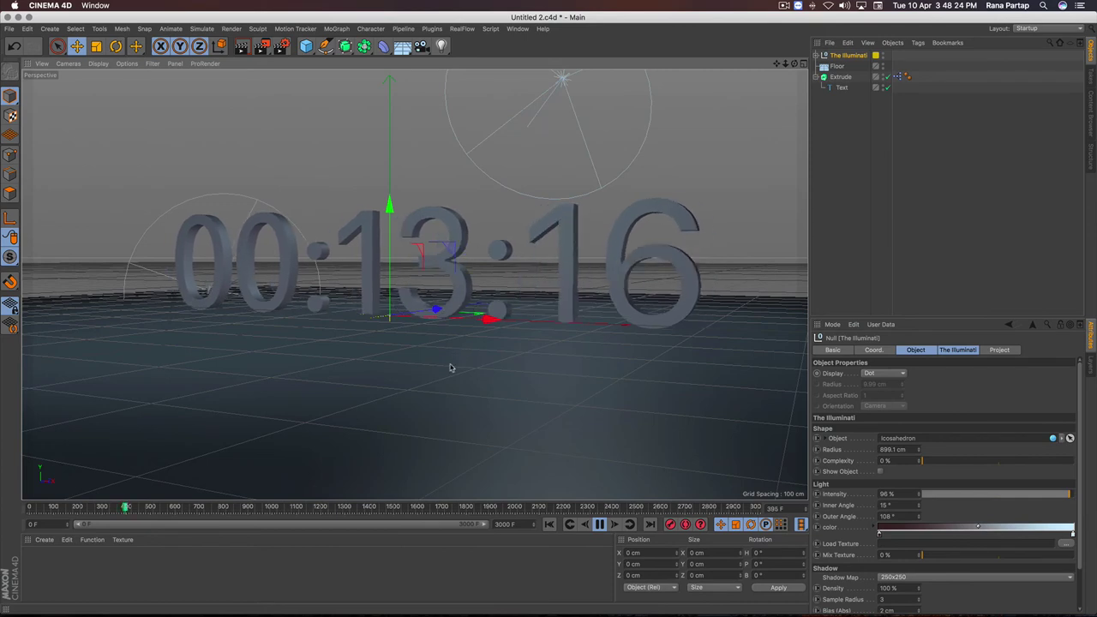
left_click(395, 507)
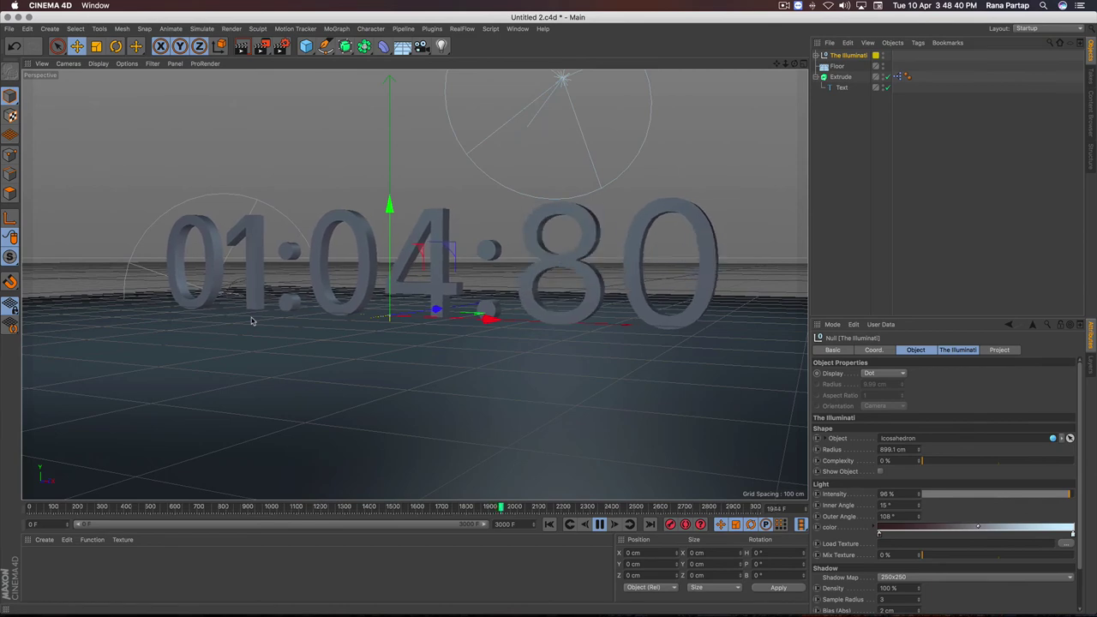
left_click(342, 186)
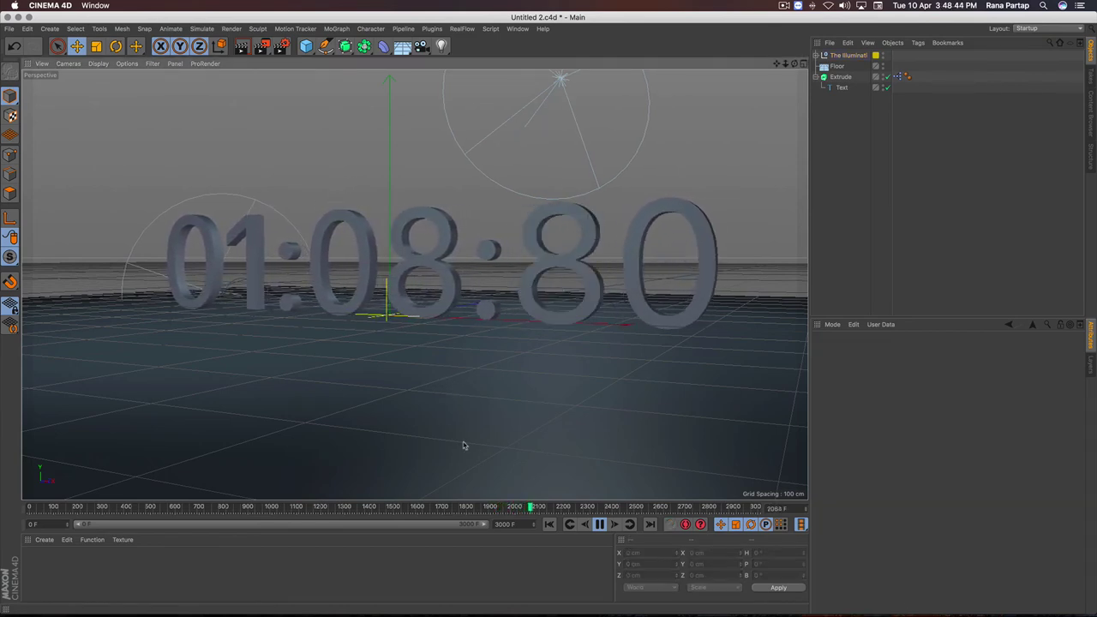
key("F8")
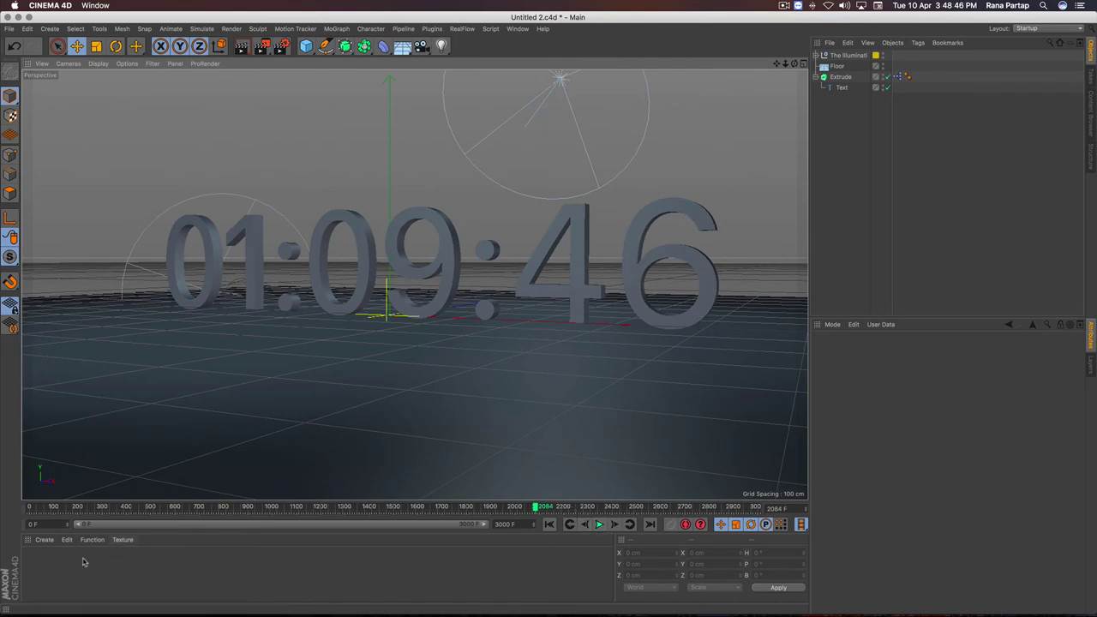
- Create a new material Mat and load a Gradient shader into its Color channel
left_click(44, 539)
mouse_move(57, 459)
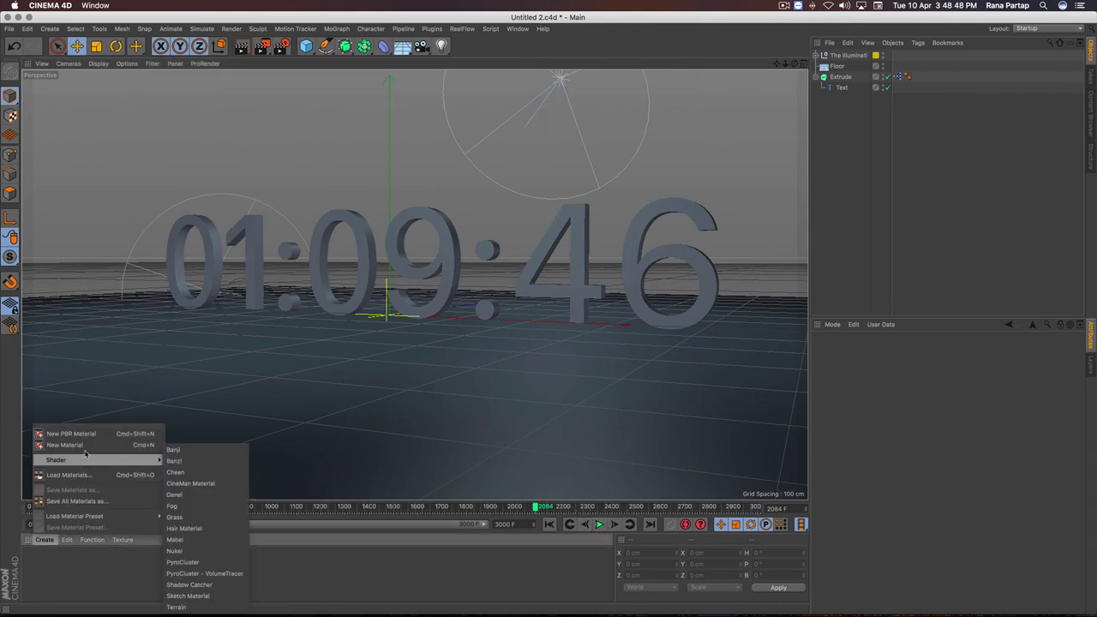
left_click(90, 445)
double_click(34, 560)
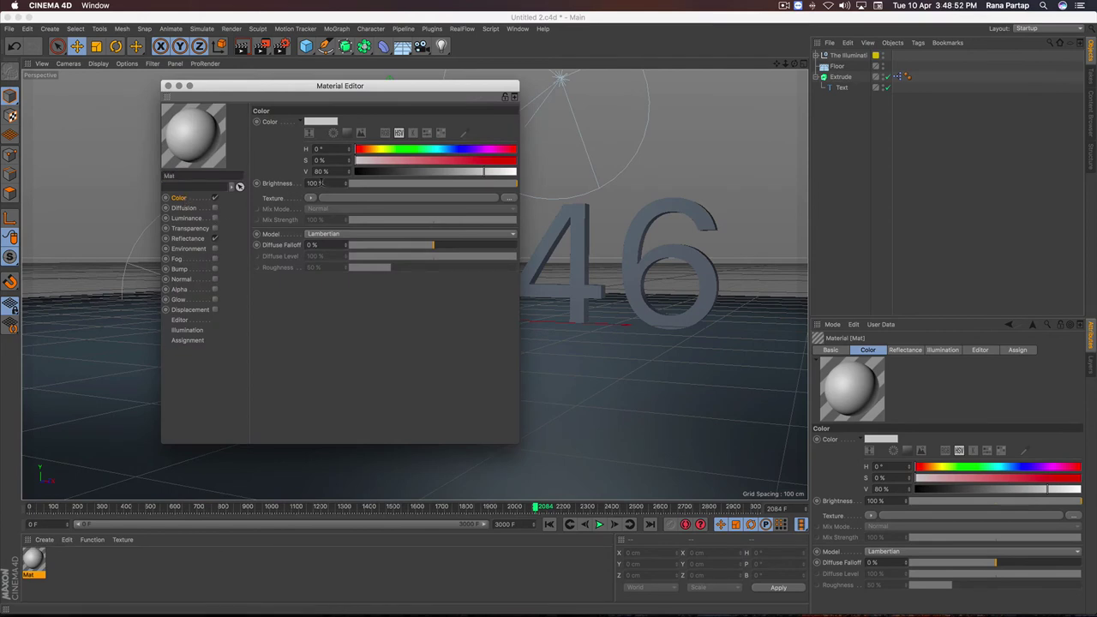
left_click(310, 198)
left_click(351, 320)
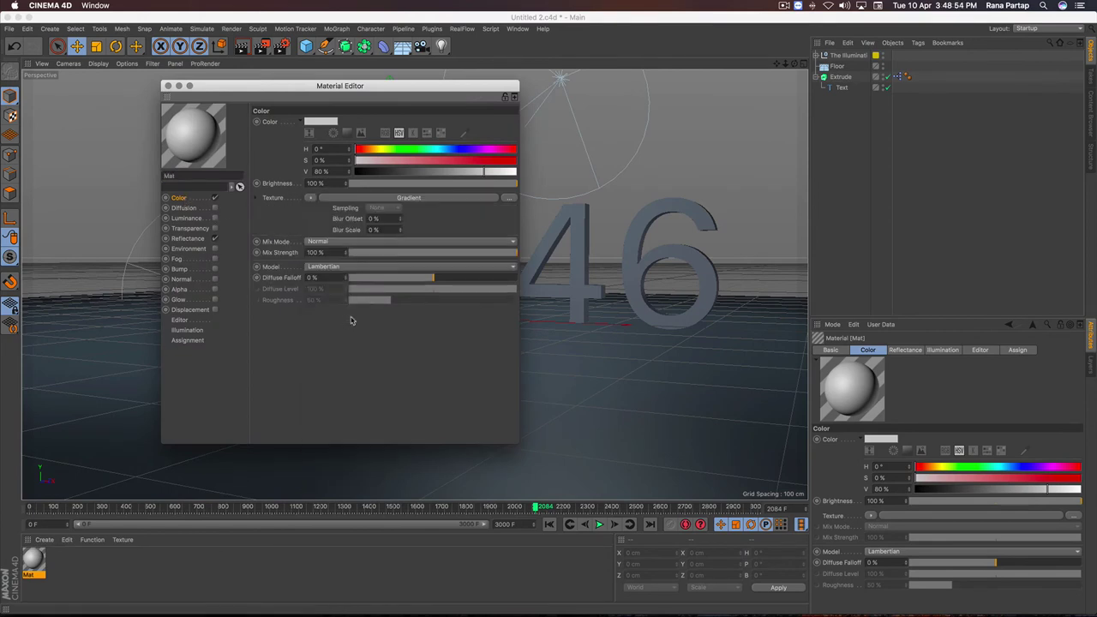
left_click(397, 199)
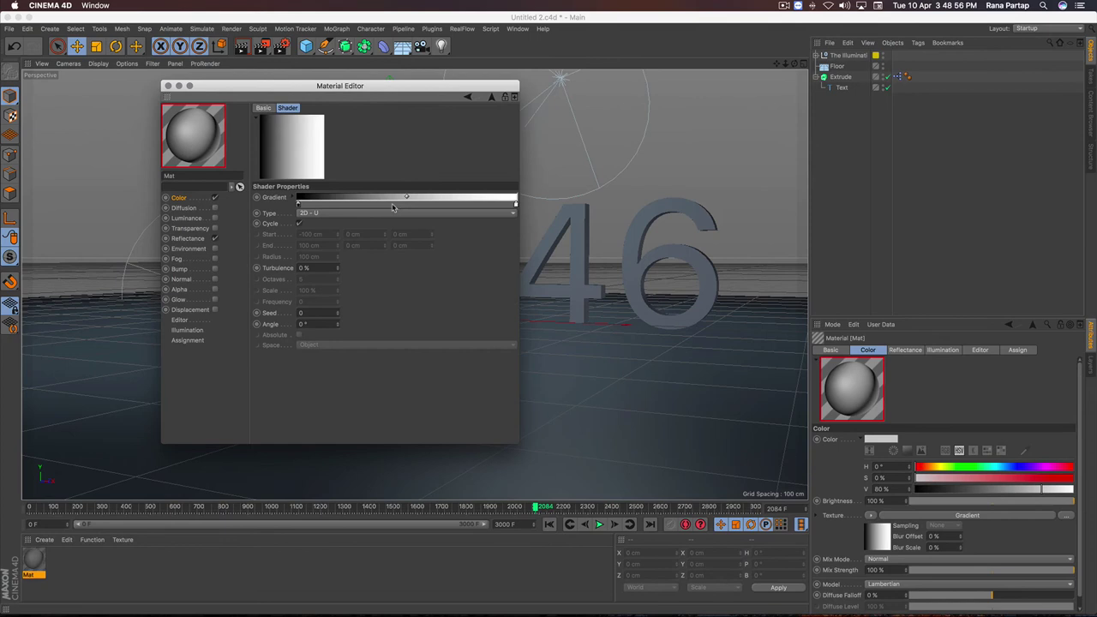
- Set the gradient knots to white and light grey, with type 2D - Circular
double_click(298, 204)
left_click_drag(337, 227, 380, 227)
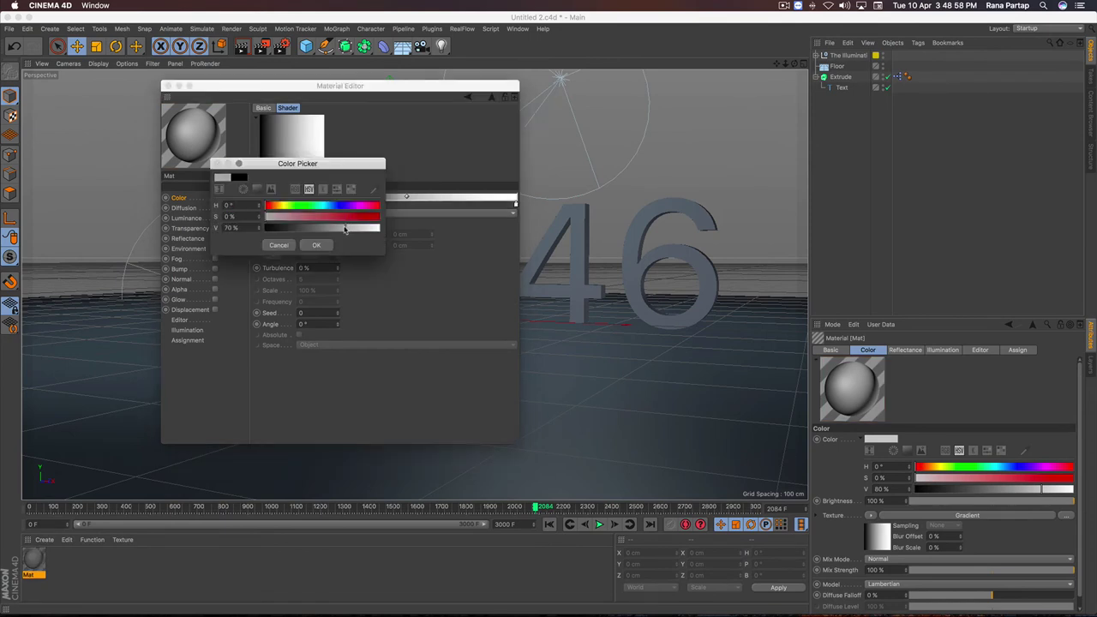
left_click(316, 245)
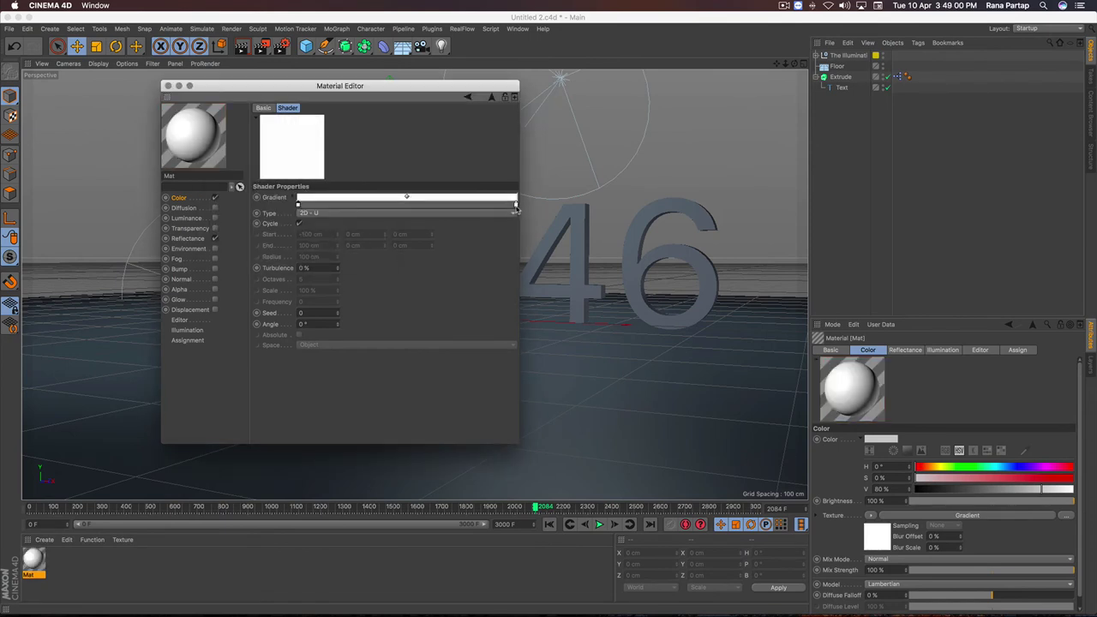
double_click(516, 206)
left_click_drag(585, 226, 577, 228)
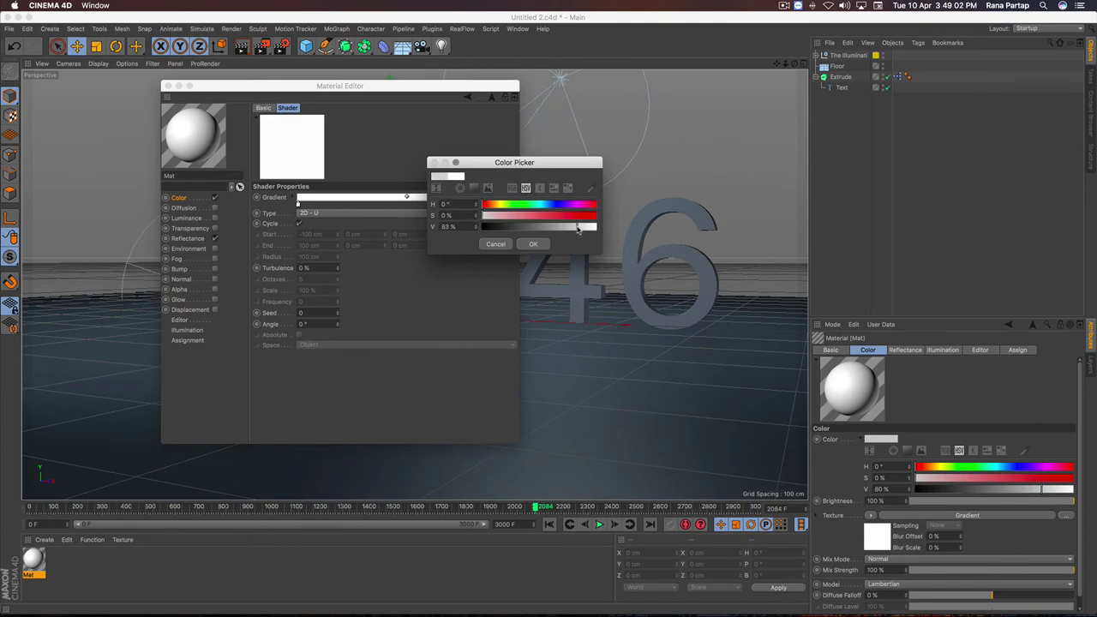
left_click(533, 244)
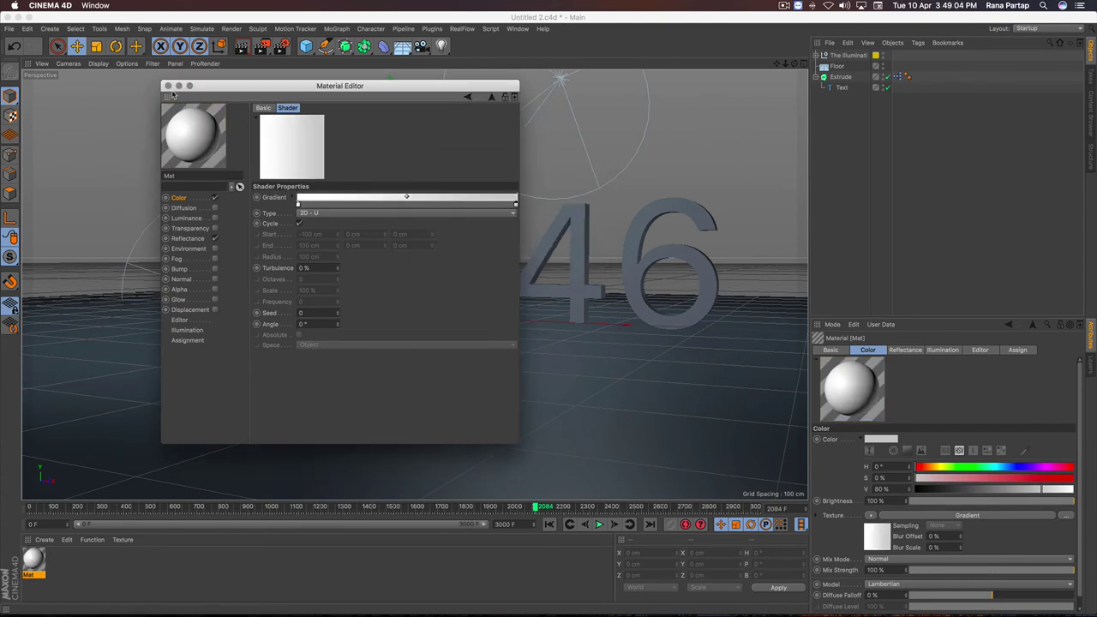
left_click(346, 214)
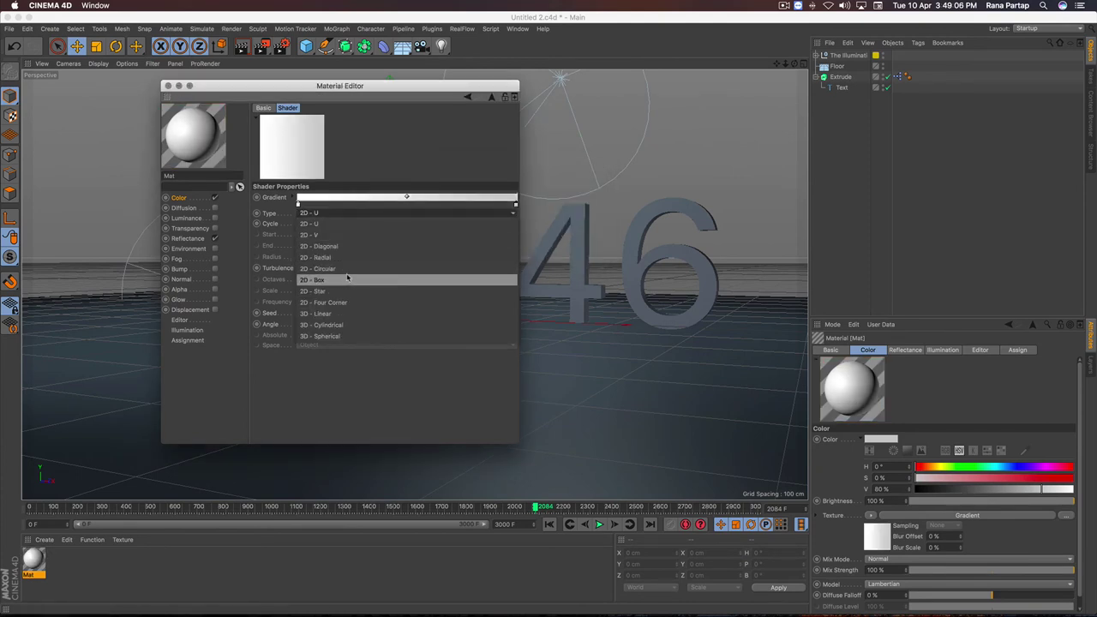
left_click(349, 271)
left_click(168, 86)
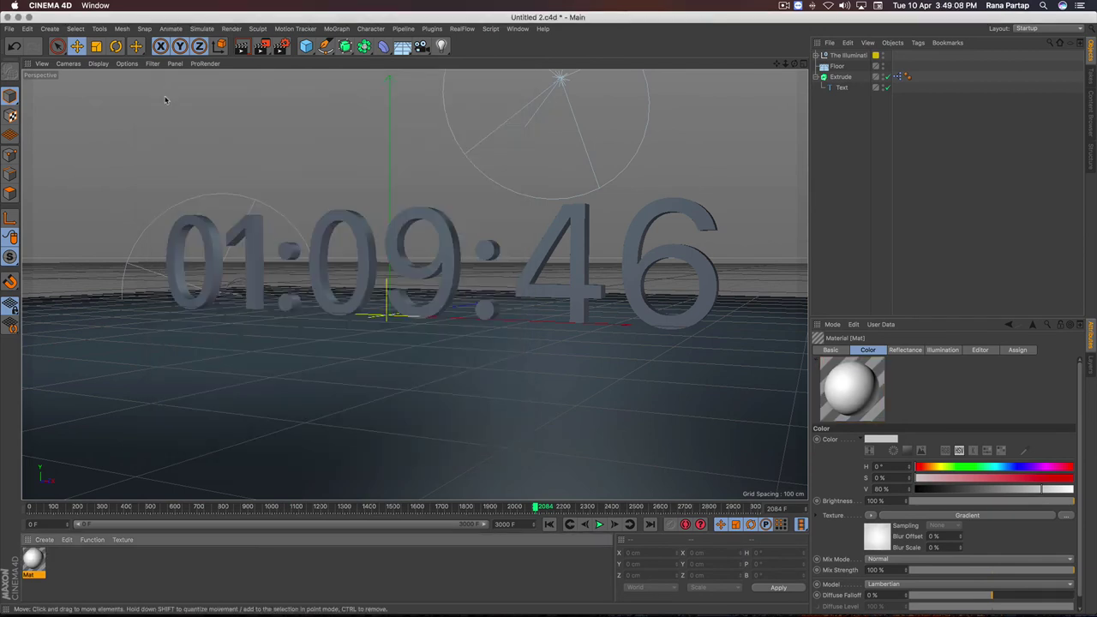
- Add a Sky object and apply the Mat material to both Sky and Floor
left_click_drag(402, 45, 446, 79)
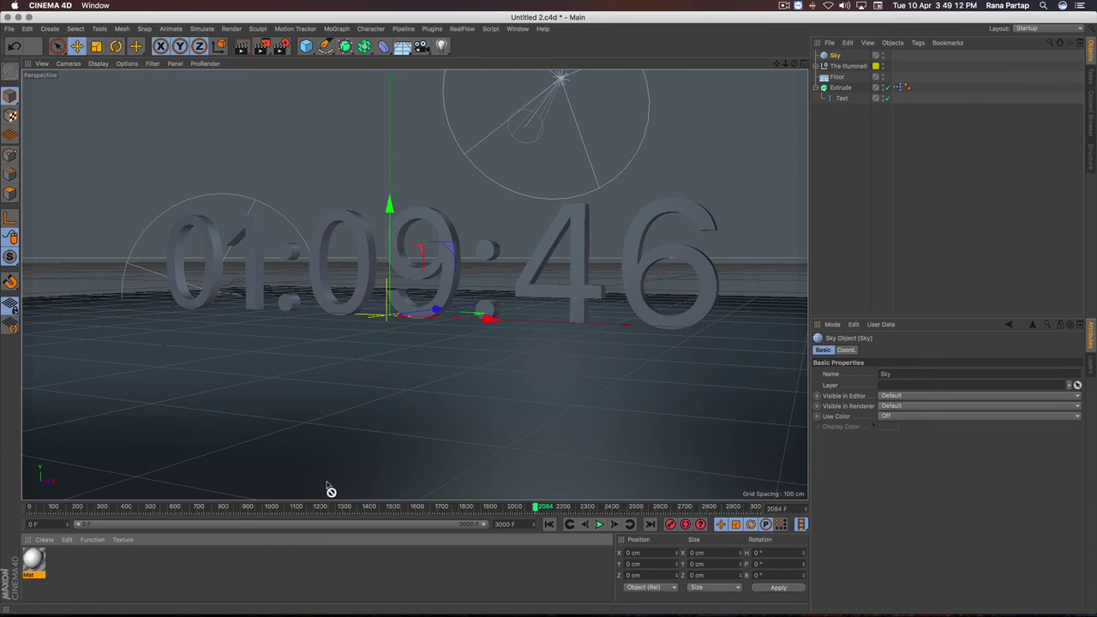
left_click_drag(833, 56, 835, 57)
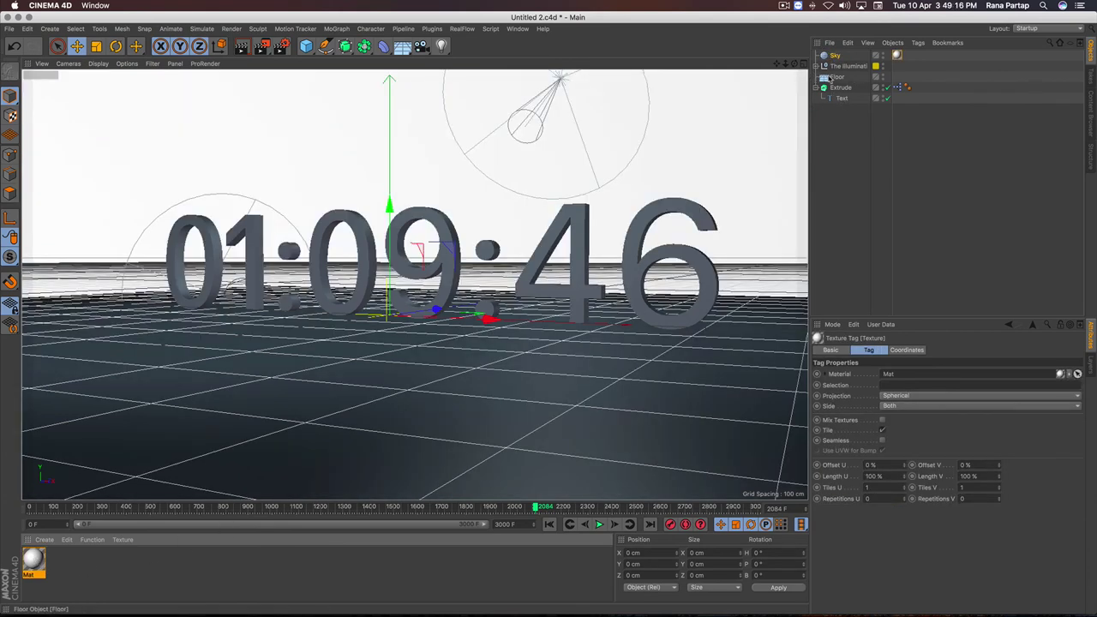
left_click(833, 77)
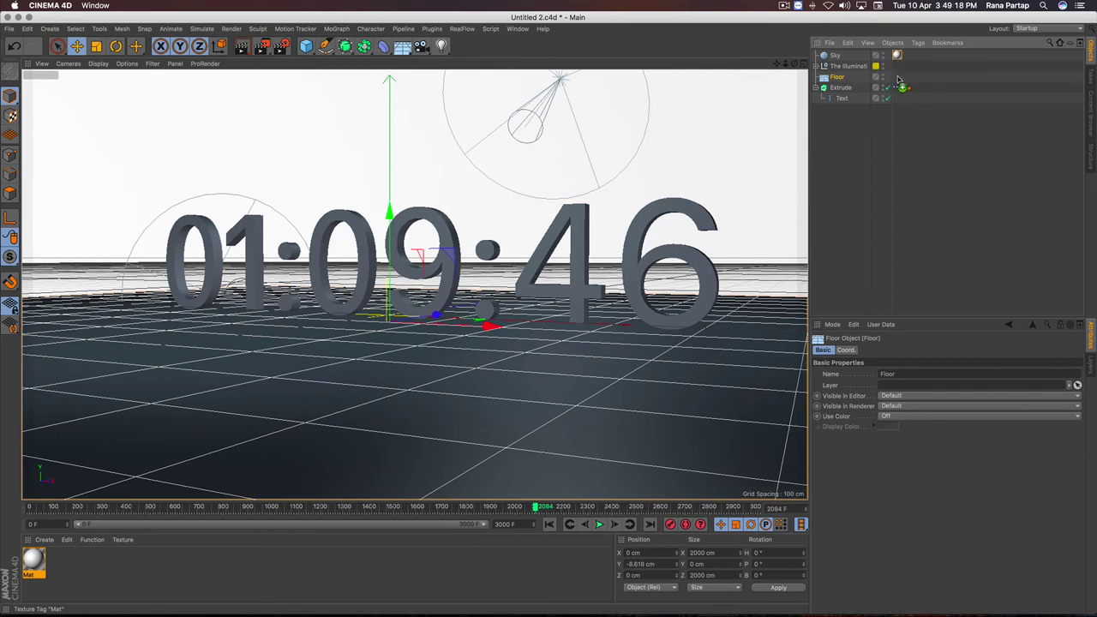
left_click_drag(900, 79, 898, 78)
- Give the Floor a Compositing tag and replay the timer from frame 0
left_click(838, 77)
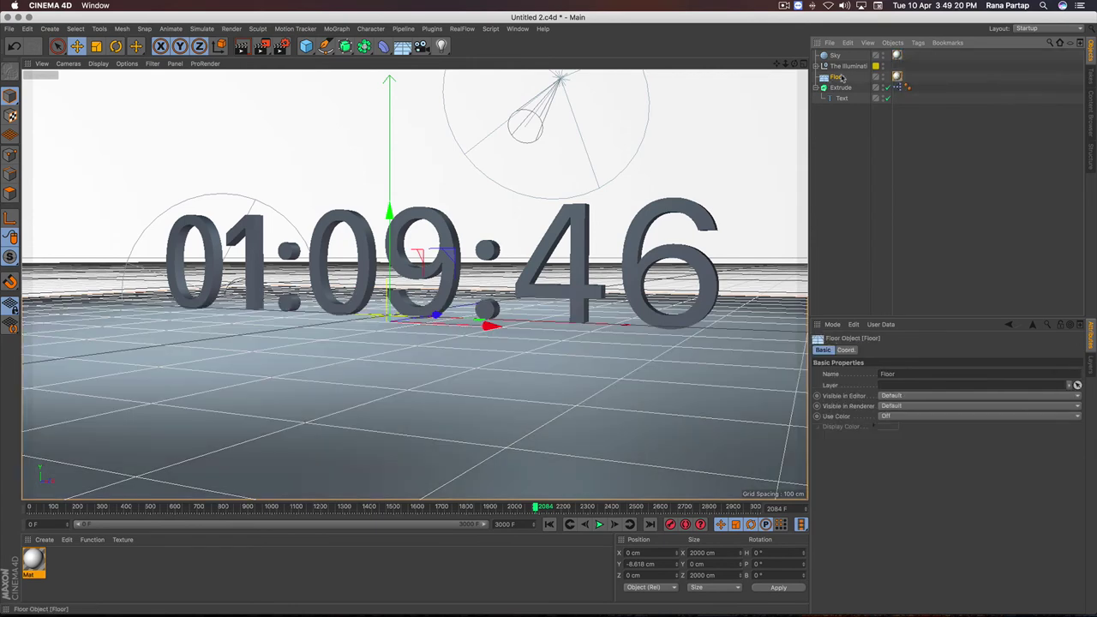
left_click(918, 42)
mouse_move(946, 58)
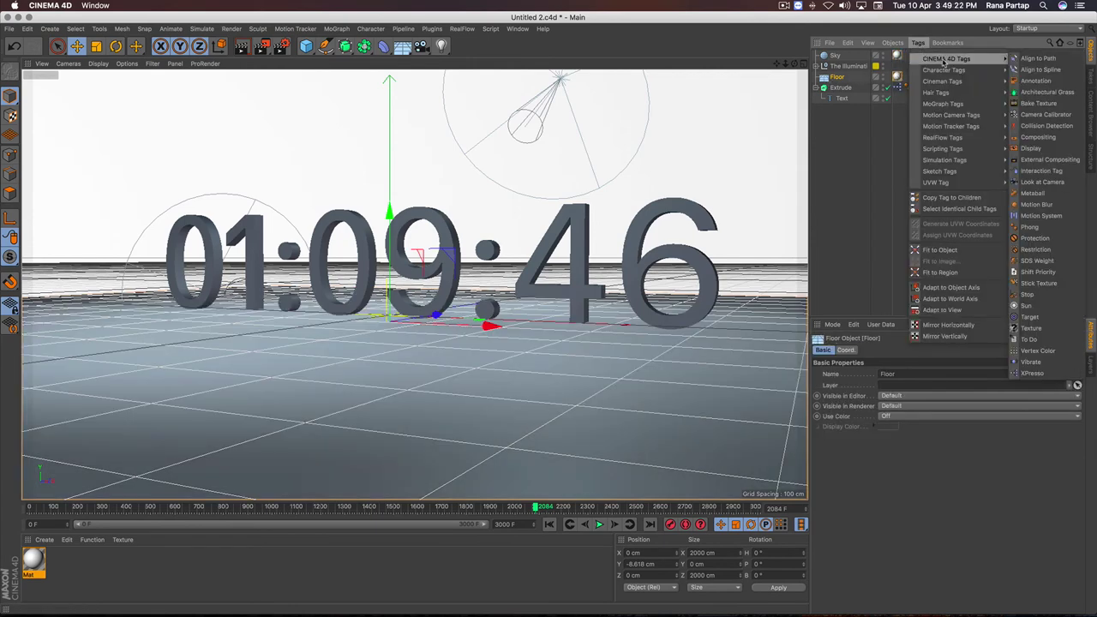
left_click(1064, 139)
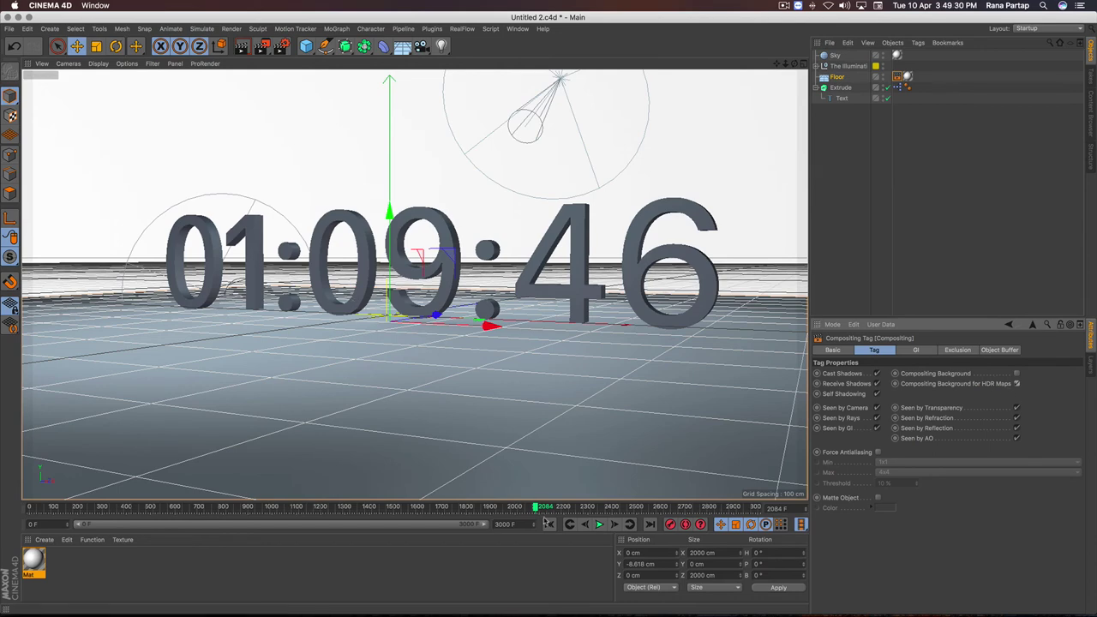
left_click(550, 525)
left_click(598, 524)
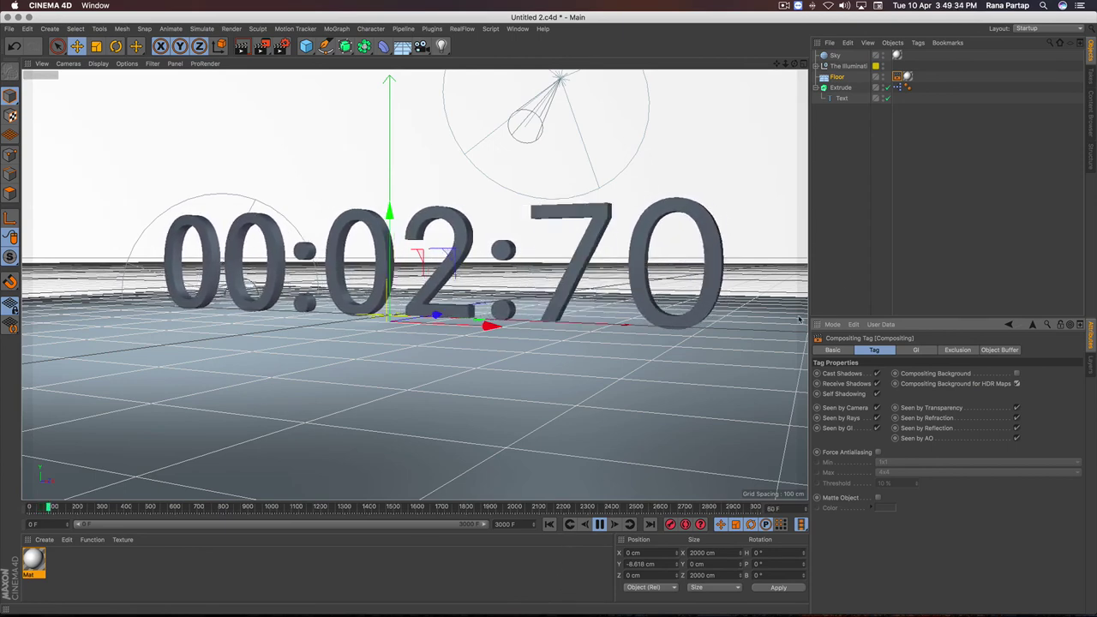
- Deselect the Floor, preview the timer near frames 1250 and 1450, then stop playback
left_click(849, 283)
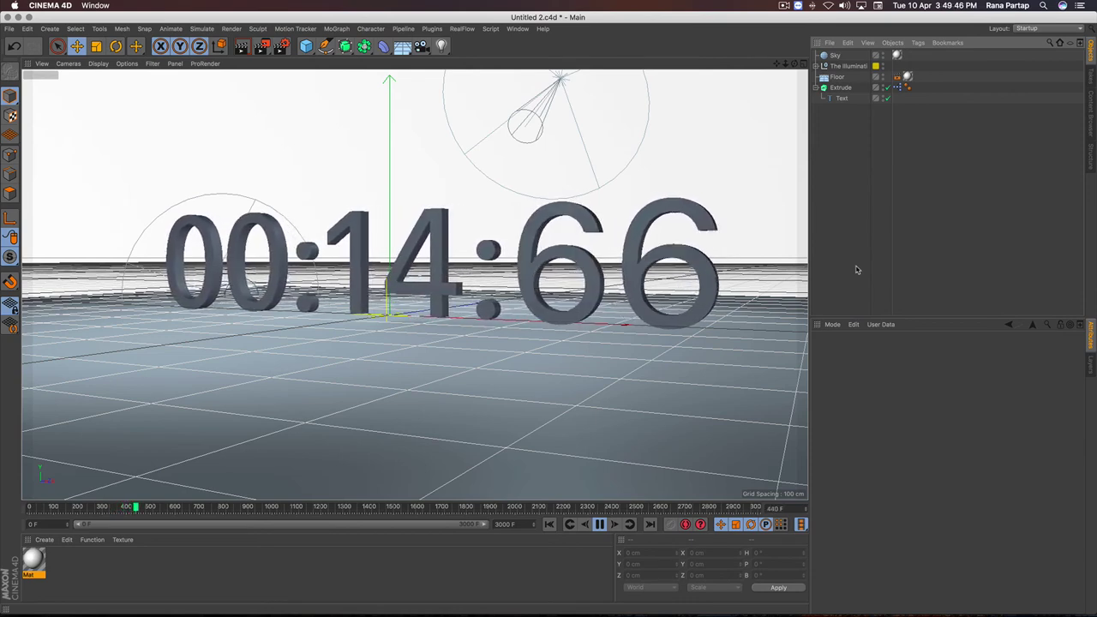
left_click(329, 506)
left_click(382, 509)
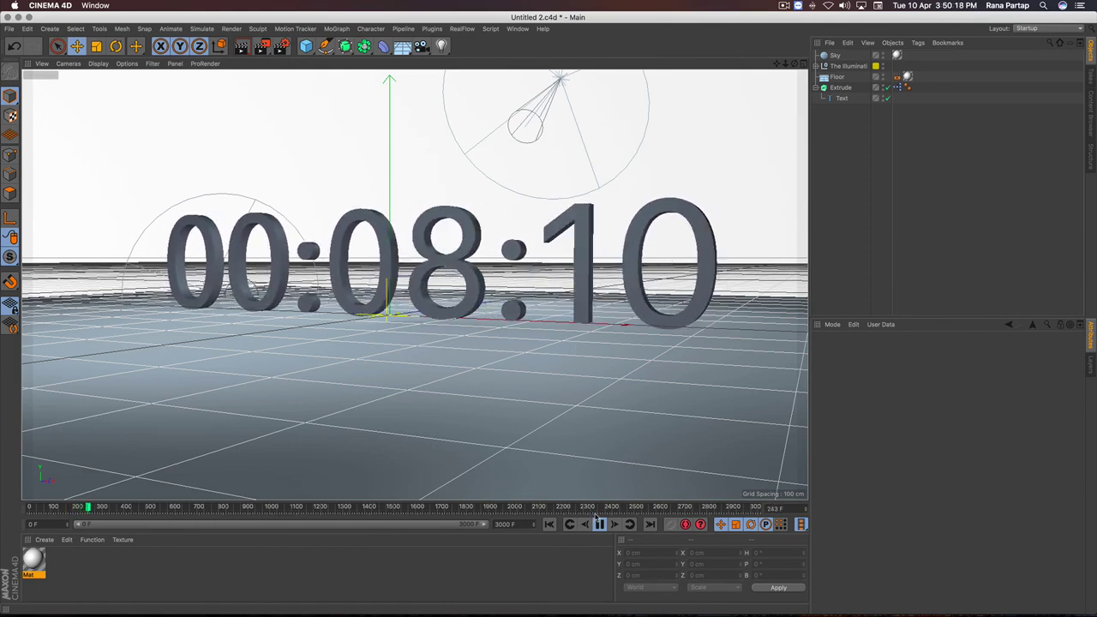
left_click(597, 527)
- Replay the timer from 00:00:00, stop at 01:17:23 and render a preview frame
left_click(551, 526)
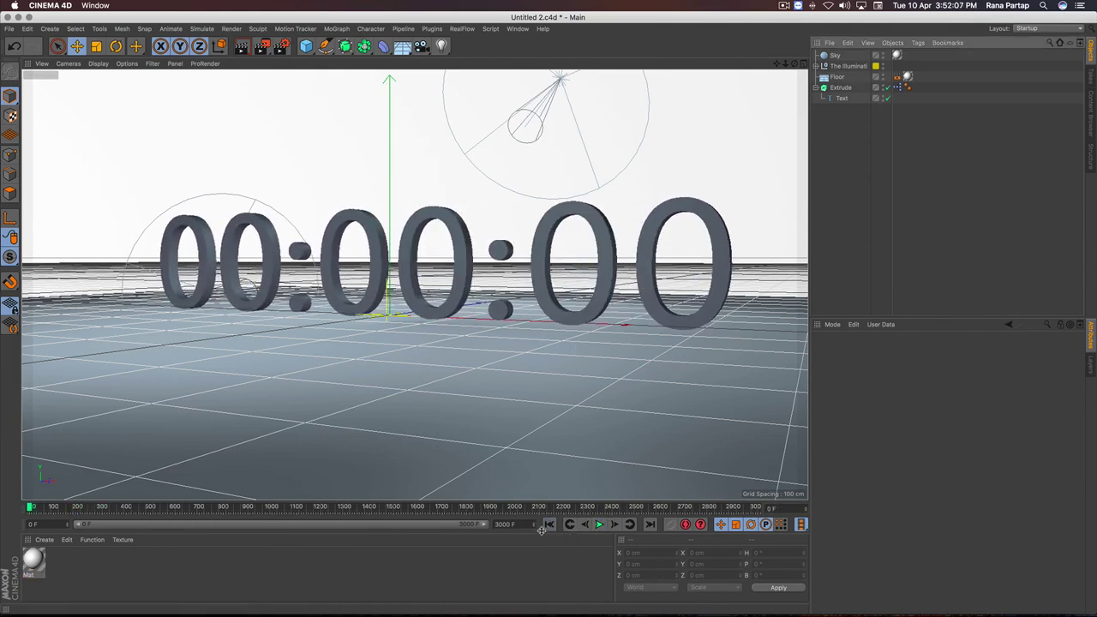
left_click(598, 526)
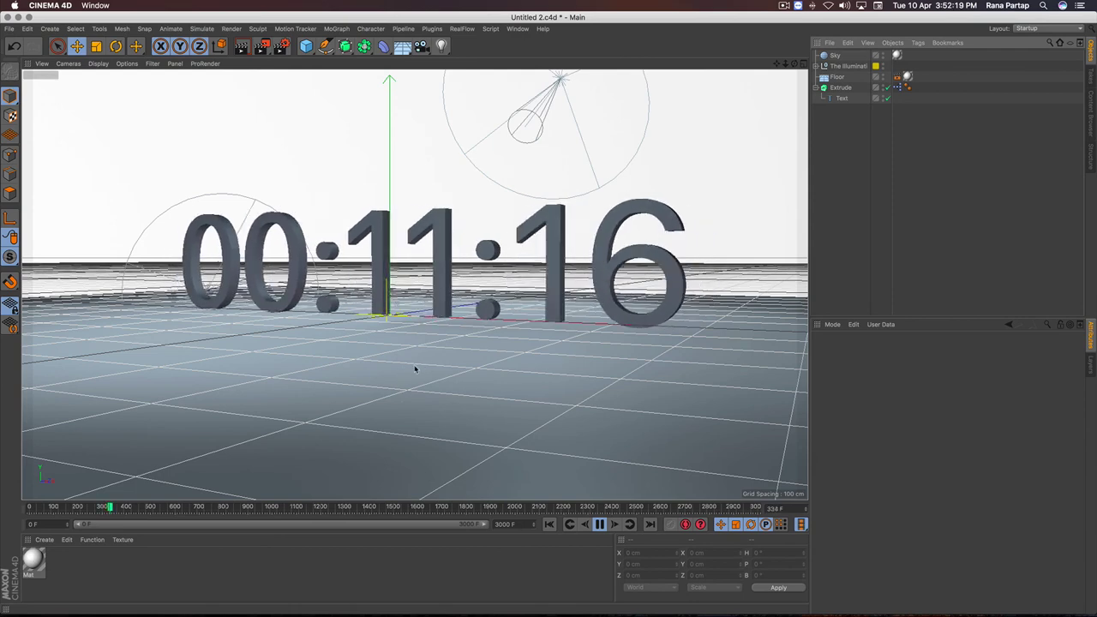
left_click(340, 507)
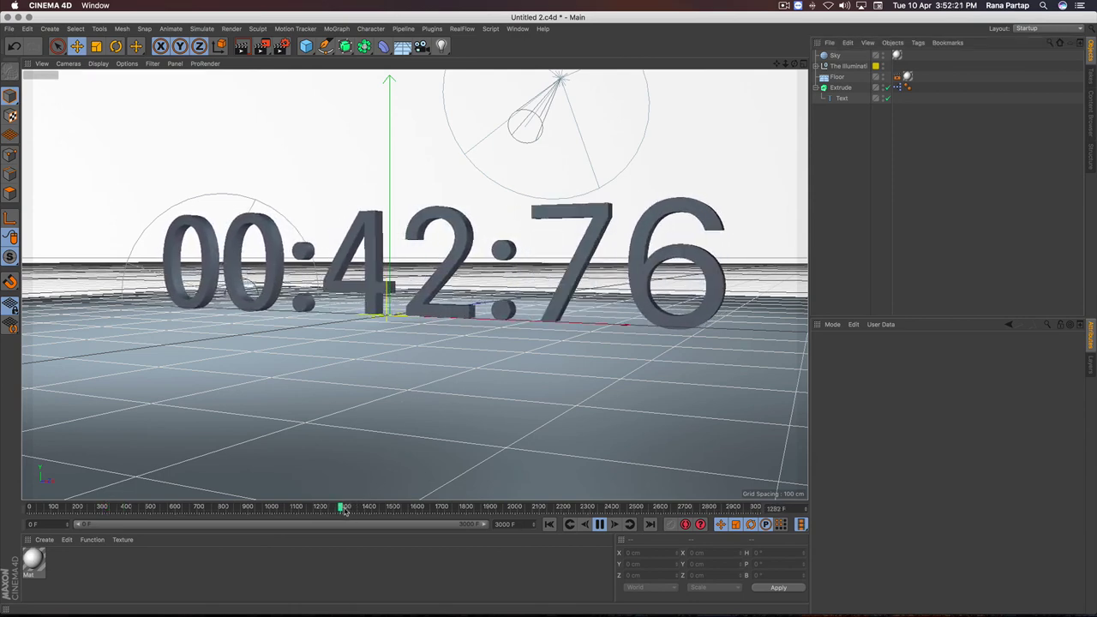
left_click(405, 507)
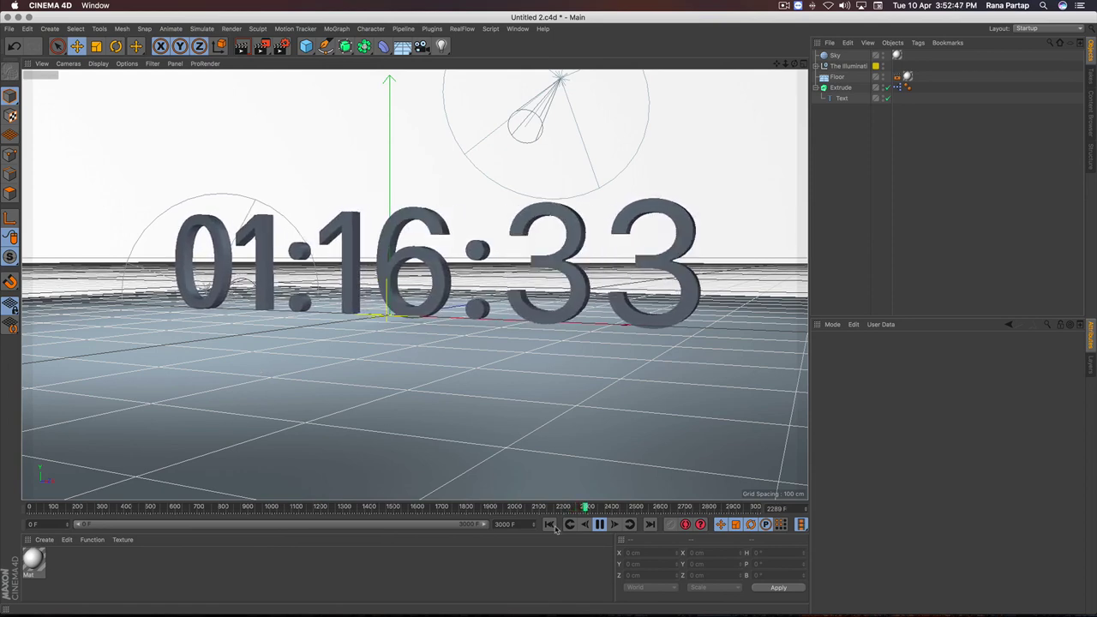
left_click(599, 524)
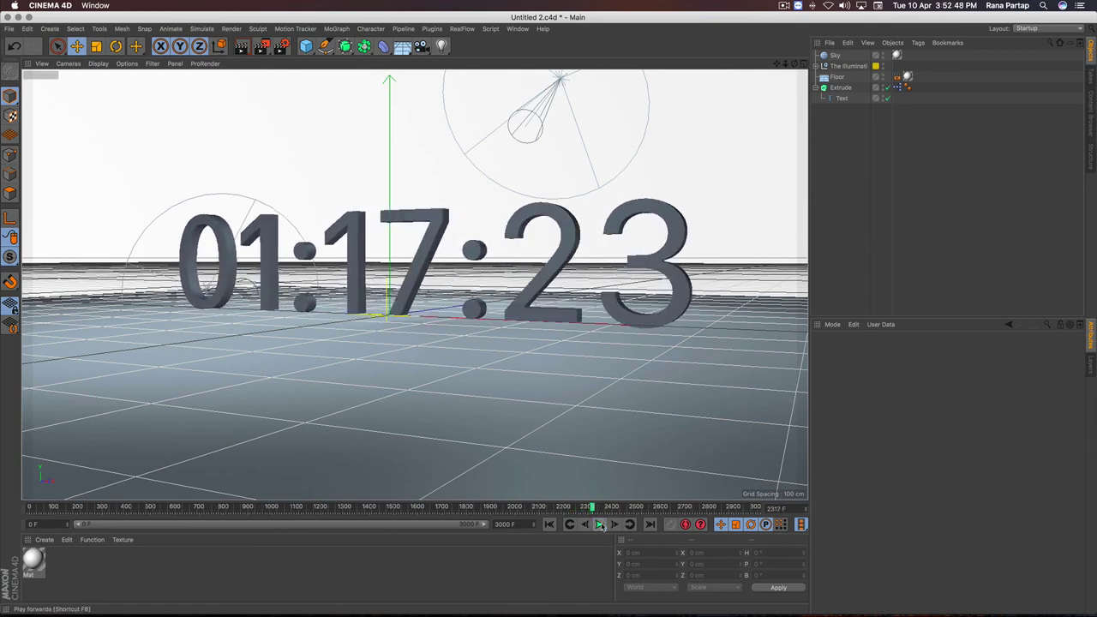
left_click(243, 46)
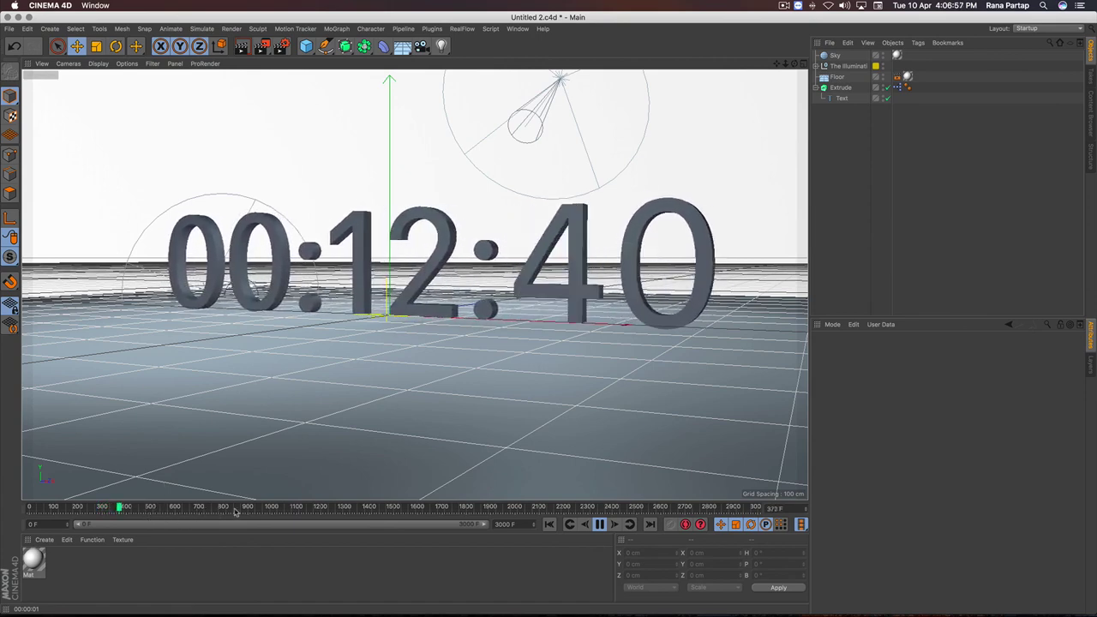
- Stop the running timer at 01:07:33 and render the active view with Cmd+R
left_click(345, 508)
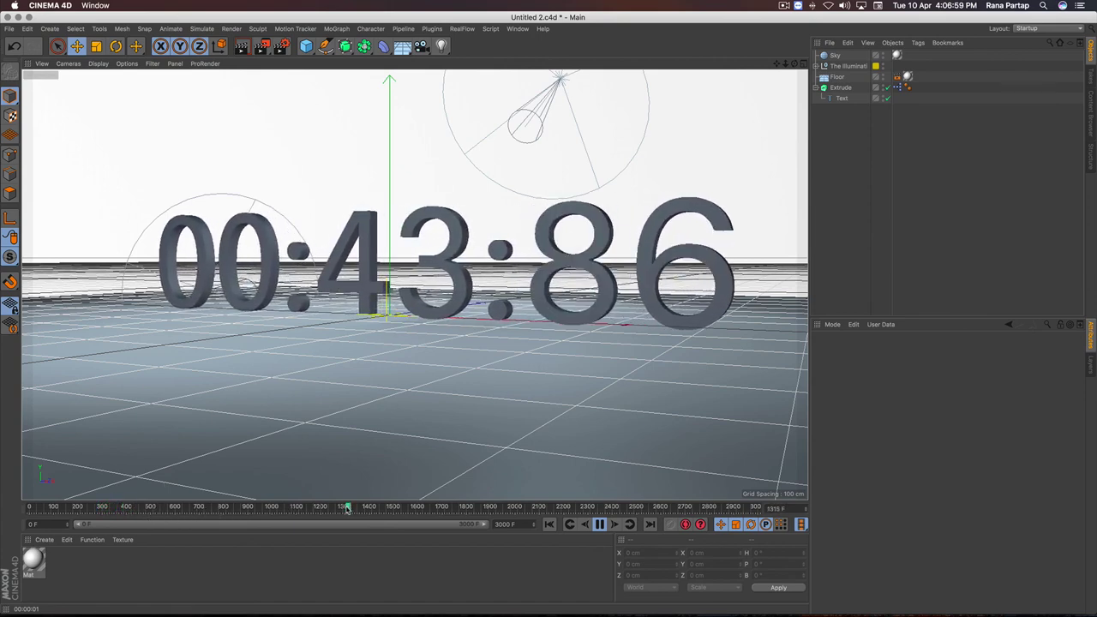
left_click(393, 508)
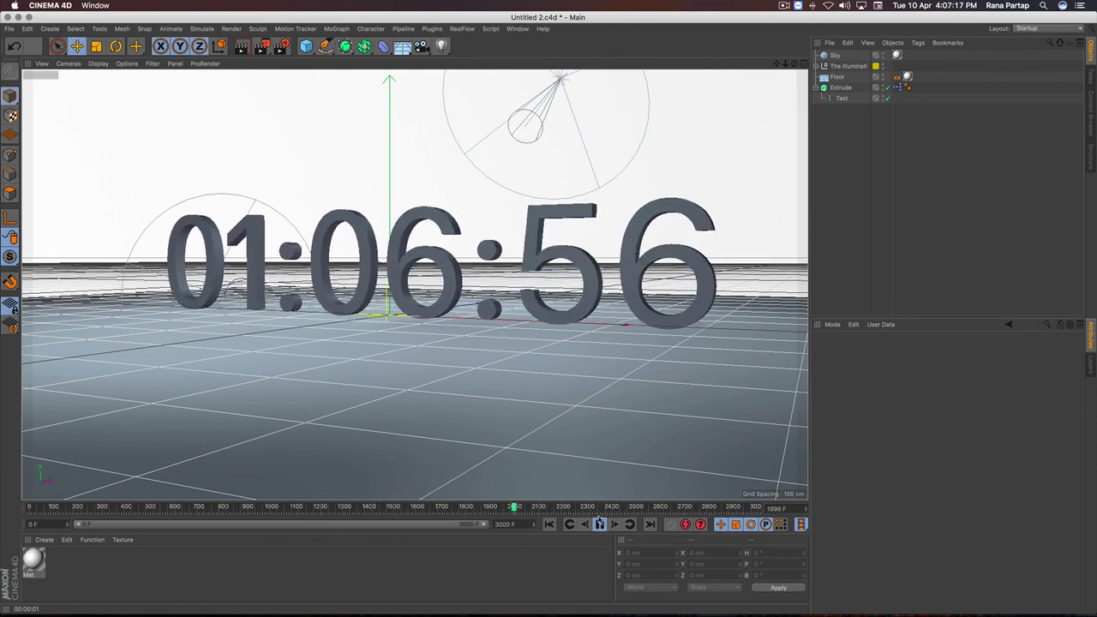
left_click(600, 526)
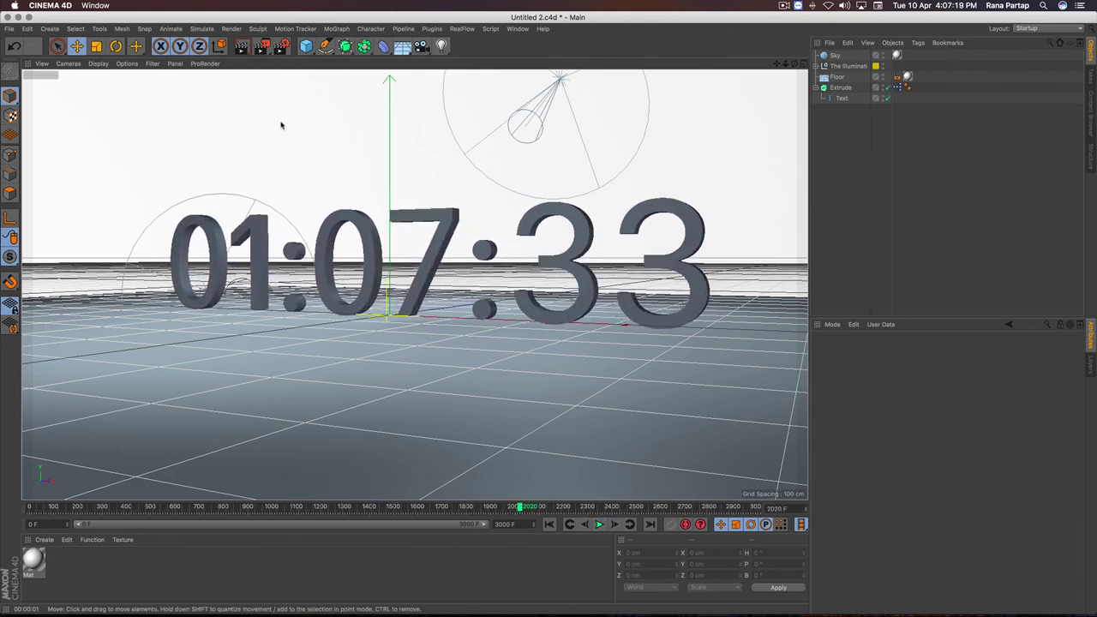
key("super+r")
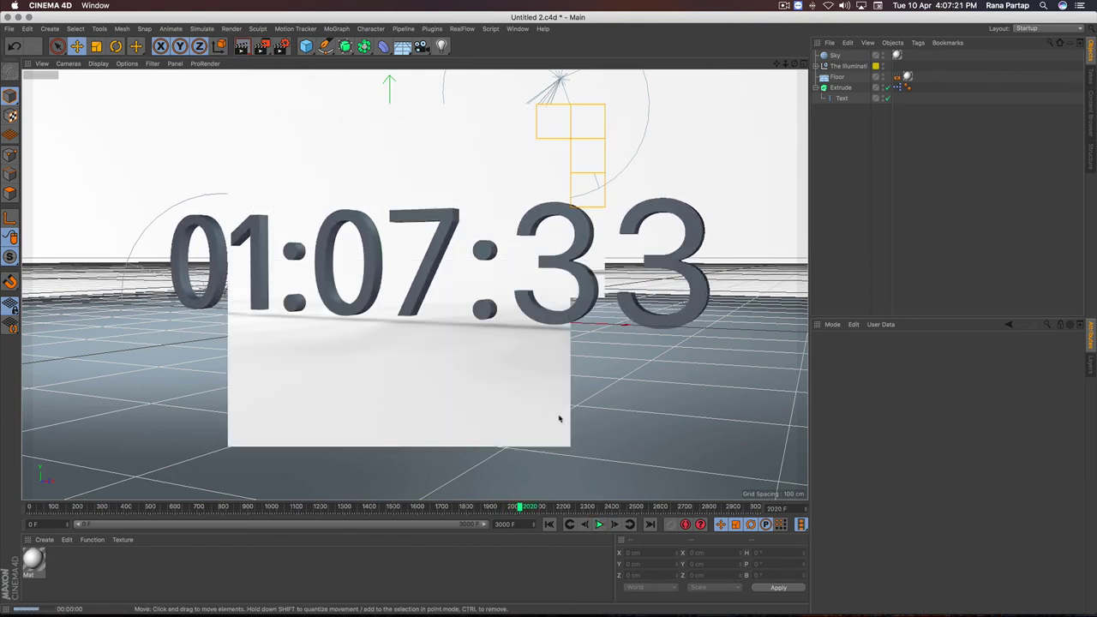